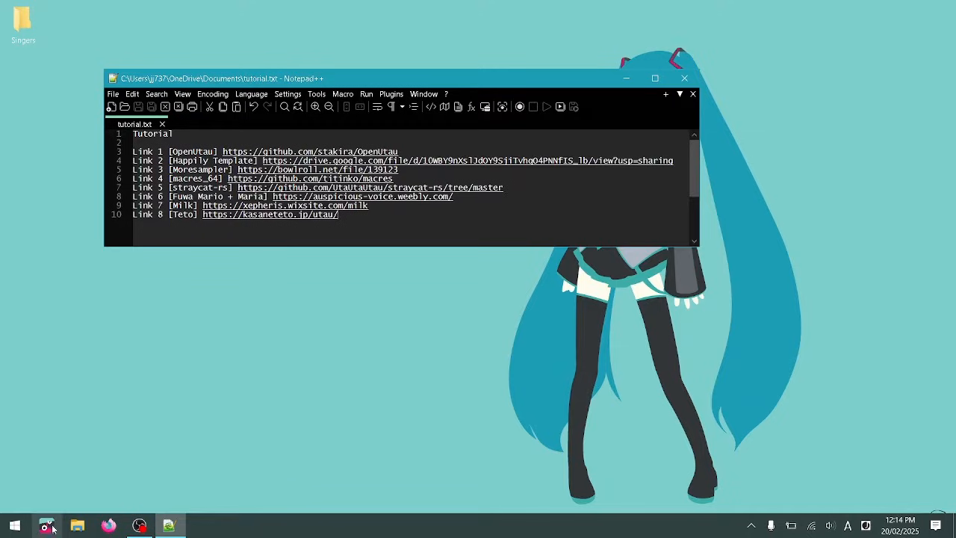
{"action": "left_click", "coordinate": [50, 527]}
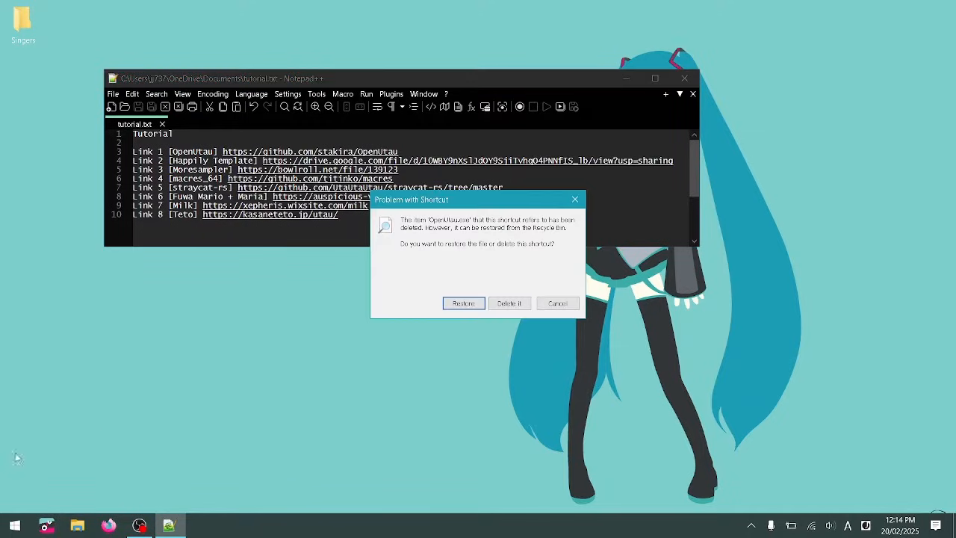
{"action": "left_click", "coordinate": [558, 303]}
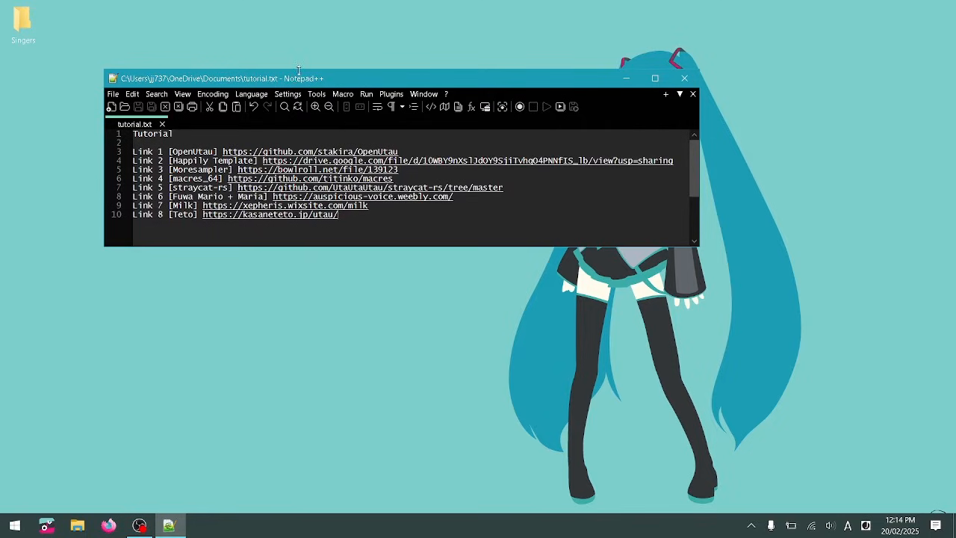
{"action": "left_click_drag", "start_coordinate": [297, 72], "coordinate": [321, 67]}
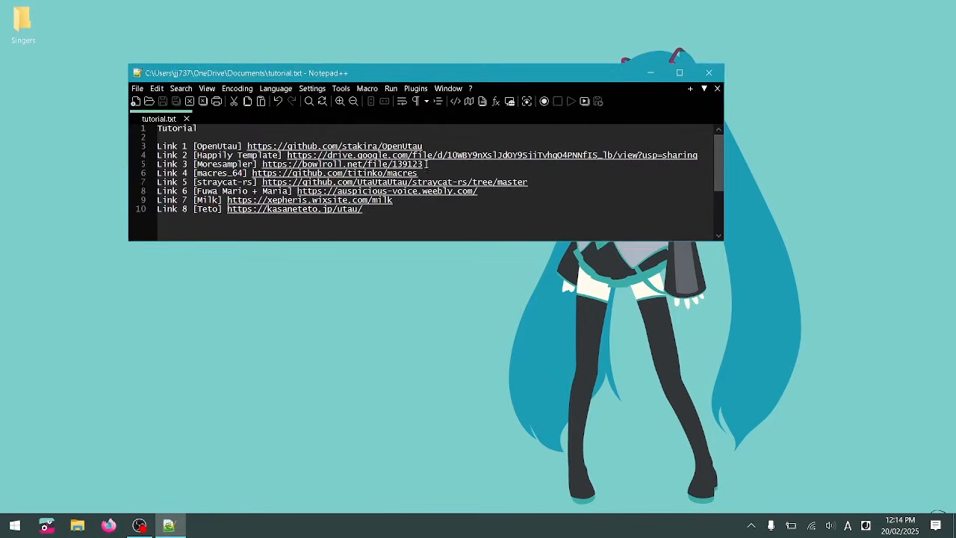
Open the OpenUtau GitHub link from tutorial.txt and download OpenUtau-win-x64.zip from the latest release, 0.1.529.
{"action": "double_click", "coordinate": [302, 146]}
{"action": "scroll", "coordinate": [838, 241], "scroll_direction": "up", "scroll_amount": 1}
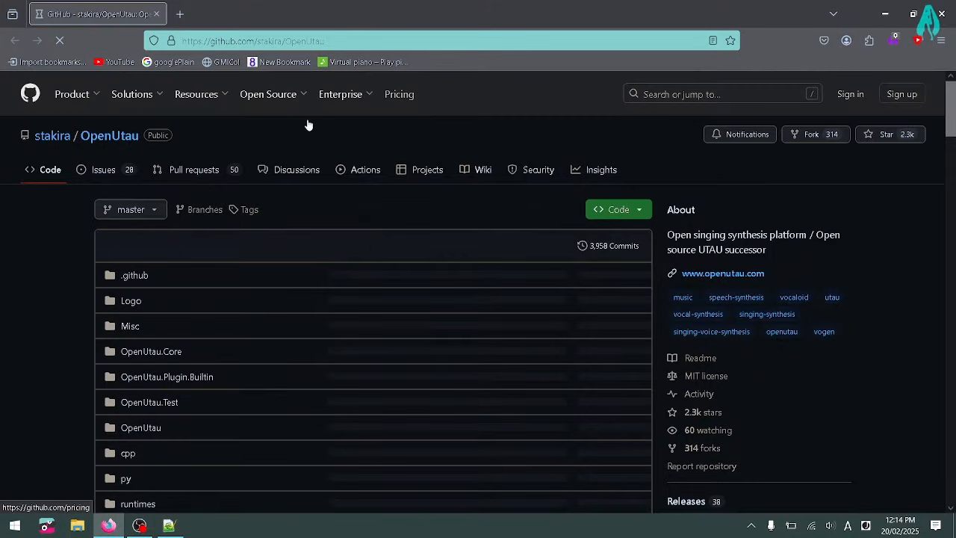
{"action": "scroll", "coordinate": [814, 296], "scroll_direction": "down", "scroll_amount": 2}
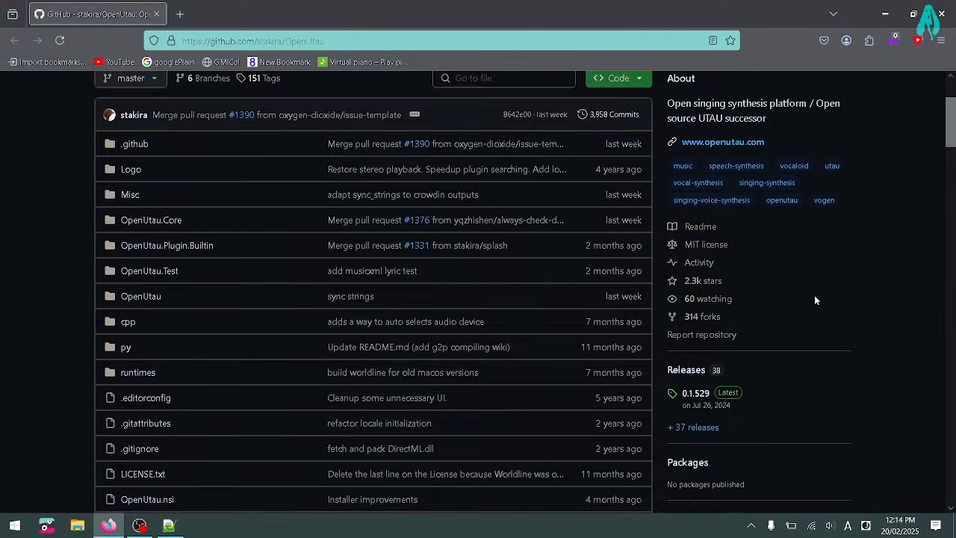
{"action": "left_click", "coordinate": [702, 395]}
{"action": "scroll", "coordinate": [65, 445], "scroll_direction": "down", "scroll_amount": 3}
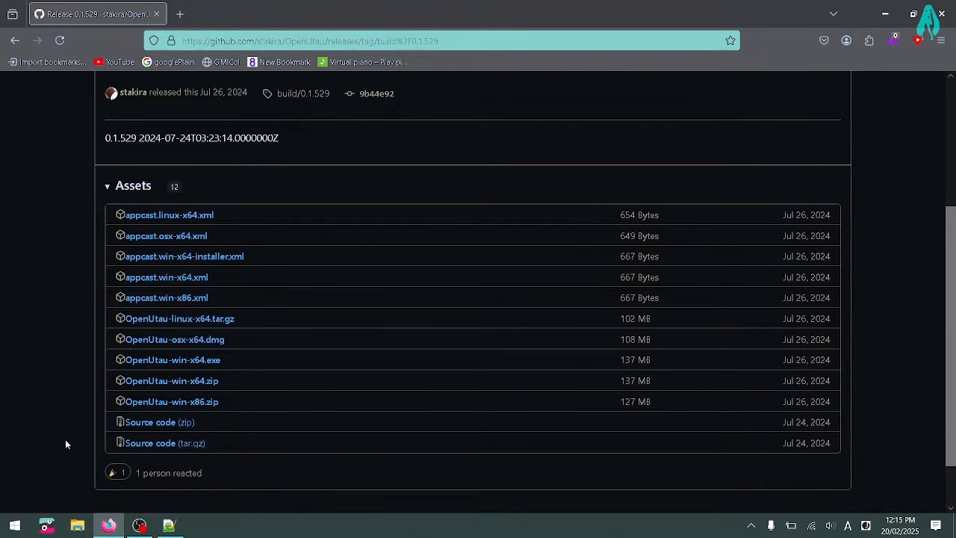
{"action": "left_click", "coordinate": [208, 383]}
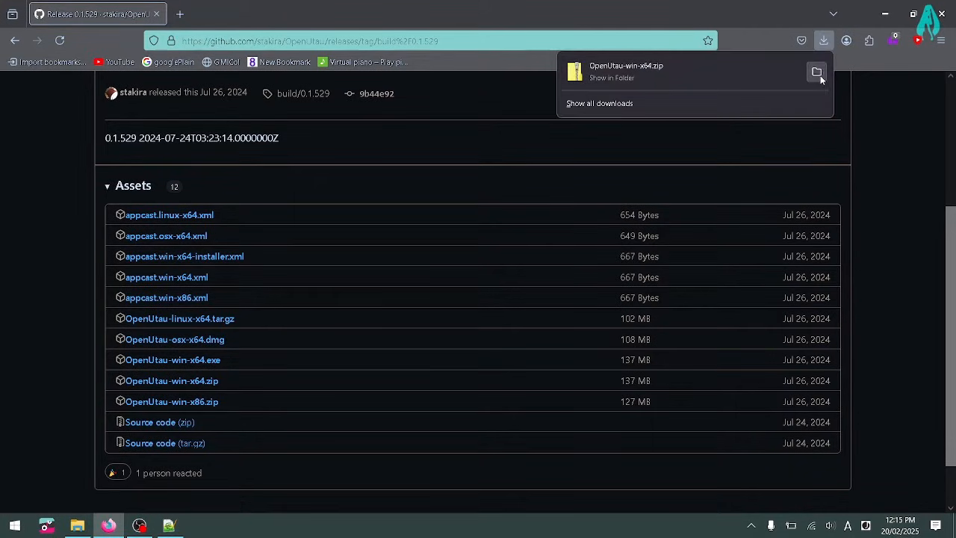
Show the downloaded OpenUtau-win-x64.zip in its folder and put the file on the clipboard.
{"action": "left_click", "coordinate": [818, 74]}
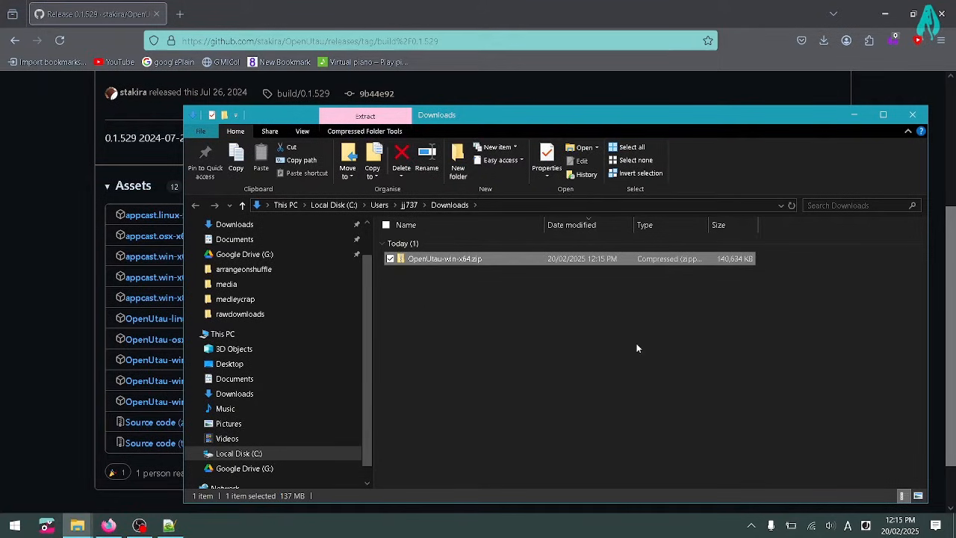
{"action": "right_click", "coordinate": [525, 263]}
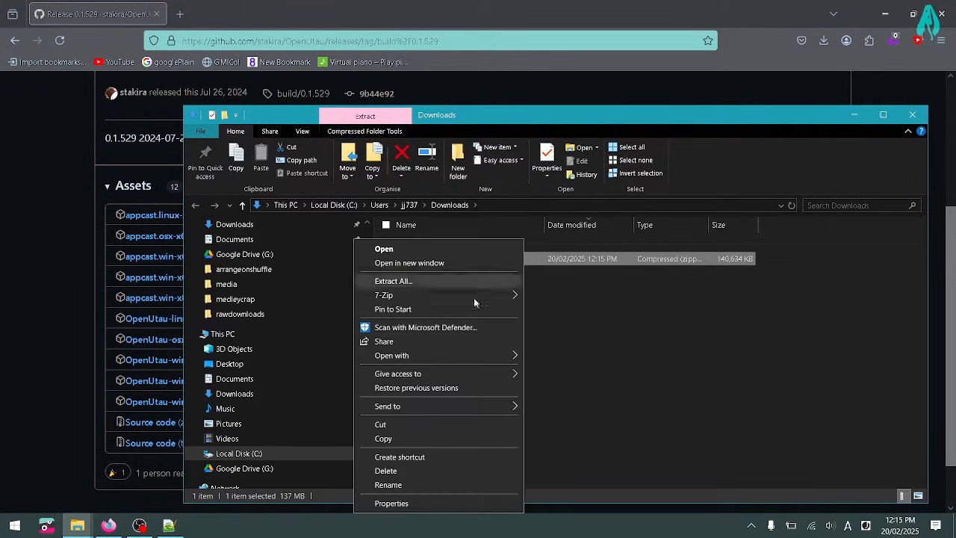
{"action": "left_click", "coordinate": [416, 435]}
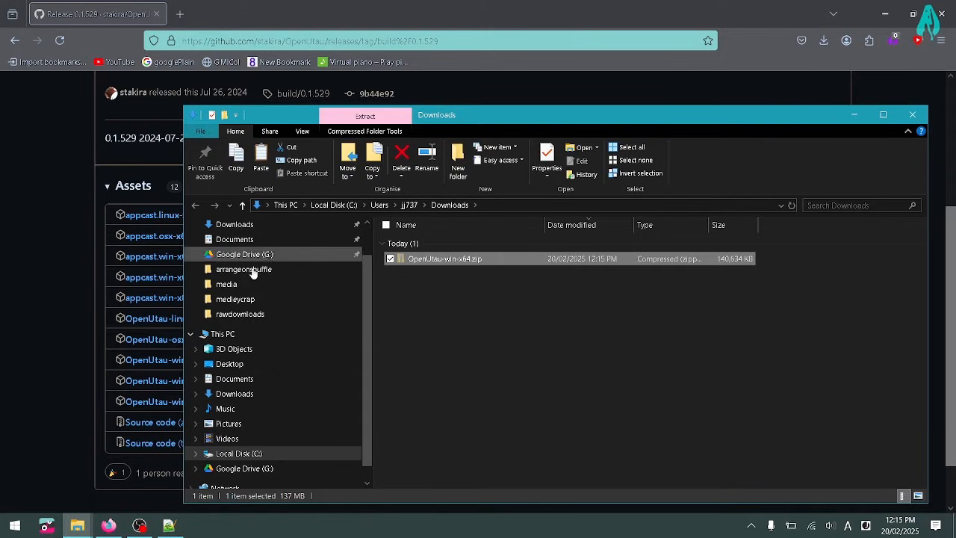
Create a folder named OpenUtau on Local Disk (C:) and paste the zip file into it.
{"action": "left_click", "coordinate": [223, 334]}
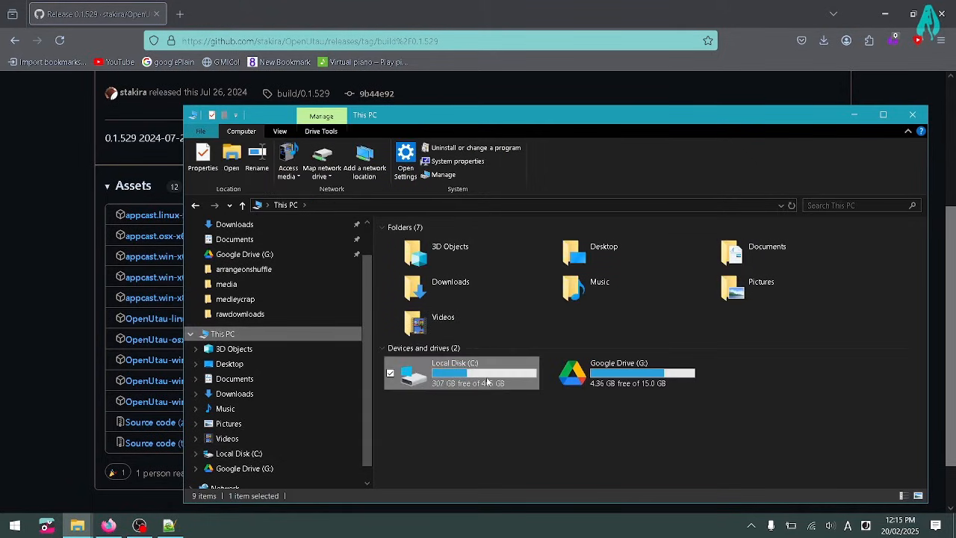
{"action": "double_click", "coordinate": [486, 377]}
{"action": "right_click", "coordinate": [441, 351]}
{"action": "mouse_move", "coordinate": [403, 327]}
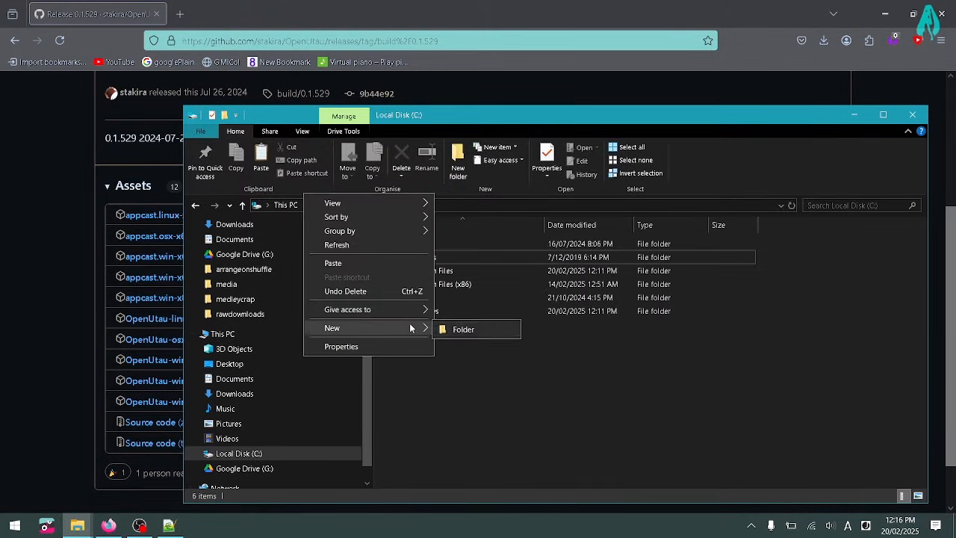
{"action": "left_click", "coordinate": [462, 329]}
{"action": "type", "text": "OpenUtau"}
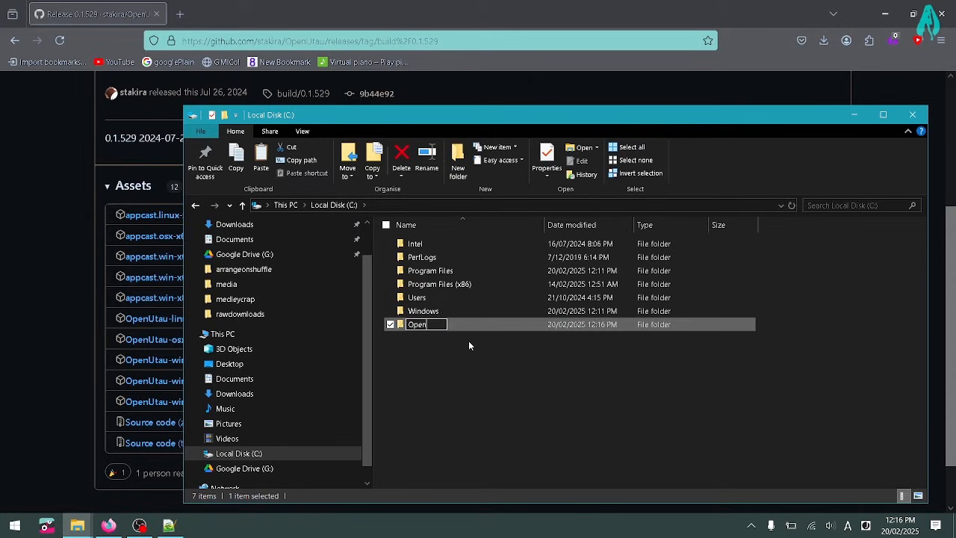
{"action": "key", "text": "Return"}
{"action": "key", "text": "Return"}
{"action": "key", "text": "ctrl+v"}
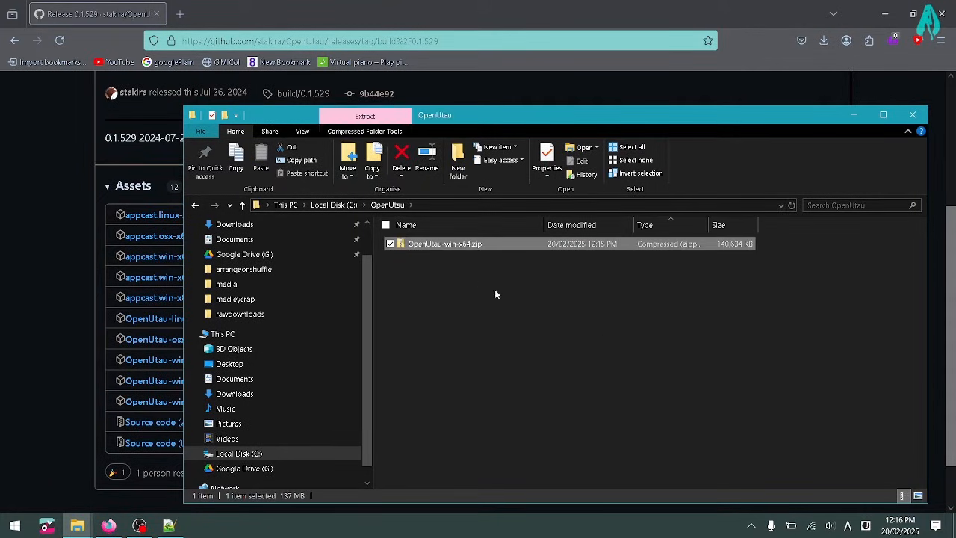
Extract OpenUtau-win-x64.zip into the current folder with 7-Zip and launch OpenUtau.exe.
{"action": "right_click", "coordinate": [449, 244]}
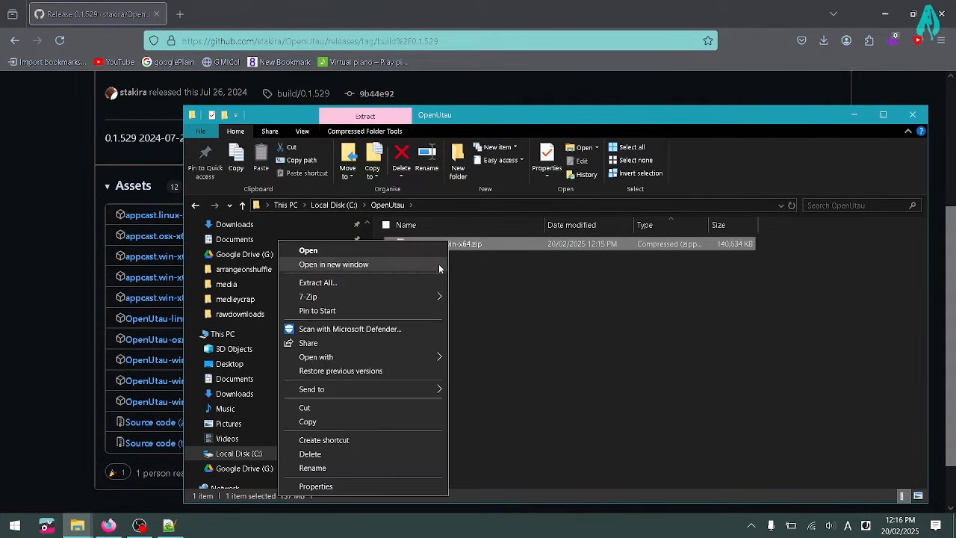
{"action": "mouse_move", "coordinate": [343, 297]}
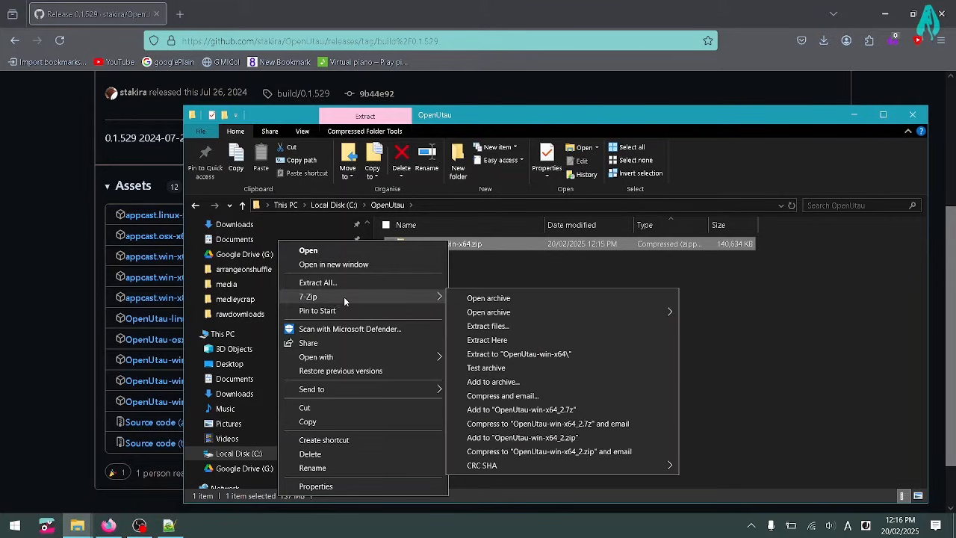
{"action": "left_click", "coordinate": [517, 340]}
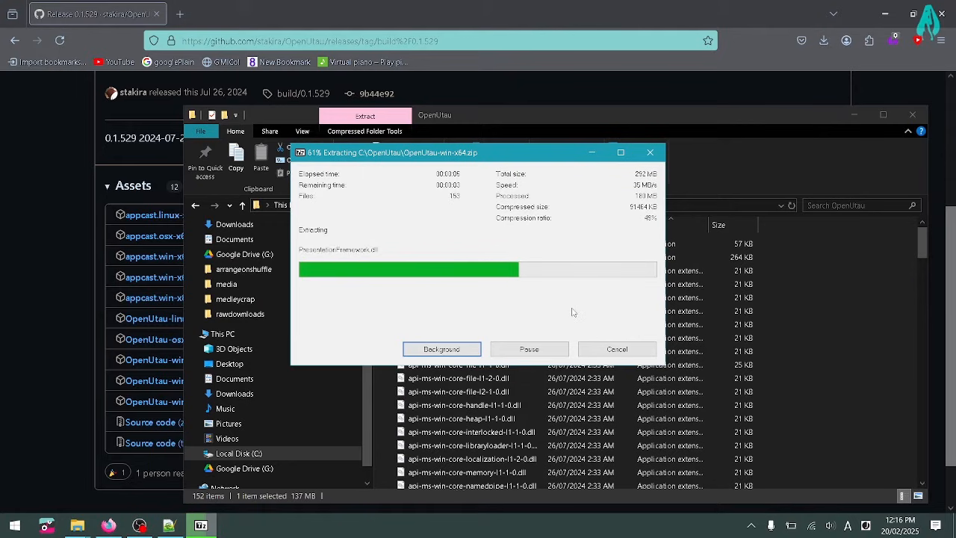
{"action": "left_click_drag", "start_coordinate": [921, 235], "coordinate": [714, 263]}
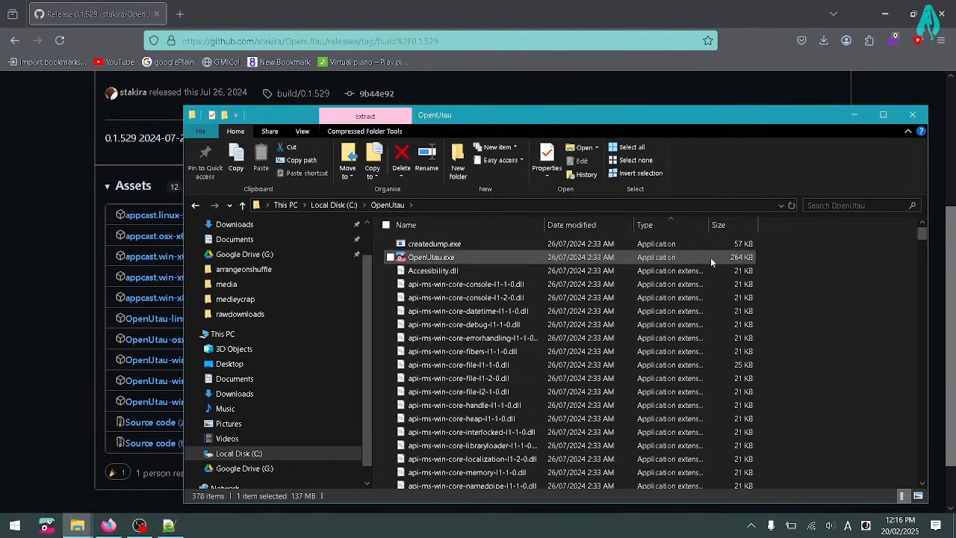
{"action": "double_click", "coordinate": [711, 257]}
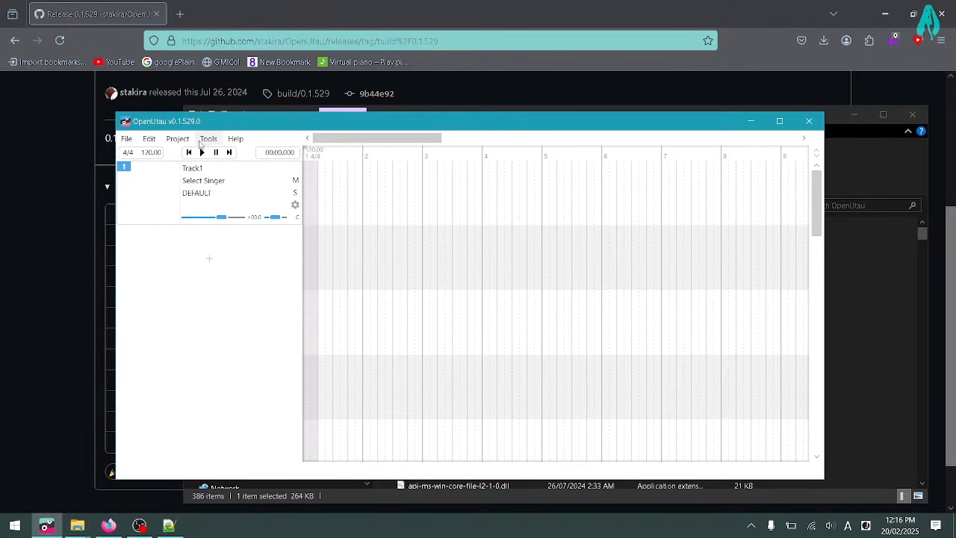
Turn on the Beta option in OpenUtau's advanced preferences and restart the program.
{"action": "left_click", "coordinate": [205, 139]}
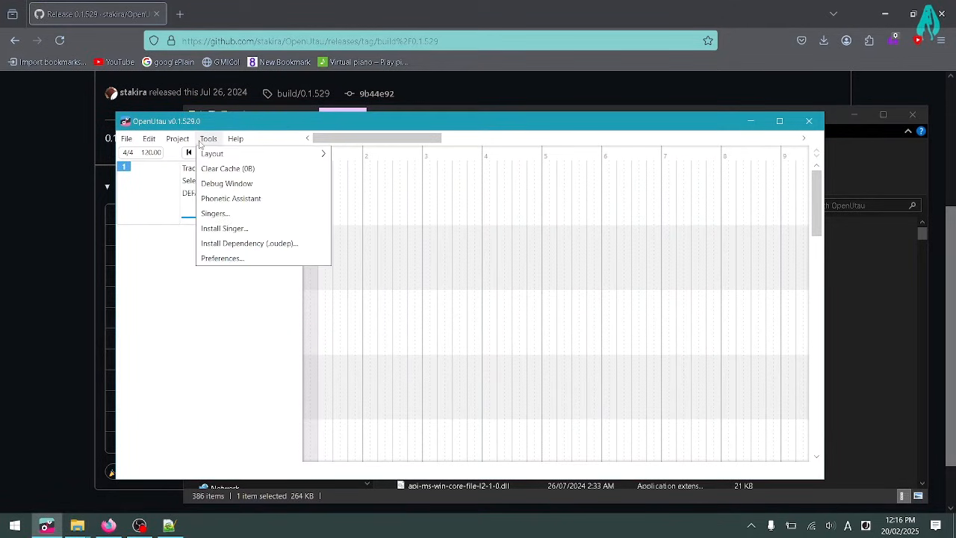
{"action": "left_click", "coordinate": [216, 258]}
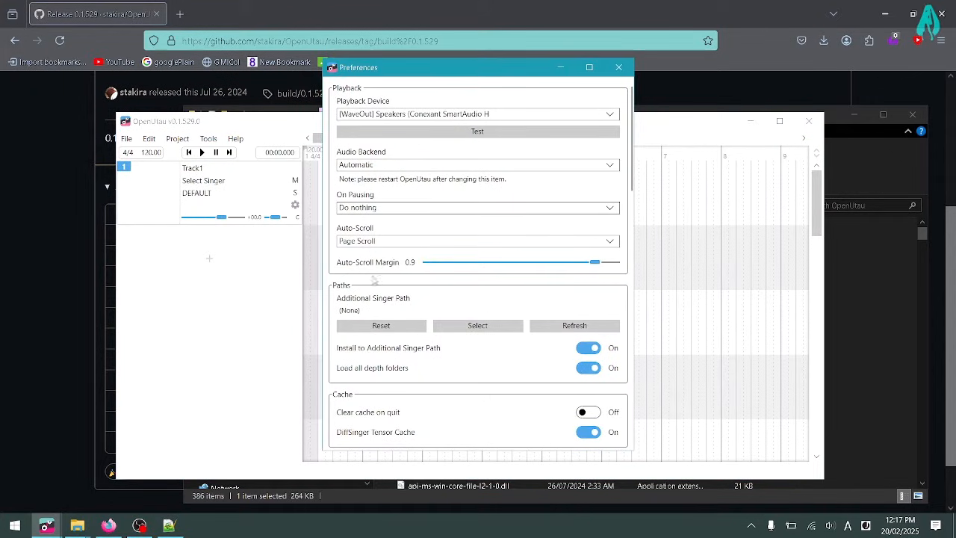
{"action": "scroll", "coordinate": [377, 300], "scroll_direction": "down", "scroll_amount": 3}
{"action": "scroll", "coordinate": [377, 299], "scroll_direction": "down", "scroll_amount": 4}
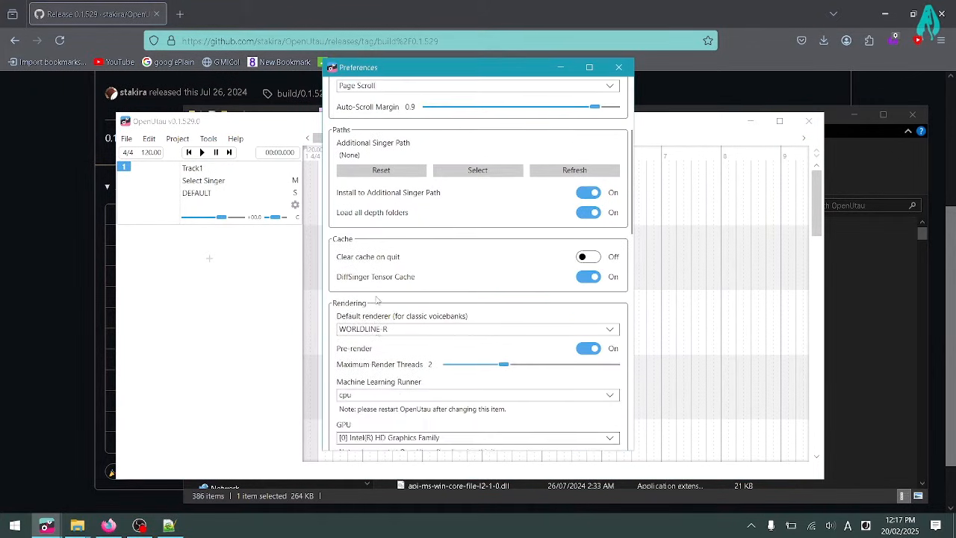
{"action": "scroll", "coordinate": [372, 297], "scroll_direction": "down", "scroll_amount": 8}
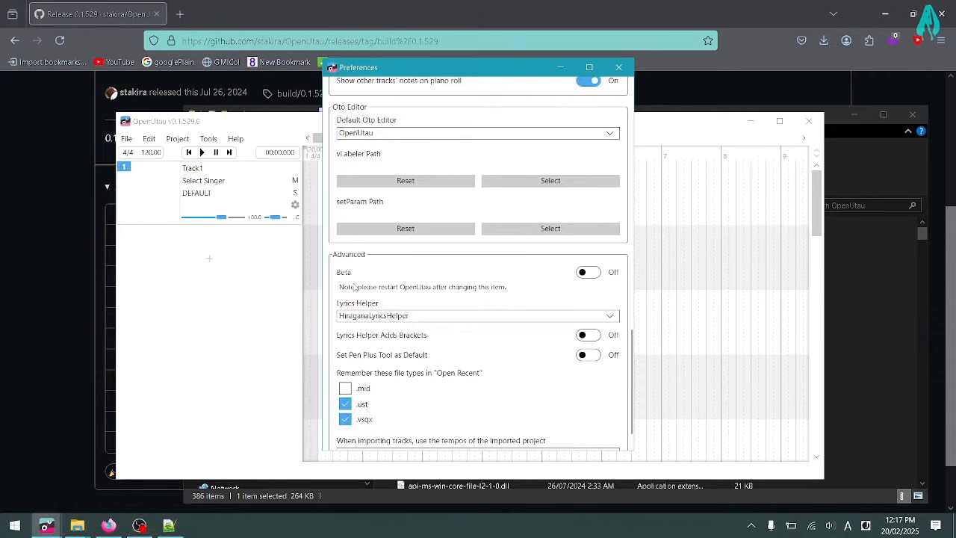
{"action": "left_click", "coordinate": [587, 273]}
{"action": "left_click", "coordinate": [618, 67]}
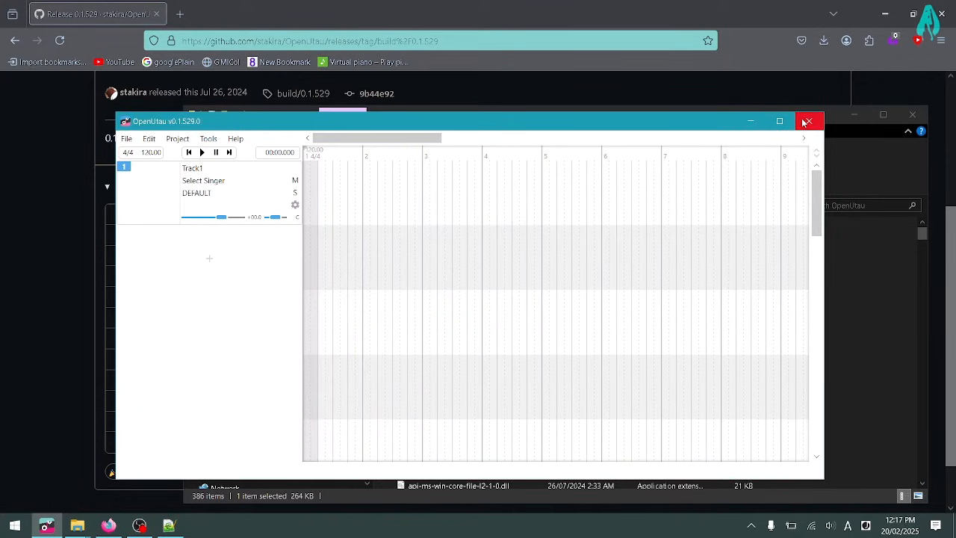
{"action": "left_click", "coordinate": [806, 122]}
{"action": "double_click", "coordinate": [461, 351]}
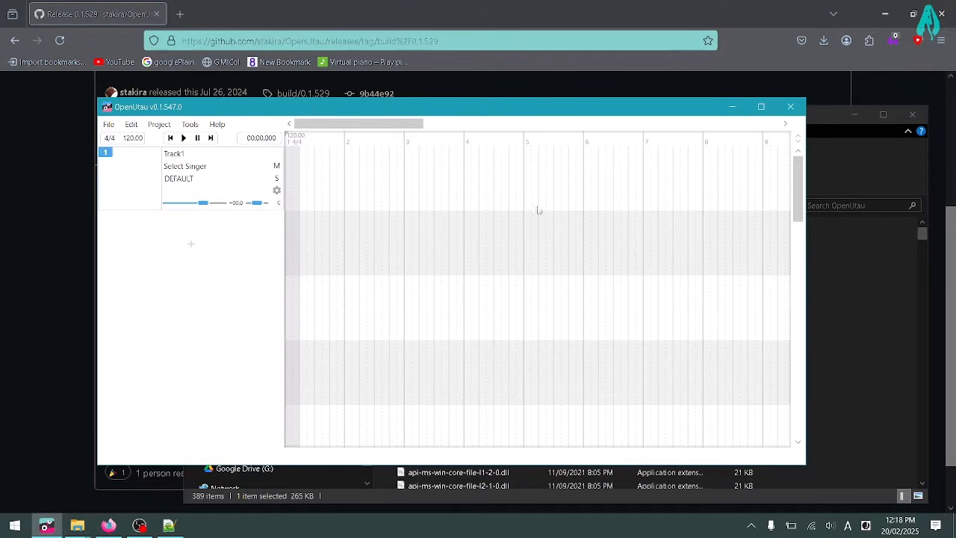
Close OpenUtau, pin the OpenUtau folder on Local Disk (C:) to Quick access, and open it from there.
{"action": "left_click", "coordinate": [788, 106]}
{"action": "left_click_drag", "start_coordinate": [752, 113], "coordinate": [698, 93]}
{"action": "left_click", "coordinate": [828, 95]}
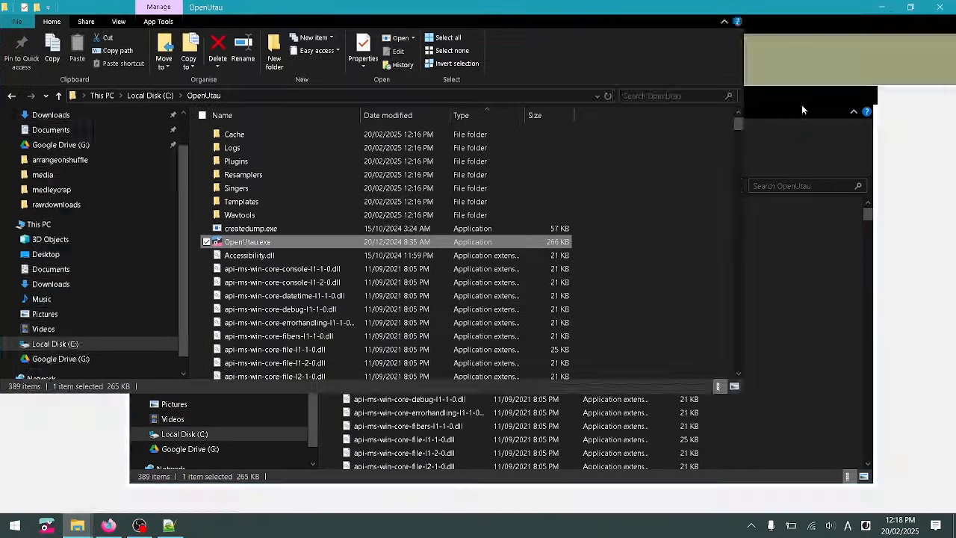
{"action": "left_click", "coordinate": [153, 96]}
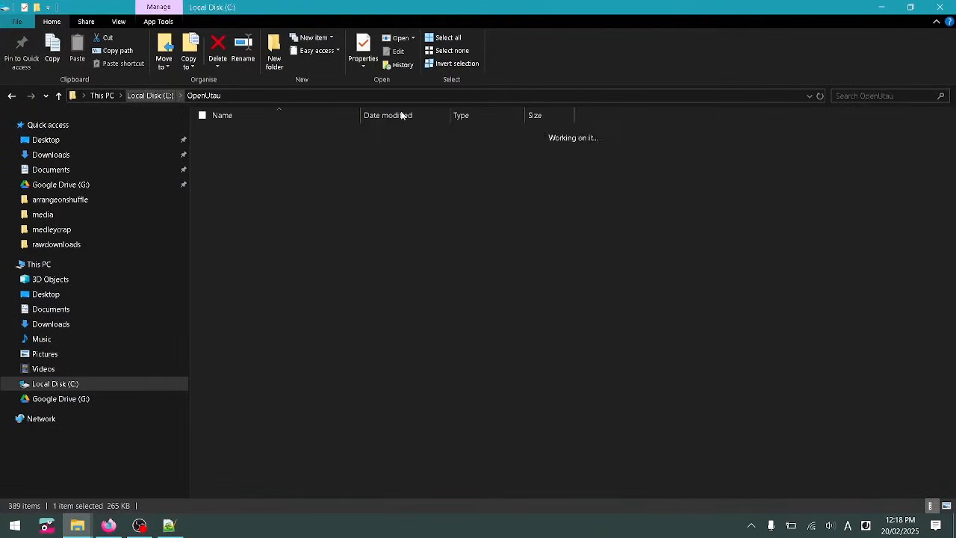
{"action": "right_click", "coordinate": [299, 149]}
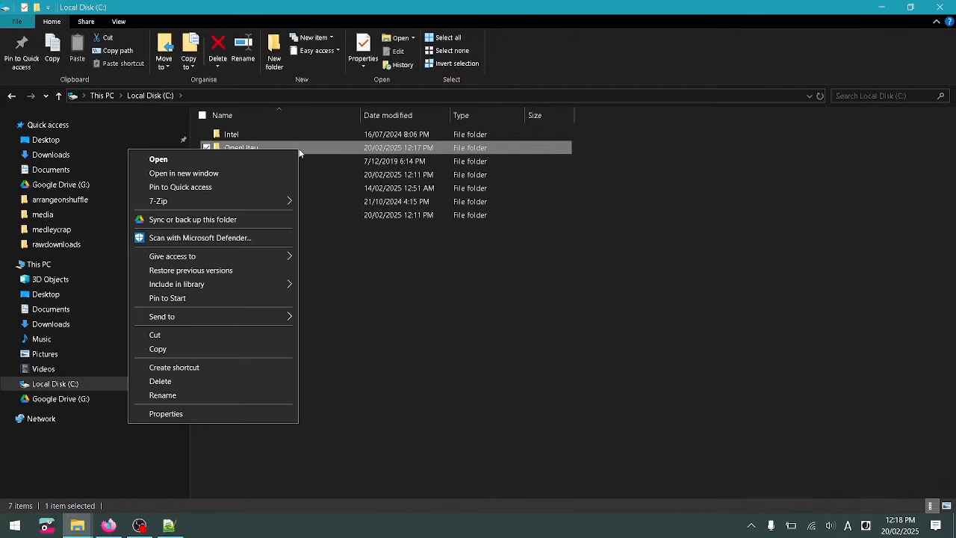
{"action": "left_click", "coordinate": [270, 187]}
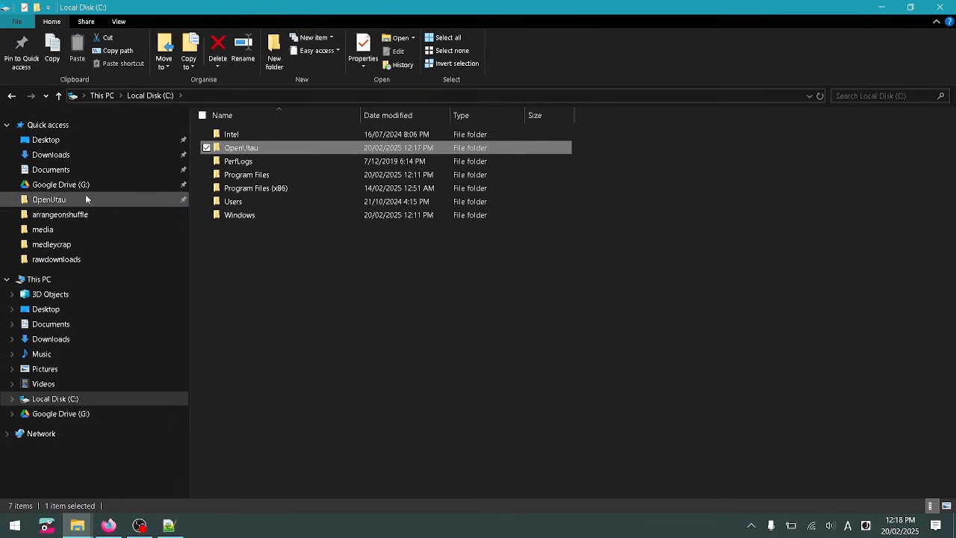
{"action": "left_click", "coordinate": [43, 199]}
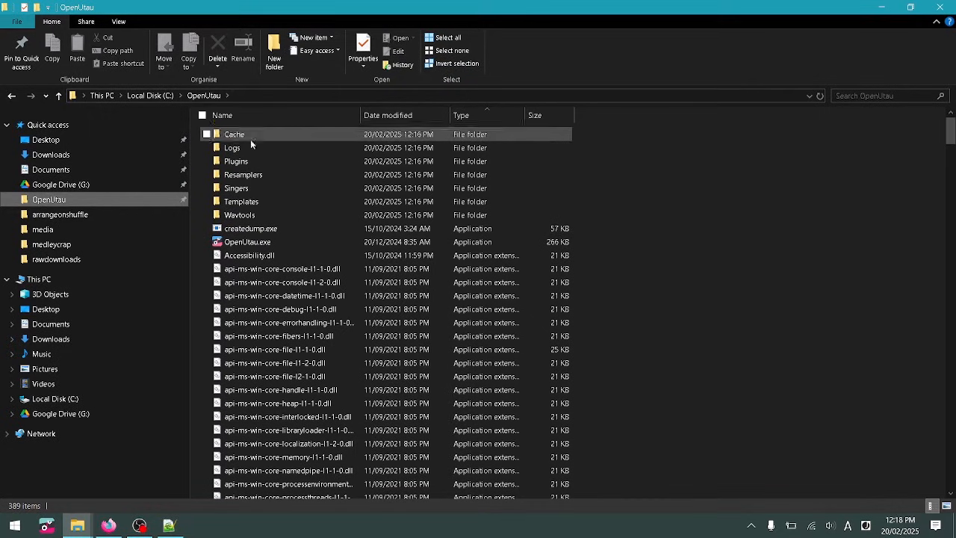
Switch to tutorial.txt in Notepad++, open the Happily Template link, and download Happily.ustx from Google Drive.
{"action": "key", "text": "alt+Tab"}
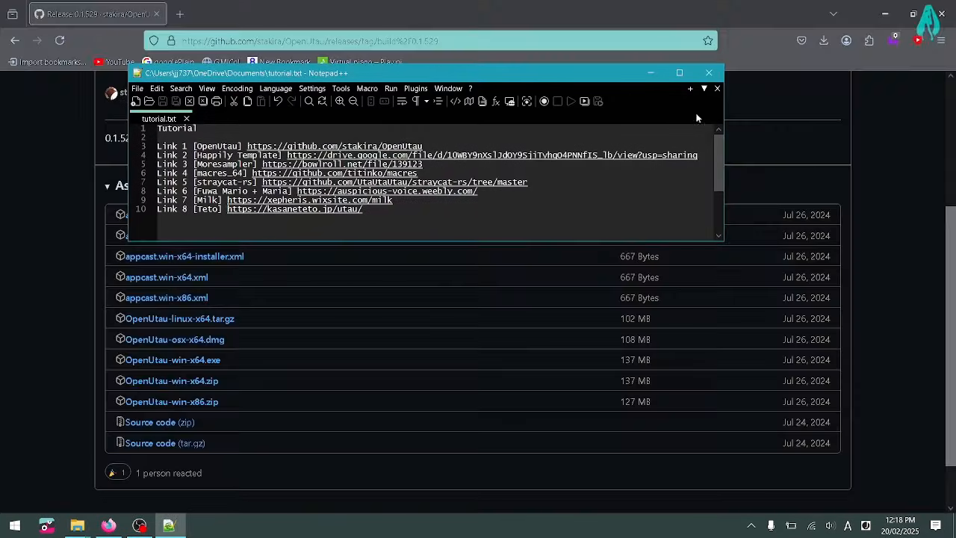
{"action": "double_click", "coordinate": [533, 157]}
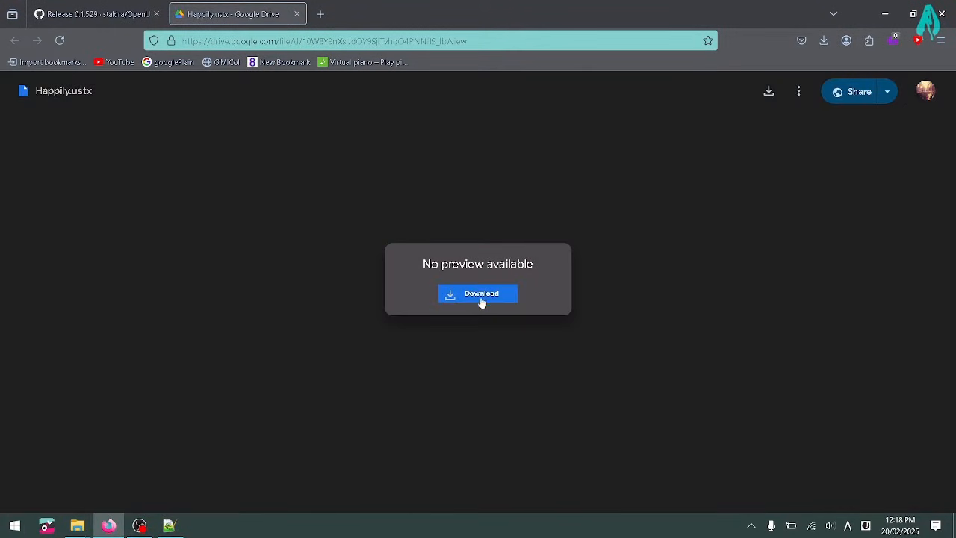
{"action": "left_click", "coordinate": [438, 261]}
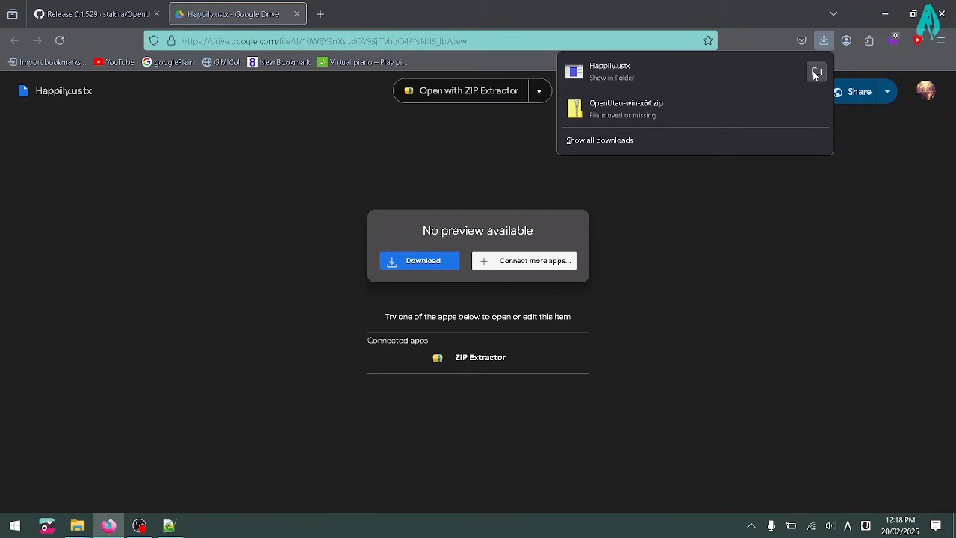
Move the downloaded Happily.ustx from the Downloads folder into the Templates folder inside OpenUtau.
{"action": "left_click", "coordinate": [813, 71]}
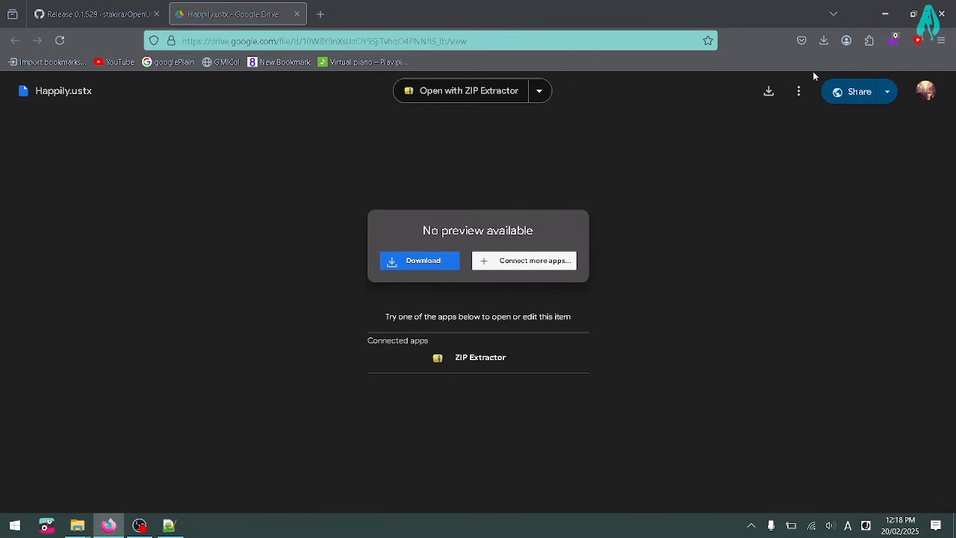
{"action": "right_click", "coordinate": [416, 257]}
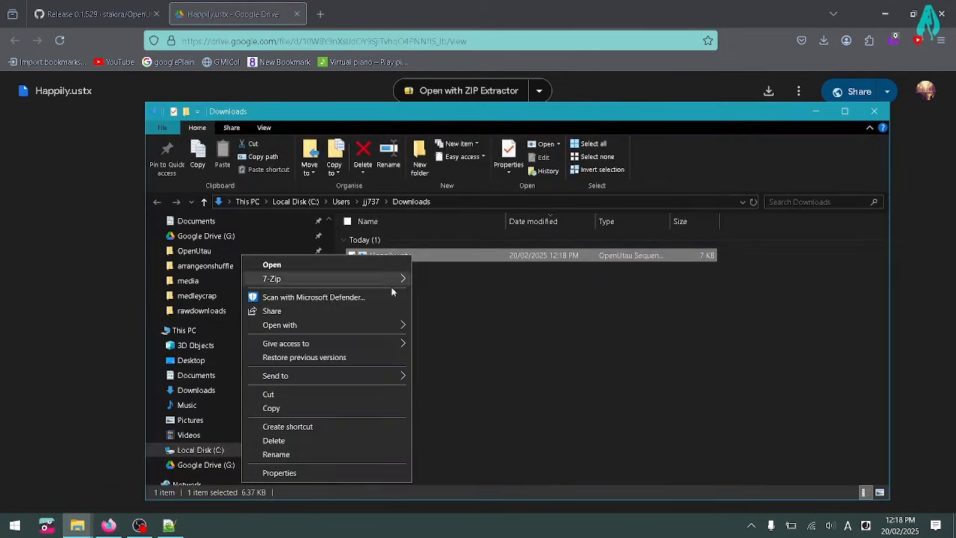
{"action": "left_click", "coordinate": [352, 389]}
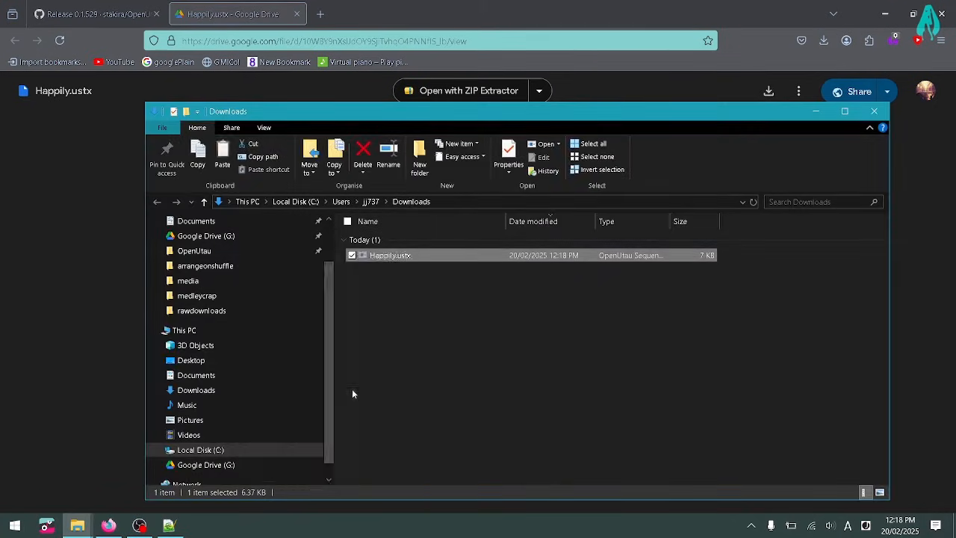
{"action": "left_click", "coordinate": [198, 252]}
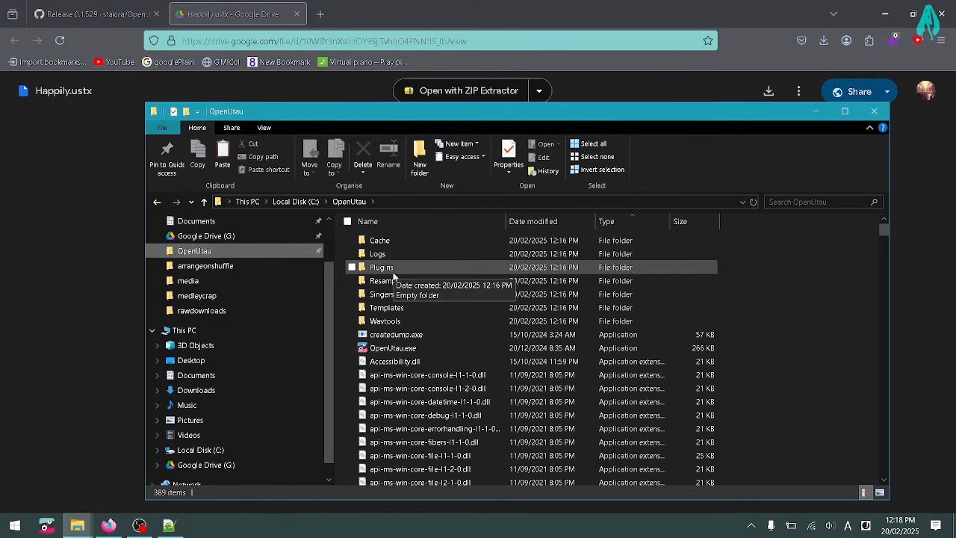
{"action": "double_click", "coordinate": [401, 307]}
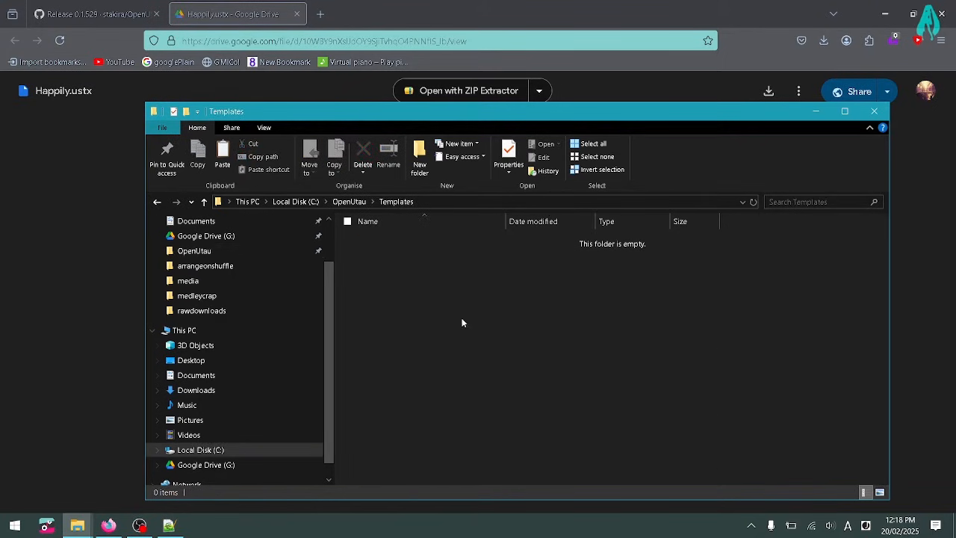
{"action": "key", "text": "ctrl+v"}
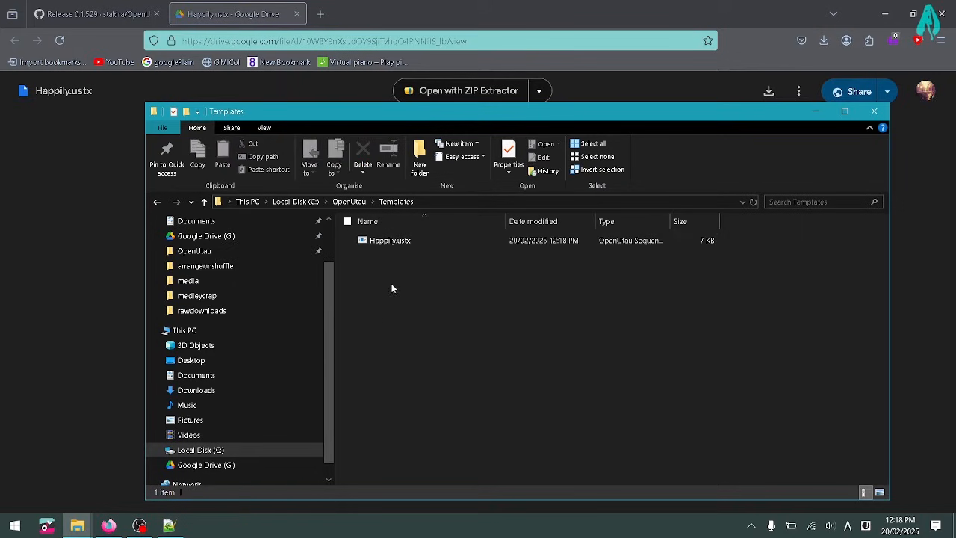
Rename Happily.ustx in the Templates folder as default.ustx and return to the OpenUtau folder.
{"action": "left_click", "coordinate": [384, 244]}
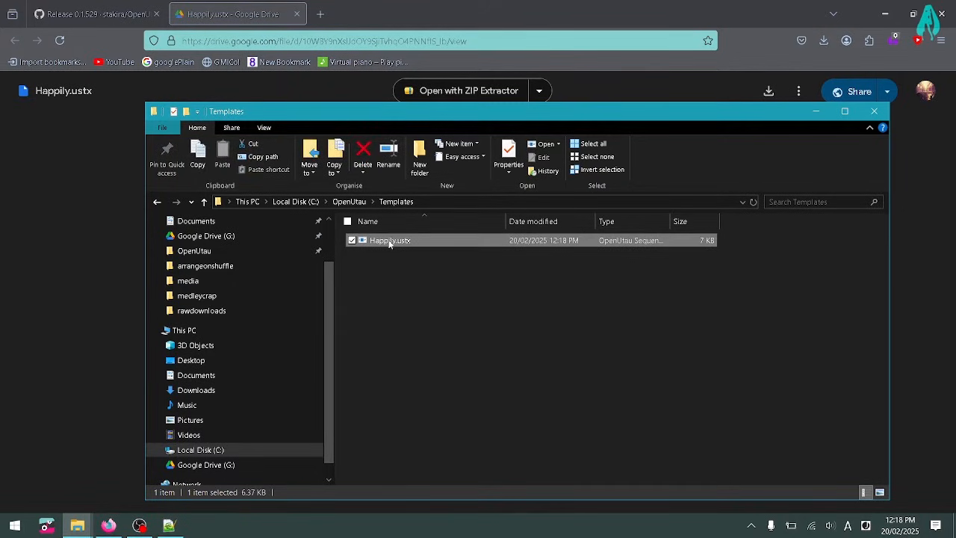
{"action": "right_click", "coordinate": [389, 244]}
{"action": "left_click", "coordinate": [336, 418]}
{"action": "type", "text": "default"}
{"action": "key", "text": "Return"}
{"action": "left_click", "coordinate": [439, 317]}
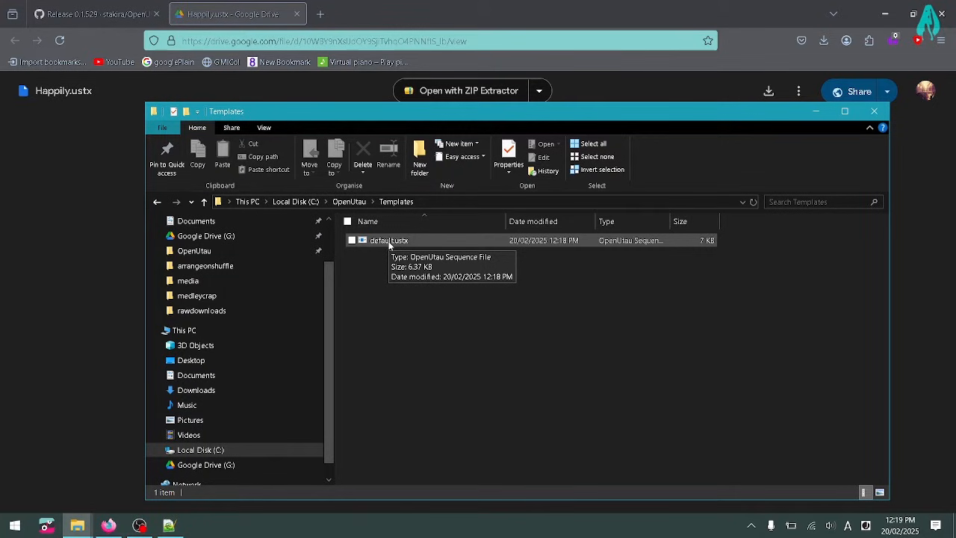
{"action": "key", "text": "alt+Up"}
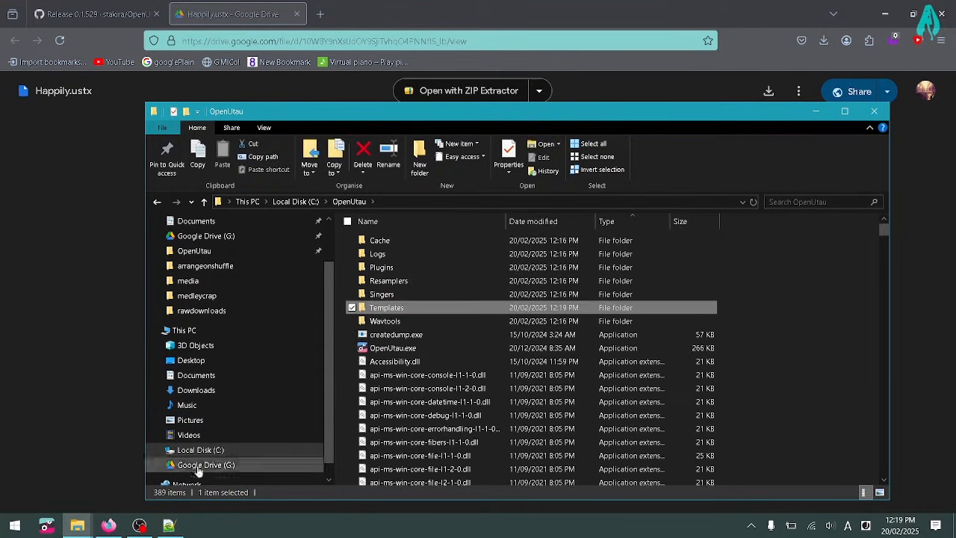
Switch to tutorial.txt in Notepad++, open the Moresampler link, and download moresampler-0.8.4.zip from BowlRoll.
{"action": "left_click", "coordinate": [169, 525]}
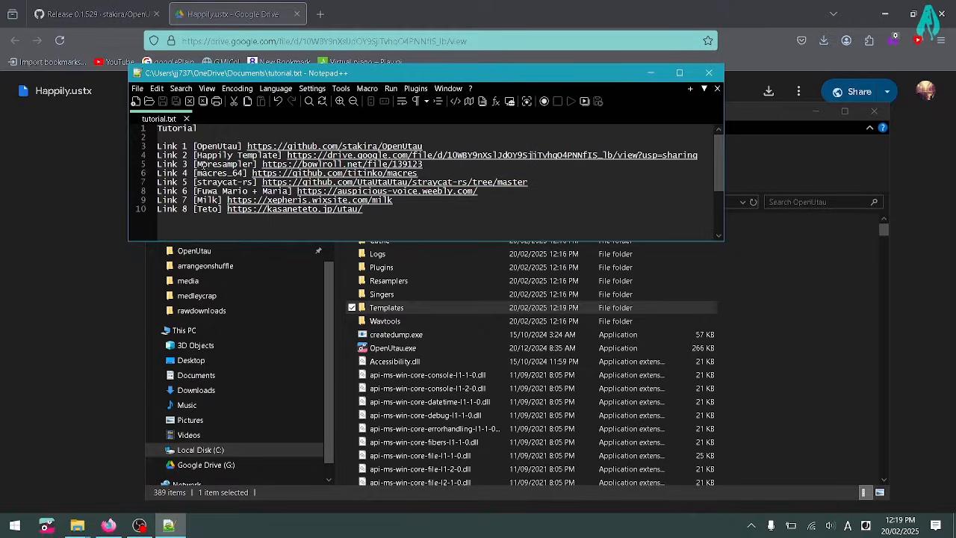
{"action": "left_click_drag", "start_coordinate": [178, 166], "coordinate": [194, 183]}
{"action": "left_click", "coordinate": [236, 182]}
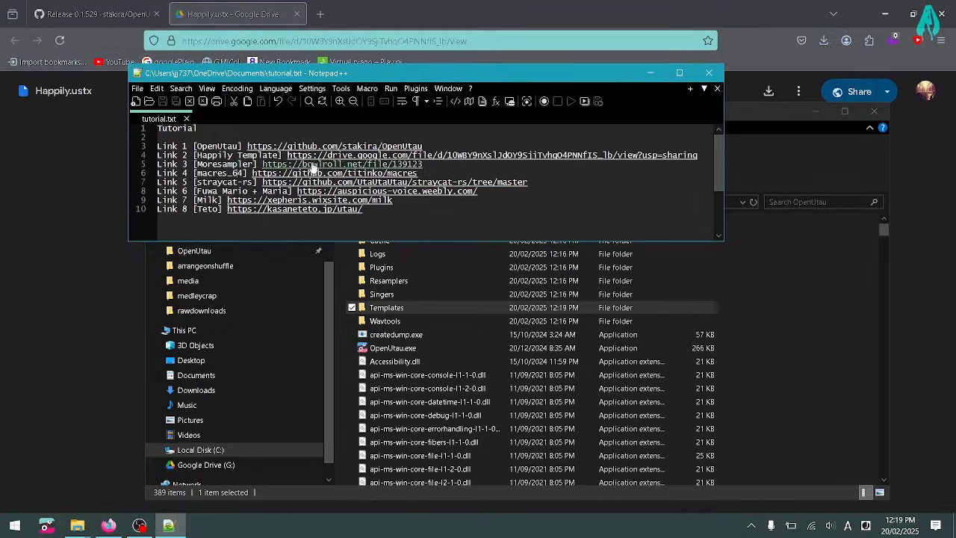
{"action": "left_click", "coordinate": [312, 168]}
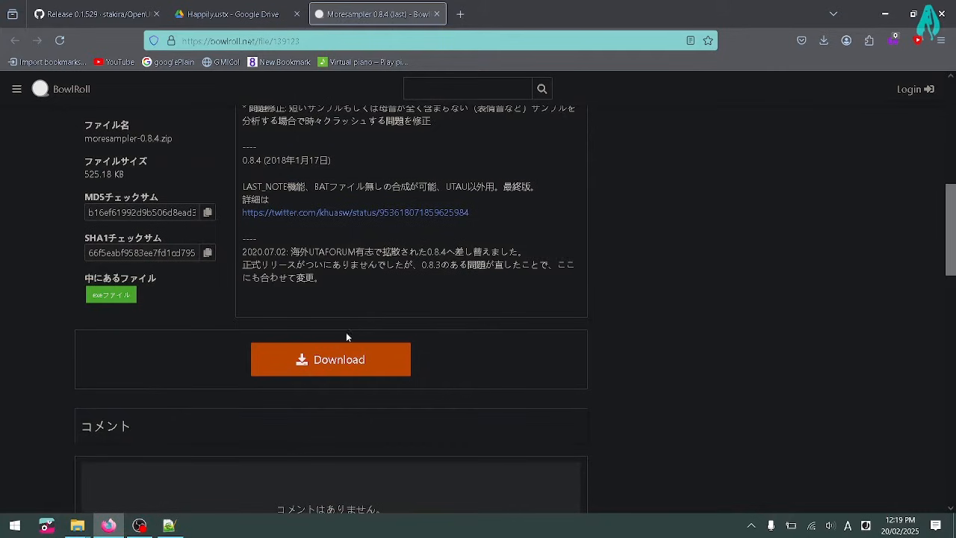
{"action": "left_click", "coordinate": [345, 353]}
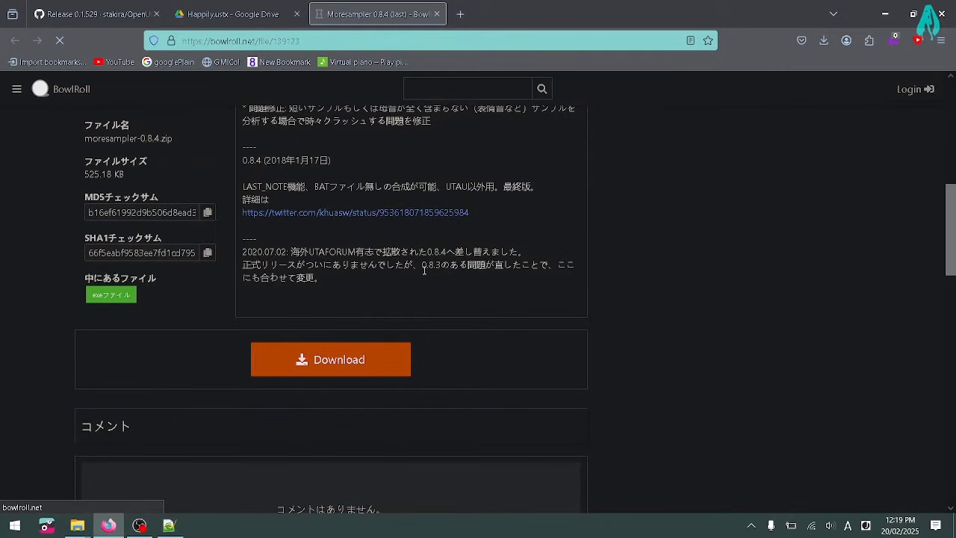
Move moresampler-0.8.4.zip from the Downloads folder into OpenUtau's Resamplers folder.
{"action": "left_click", "coordinate": [815, 71]}
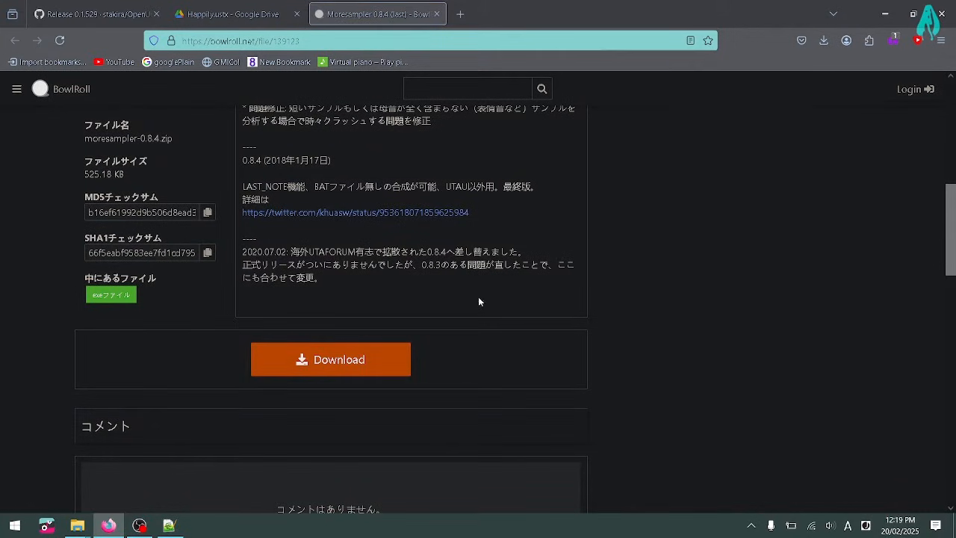
{"action": "right_click", "coordinate": [431, 152]}
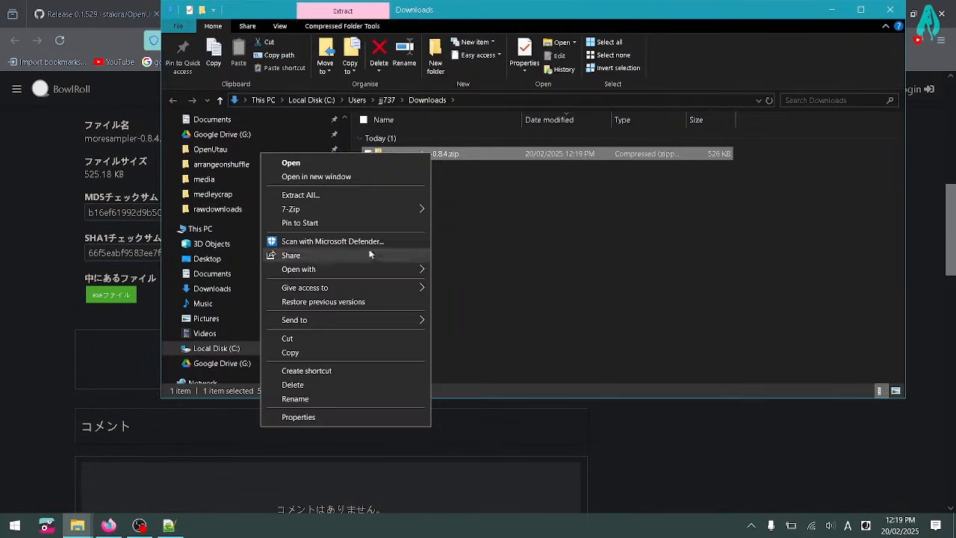
{"action": "left_click", "coordinate": [334, 338]}
{"action": "left_click", "coordinate": [221, 149]}
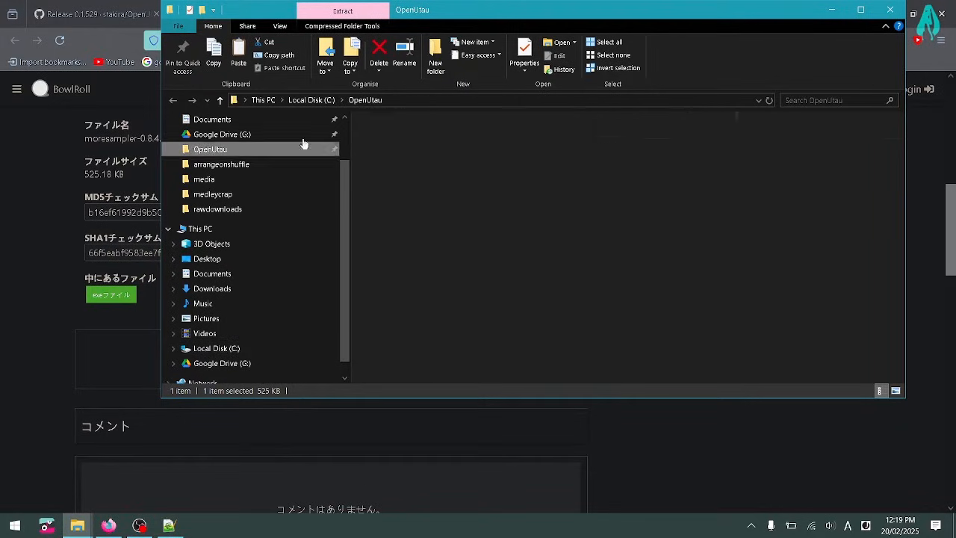
{"action": "left_click", "coordinate": [389, 181]}
{"action": "double_click", "coordinate": [389, 181]}
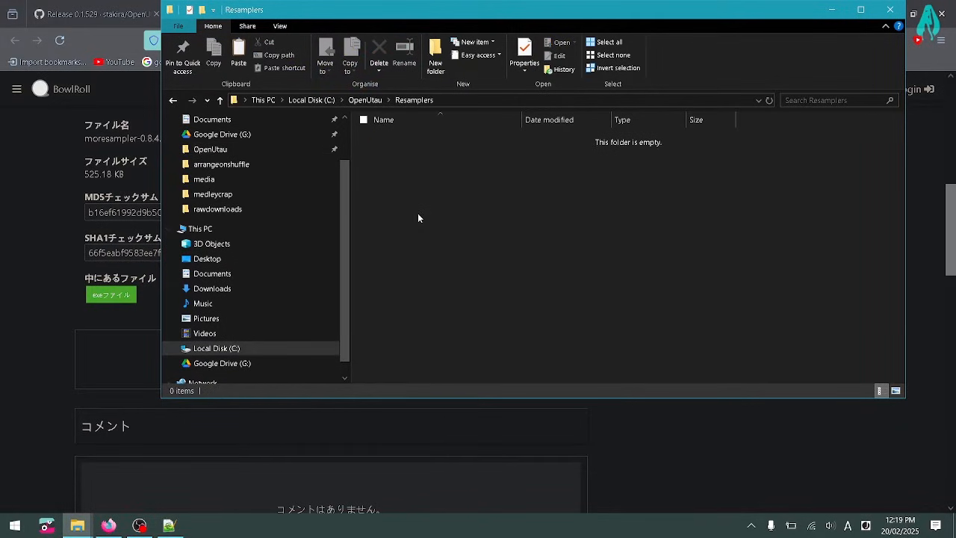
{"action": "key", "text": "ctrl+v"}
Extract moresampler-0.8.4.zip directly into the Resamplers folder with 7-Zip.
{"action": "right_click", "coordinate": [404, 140]}
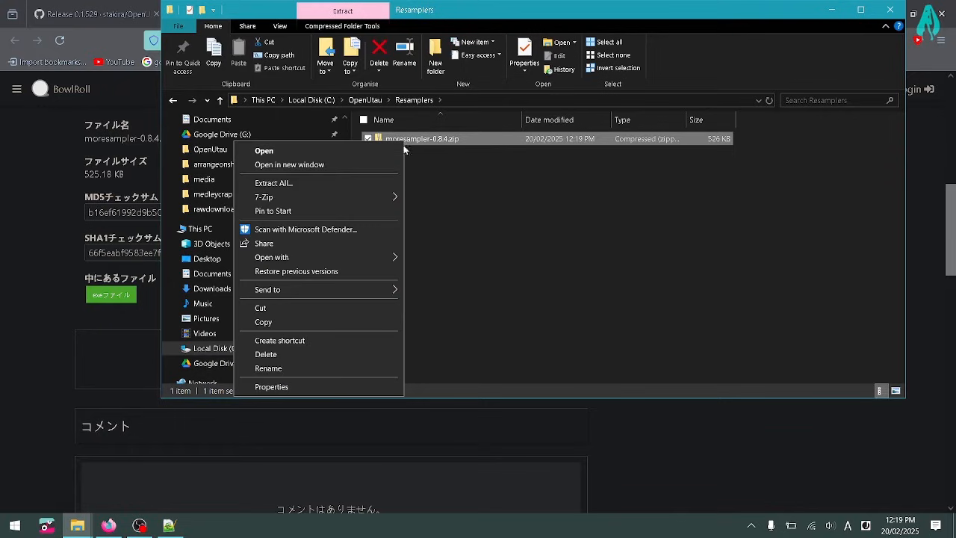
{"action": "mouse_move", "coordinate": [389, 198]}
{"action": "left_click", "coordinate": [433, 233]}
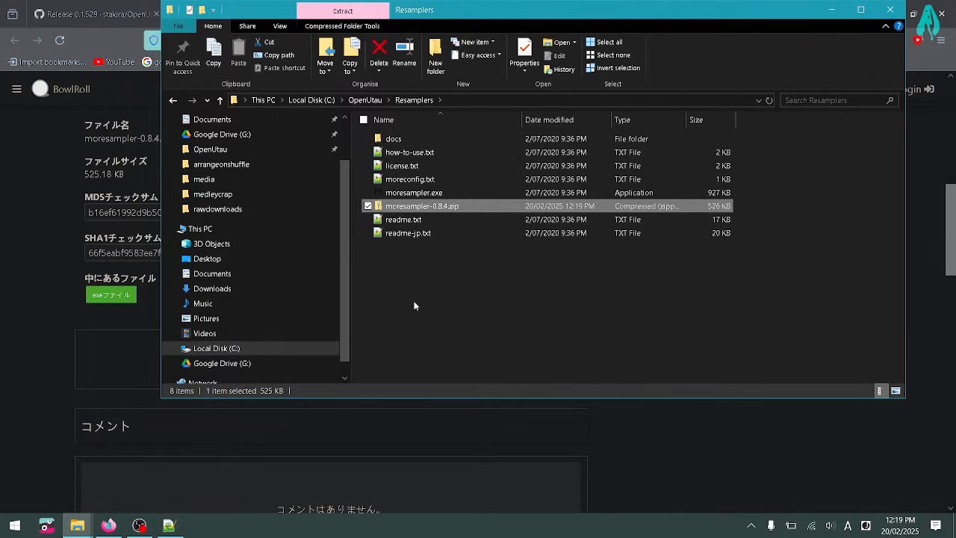
Delete the Moresampler zip, the docs folder, how-to-use.txt, license.txt, readme.txt and readme-jp.txt from the Resamplers folder.
{"action": "key", "text": "Delete"}
{"action": "left_click", "coordinate": [424, 220], "text": "ctrl"}
{"action": "left_click", "coordinate": [424, 207], "text": "ctrl"}
{"action": "left_click", "coordinate": [425, 153], "text": "ctrl"}
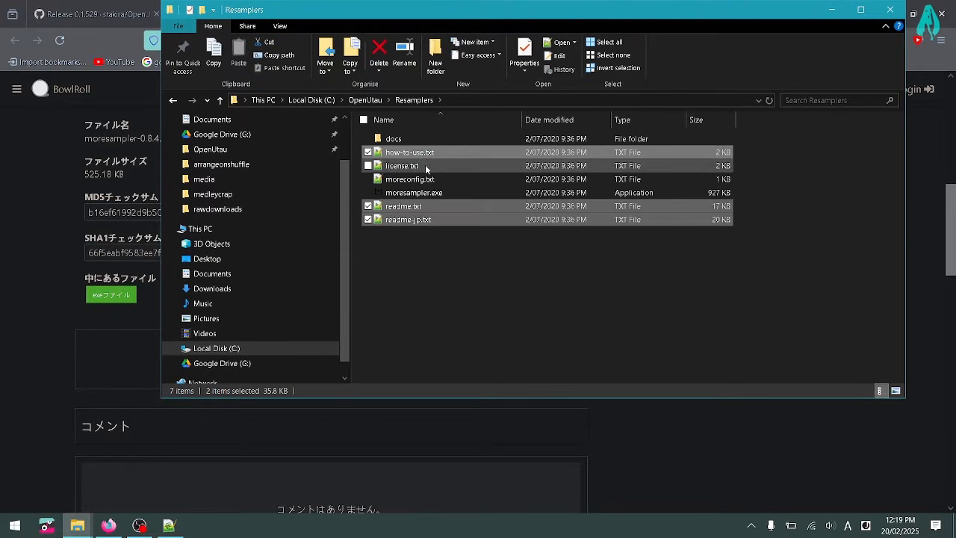
{"action": "left_click", "coordinate": [425, 166], "text": "ctrl"}
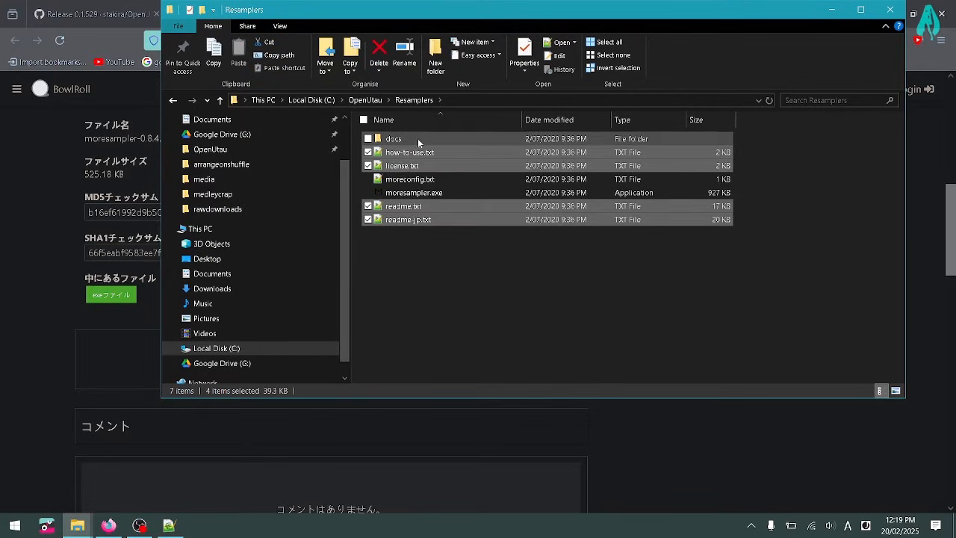
{"action": "left_click", "coordinate": [418, 138], "text": "ctrl"}
{"action": "key", "text": "Delete"}
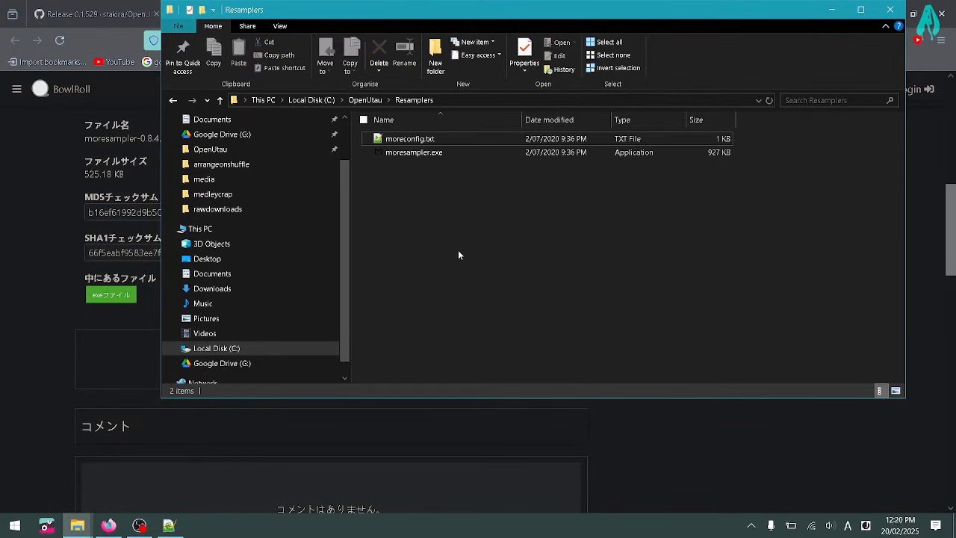
Open moreconfig.txt in Notepad++, set resampler-compatibility to on, then save and close the file.
{"action": "double_click", "coordinate": [423, 141]}
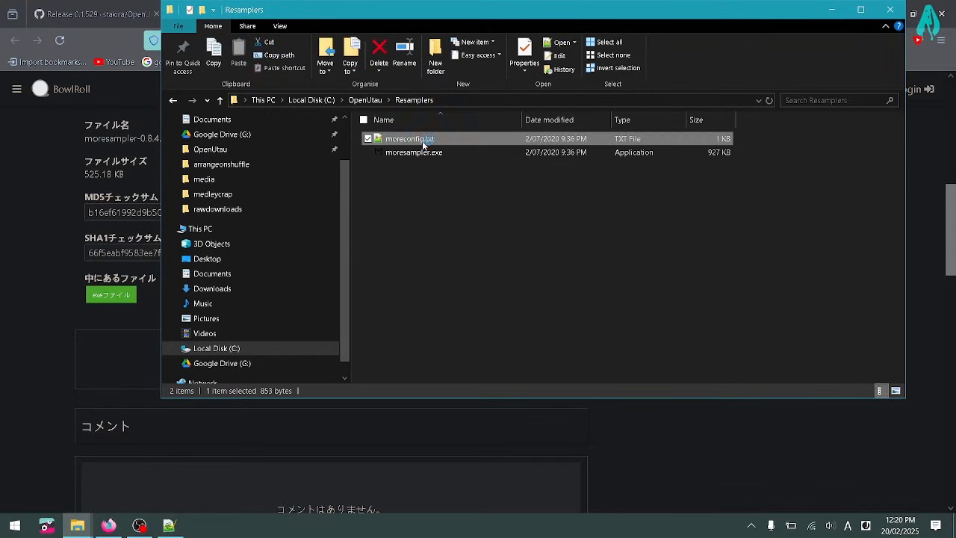
{"action": "left_click", "coordinate": [679, 73]}
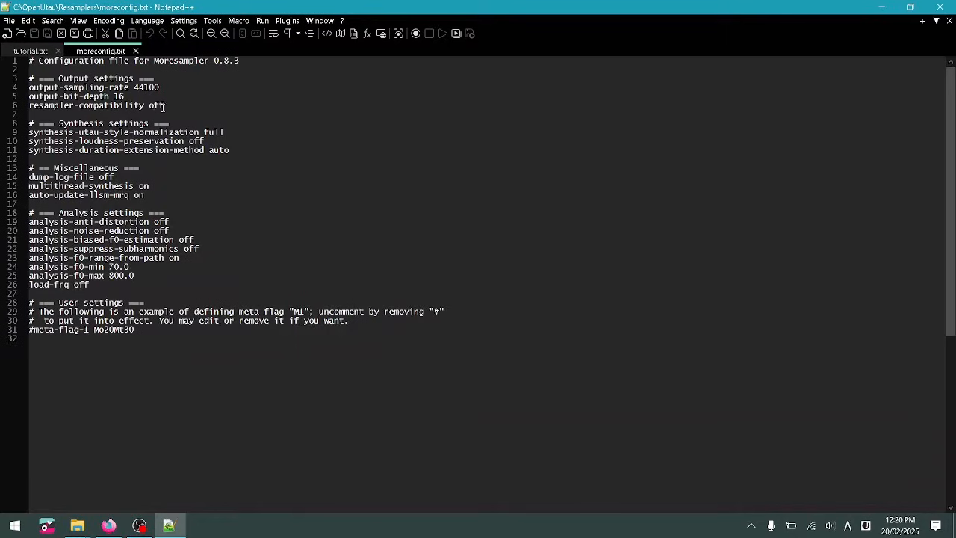
{"action": "type", "text": "on"}
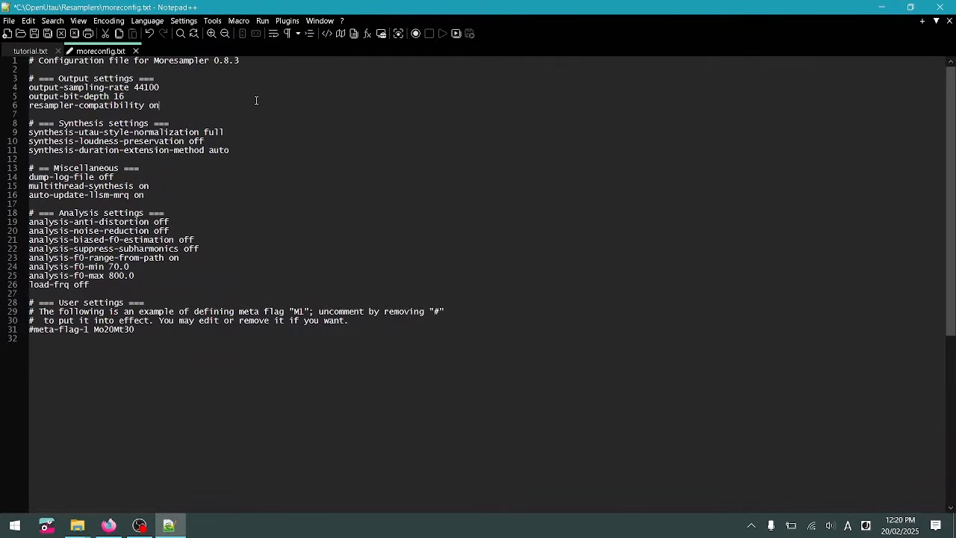
{"action": "key", "text": "ctrl+s"}
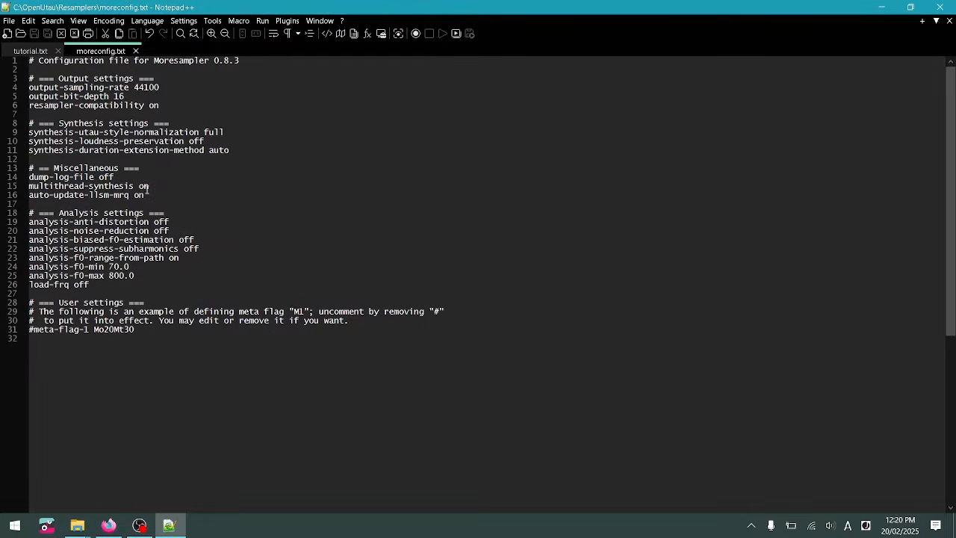
{"action": "key", "text": "ctrl+w"}
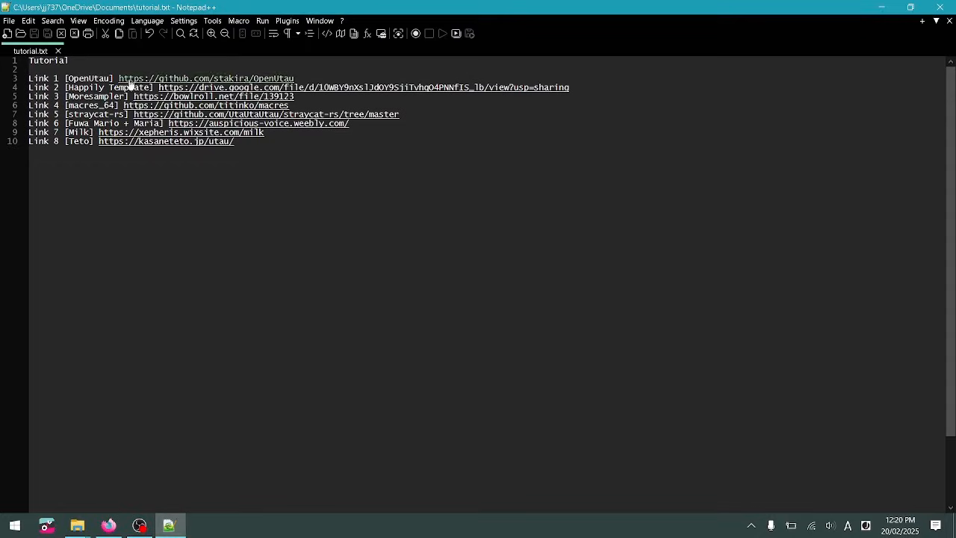
Open the macres_64 link from tutorial.txt and go to the v0.2.1 release page on GitHub.
{"action": "double_click", "coordinate": [150, 110]}
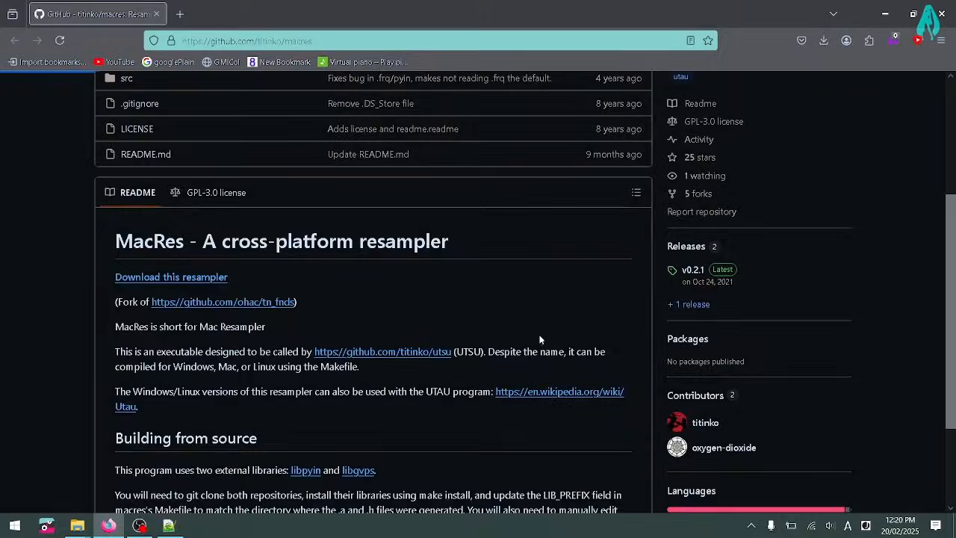
{"action": "left_click", "coordinate": [755, 448]}
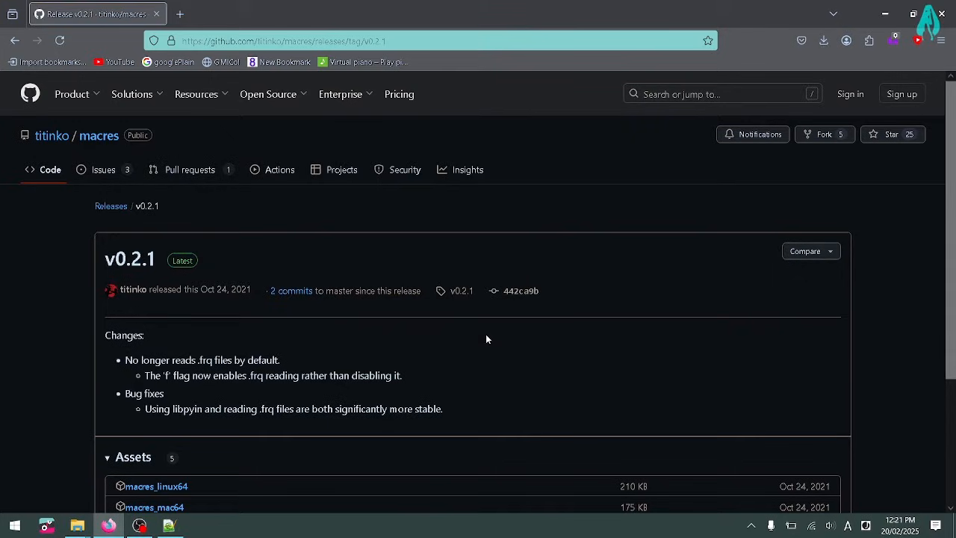
{"action": "key", "text": "alt+Tab"}
{"action": "left_click", "coordinate": [83, 156]}
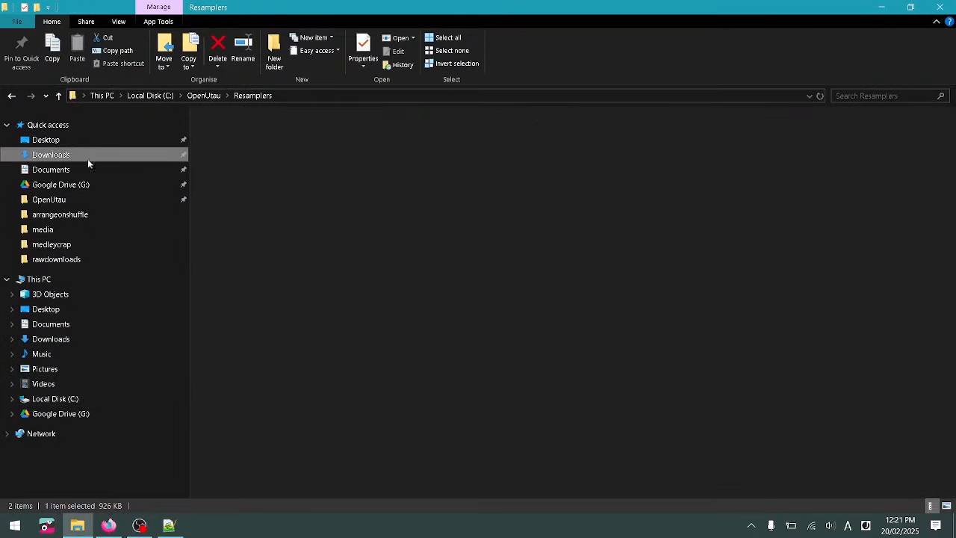
{"action": "right_click", "coordinate": [285, 167]}
{"action": "left_click", "coordinate": [443, 174]}
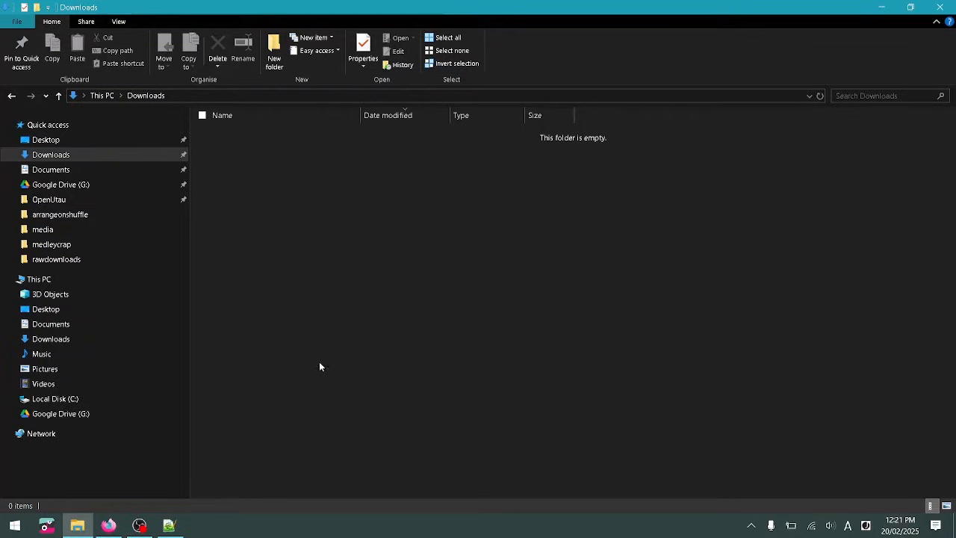
{"action": "left_click", "coordinate": [947, 8]}
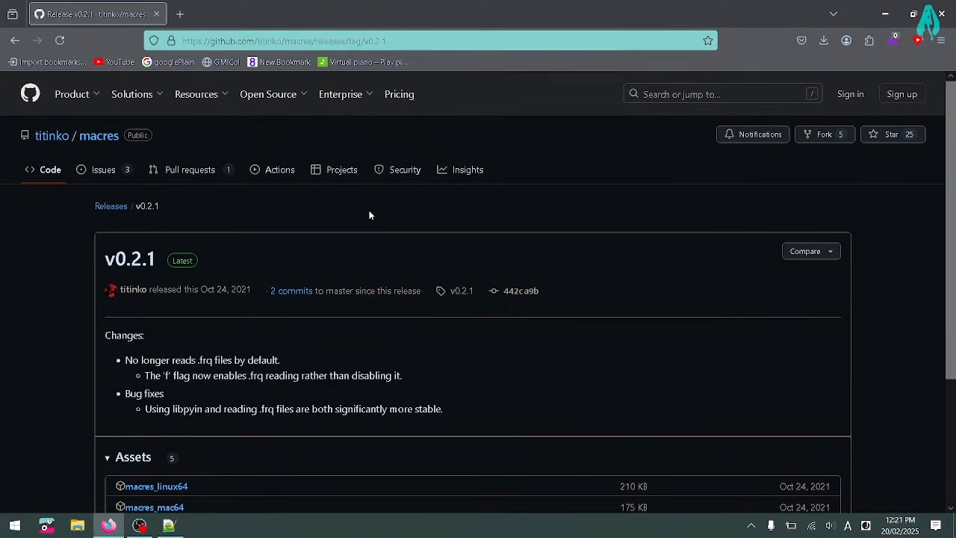
Download macres_win64.exe from the assets of the macres v0.2.1 release.
{"action": "scroll", "coordinate": [369, 215], "scroll_direction": "down", "scroll_amount": 3}
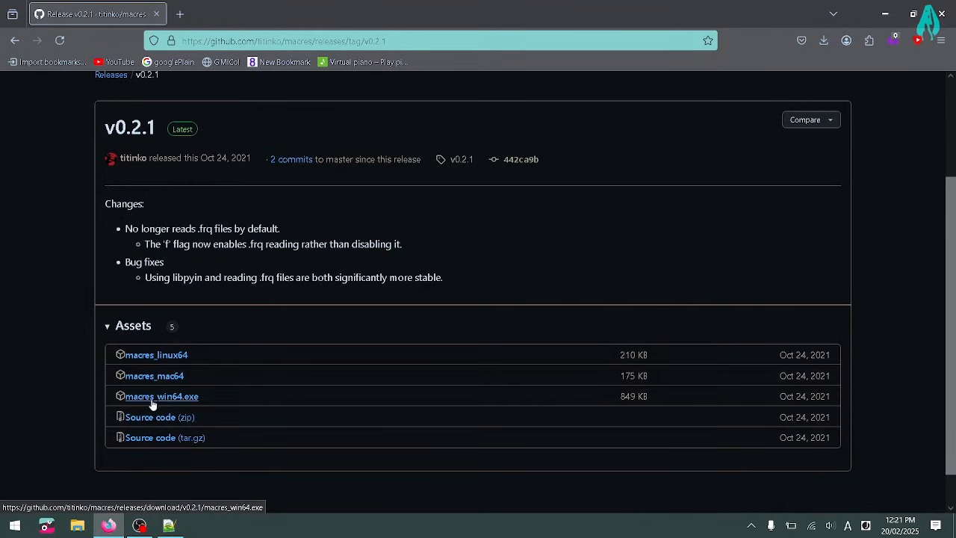
{"action": "left_click", "coordinate": [183, 401]}
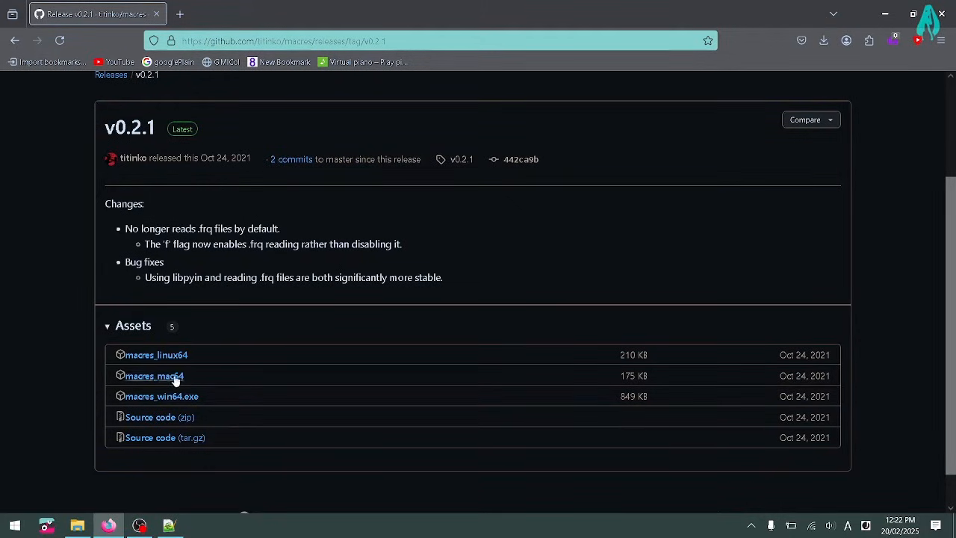
Move macres_win64.exe from the Downloads folder into the Resamplers folder of OpenUtau.
{"action": "left_click", "coordinate": [78, 527]}
{"action": "right_click", "coordinate": [269, 151]}
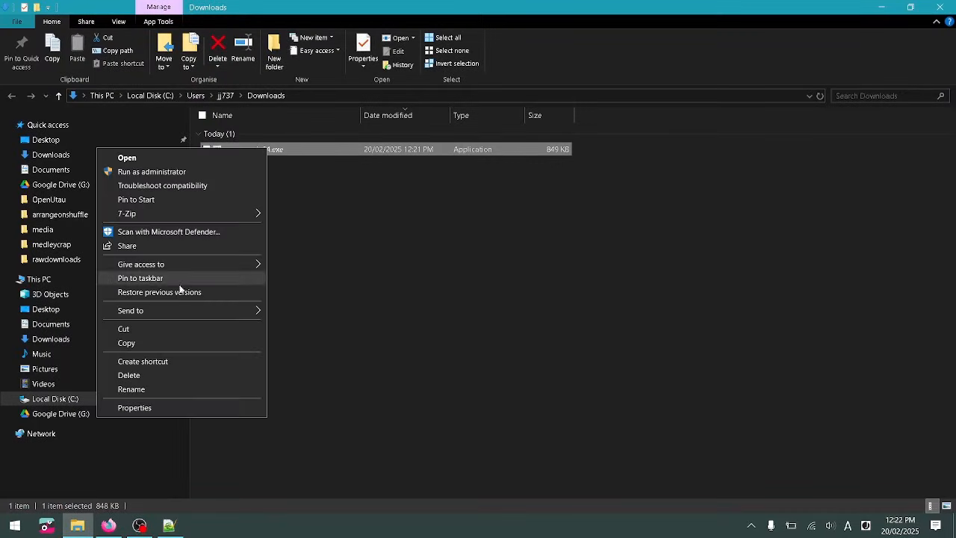
{"action": "left_click", "coordinate": [165, 331]}
{"action": "left_click", "coordinate": [93, 203]}
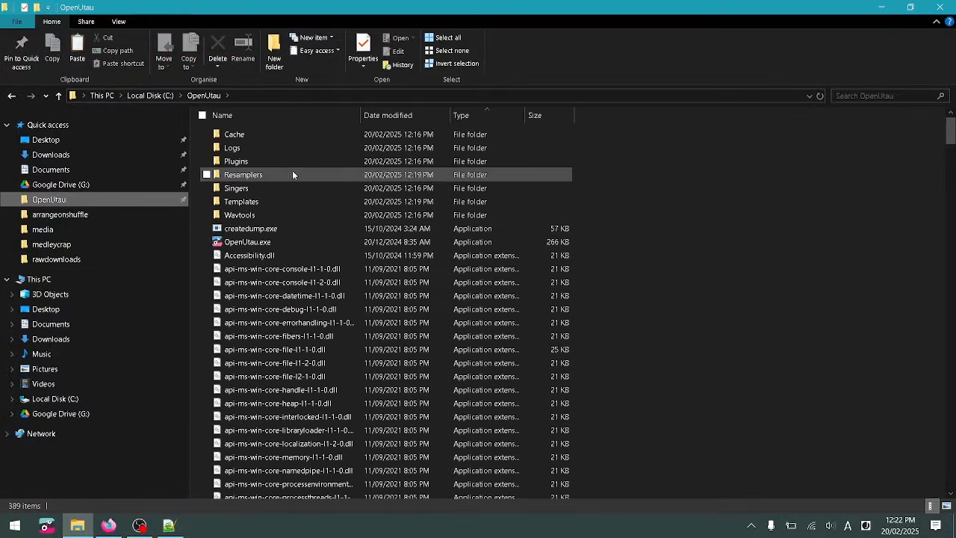
{"action": "double_click", "coordinate": [292, 171]}
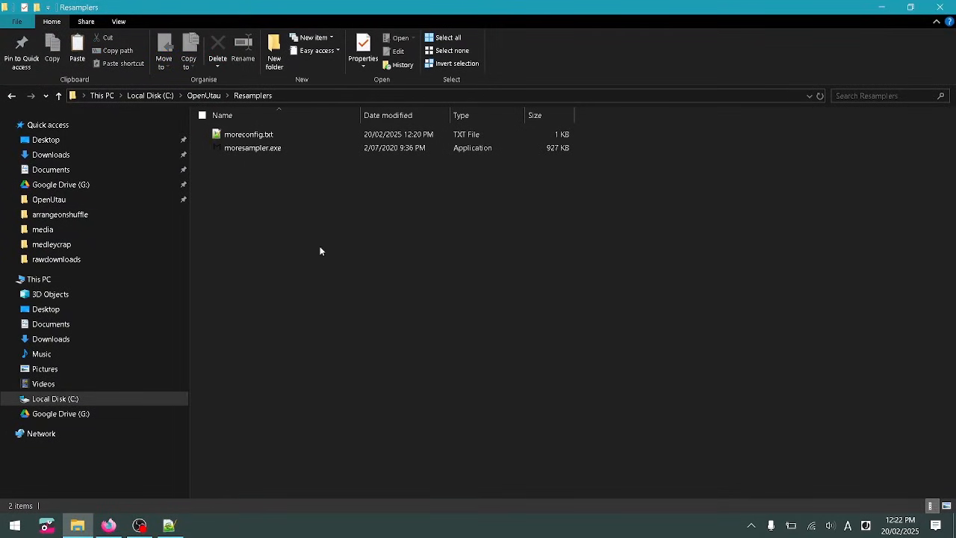
{"action": "key", "text": "ctrl+v"}
{"action": "left_click", "coordinate": [320, 251]}
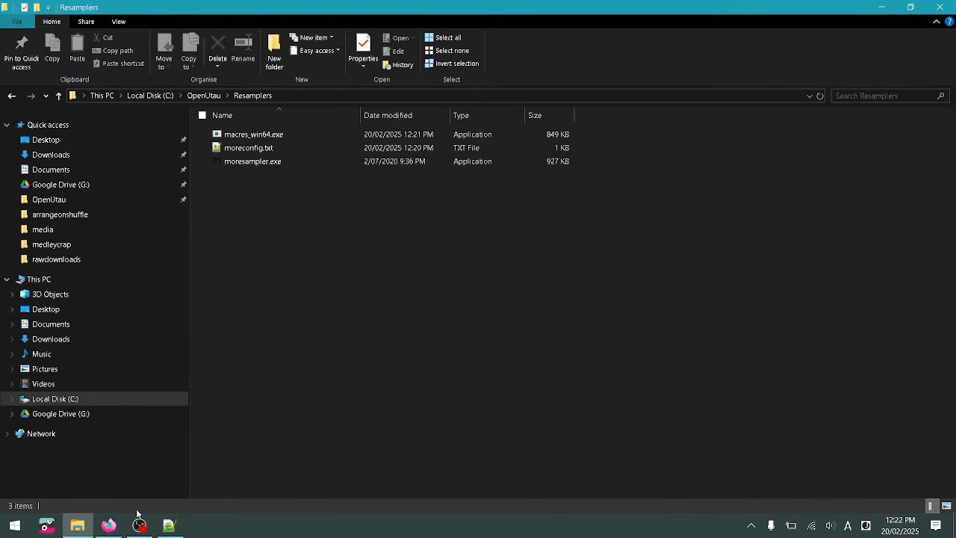
Open the straycat-rs link from tutorial.txt and download straycat-rs.exe from the straycat-rs 1.1.0 release on GitHub.
{"action": "left_click", "coordinate": [169, 526]}
{"action": "left_click", "coordinate": [159, 123]}
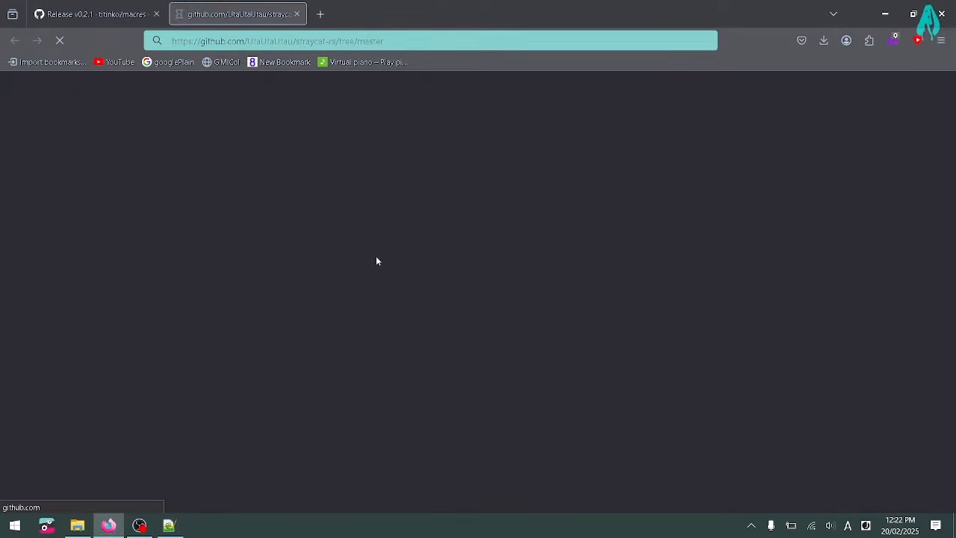
{"action": "left_click", "coordinate": [157, 14]}
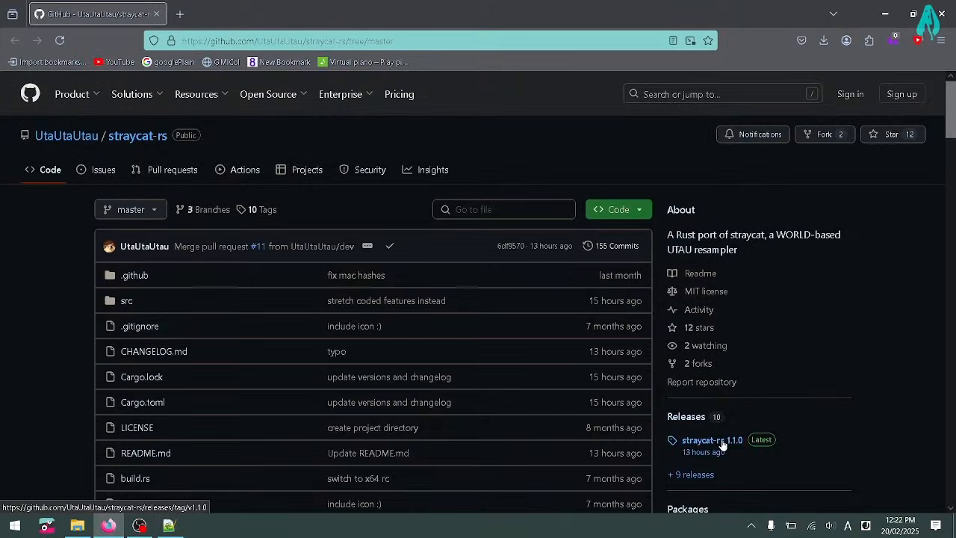
{"action": "left_click", "coordinate": [722, 443]}
{"action": "scroll", "coordinate": [324, 342], "scroll_direction": "down", "scroll_amount": 10}
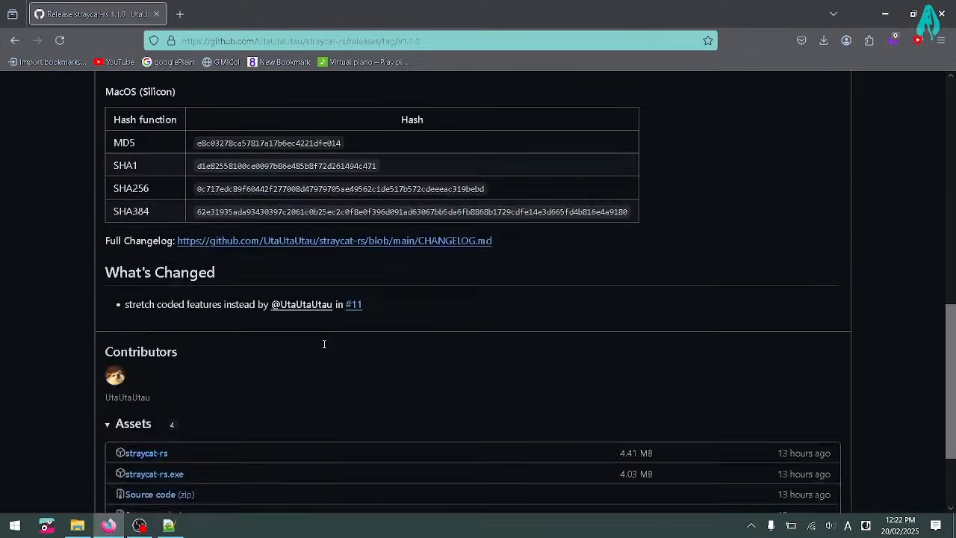
{"action": "scroll", "coordinate": [325, 344], "scroll_direction": "down", "scroll_amount": 3}
{"action": "left_click", "coordinate": [165, 361]}
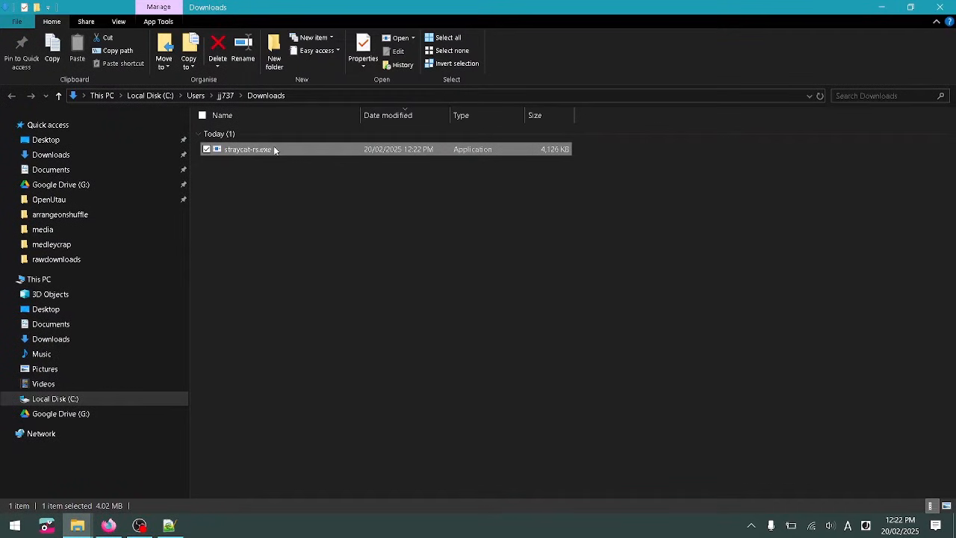
Move straycat-rs.exe from the Downloads folder into OpenUtau's Resamplers folder.
{"action": "right_click", "coordinate": [275, 148]}
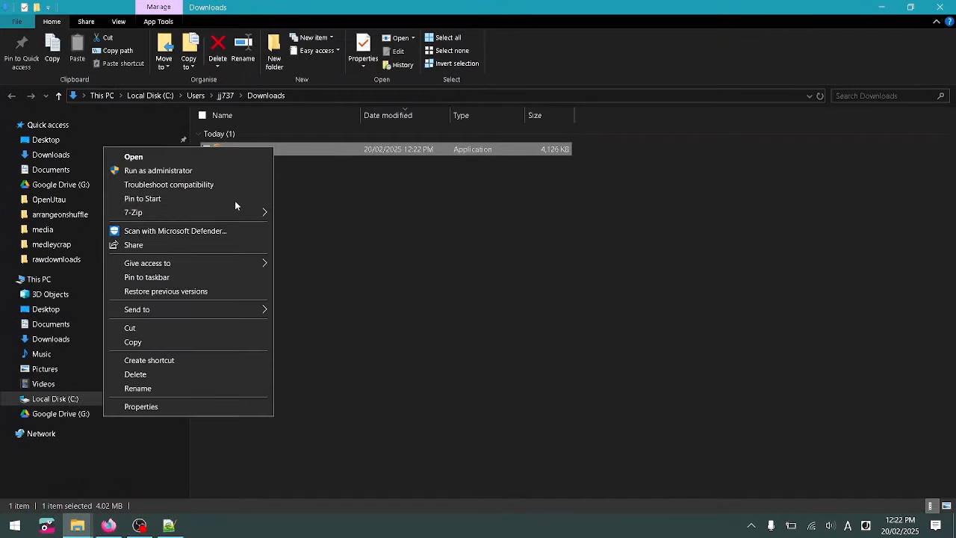
{"action": "left_click", "coordinate": [170, 327]}
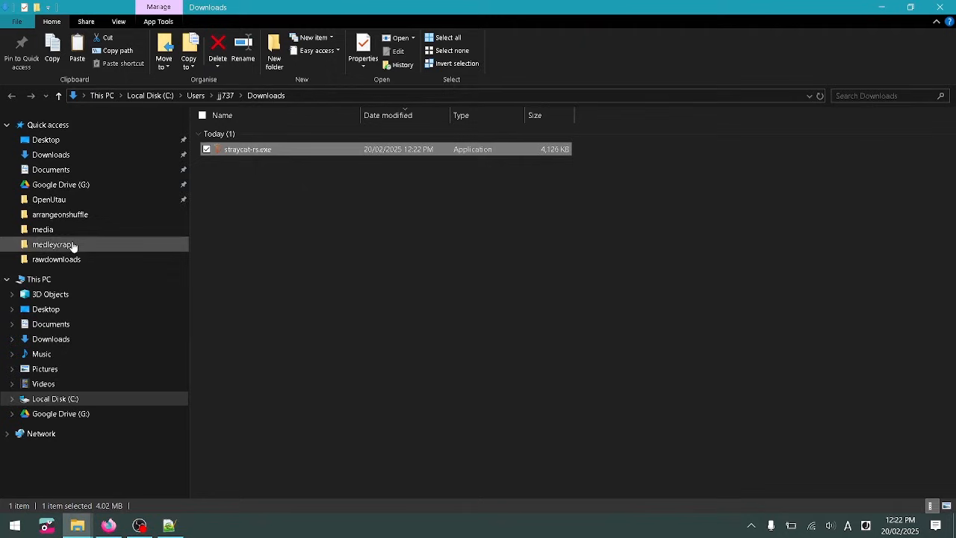
{"action": "left_click", "coordinate": [70, 203]}
{"action": "double_click", "coordinate": [294, 174]}
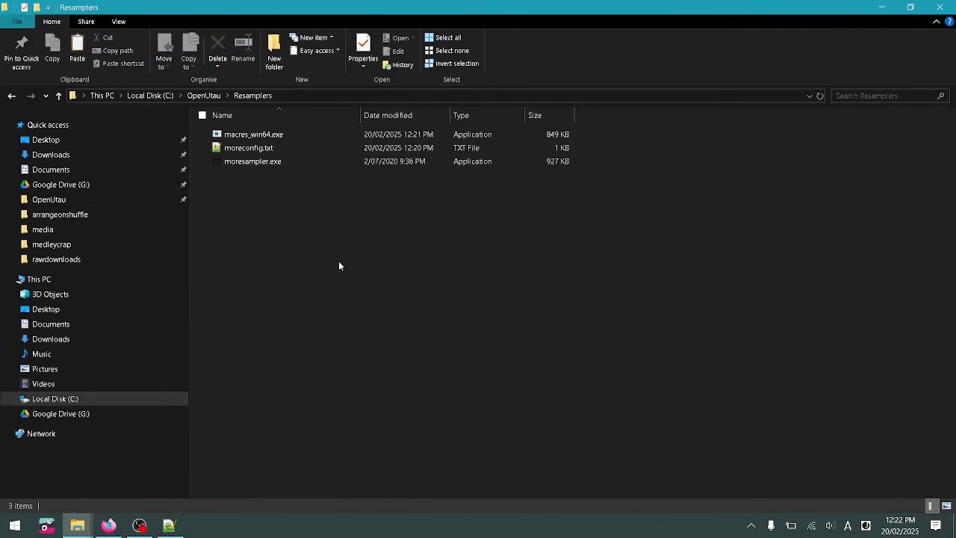
{"action": "key", "text": "ctrl+v"}
{"action": "left_click", "coordinate": [338, 266]}
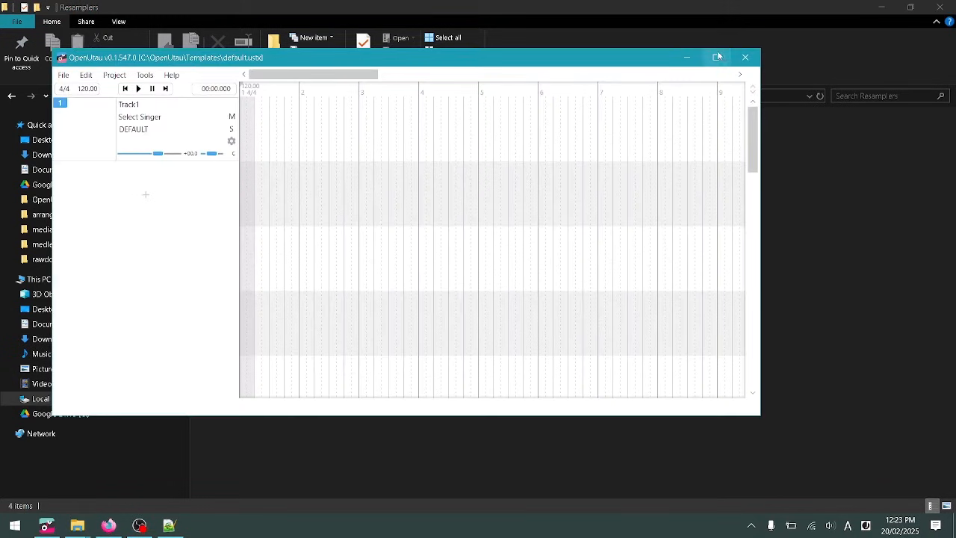
Maximize the OpenUtau window, open its preferences and test the playback device.
{"action": "left_click", "coordinate": [718, 58]}
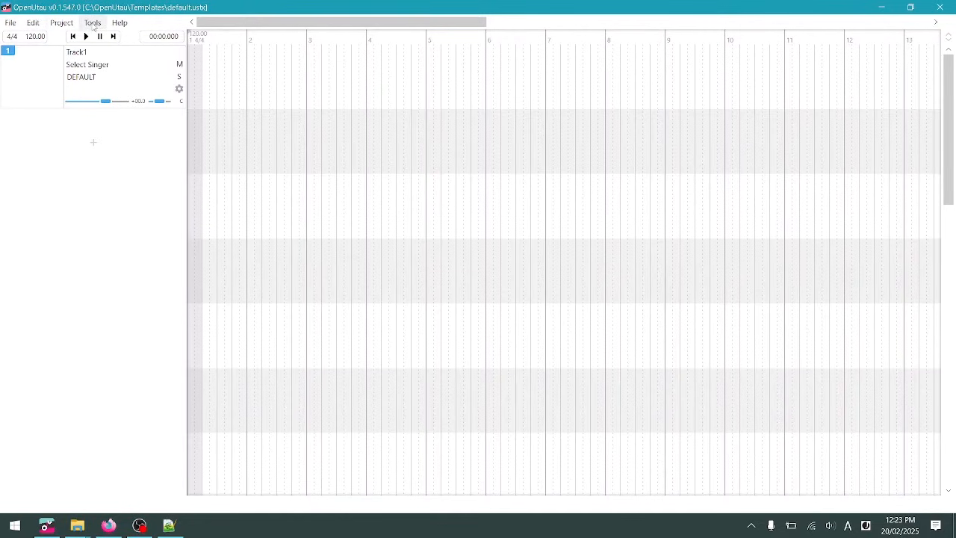
{"action": "left_click", "coordinate": [92, 23]}
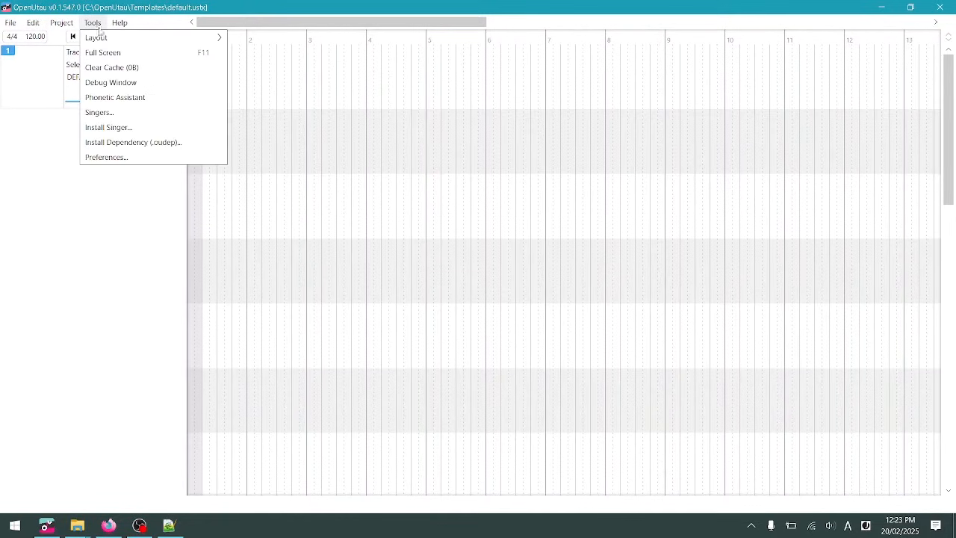
{"action": "left_click", "coordinate": [118, 157]}
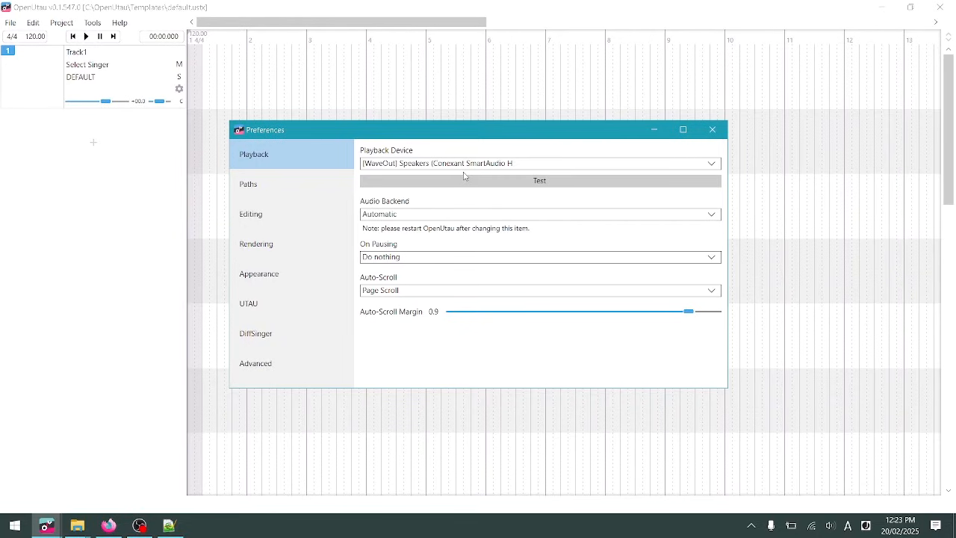
{"action": "left_click", "coordinate": [515, 183]}
Review the additional singer path settings and toggle Set Pen Plus Tool as Default in the editing preferences.
{"action": "left_click", "coordinate": [335, 189]}
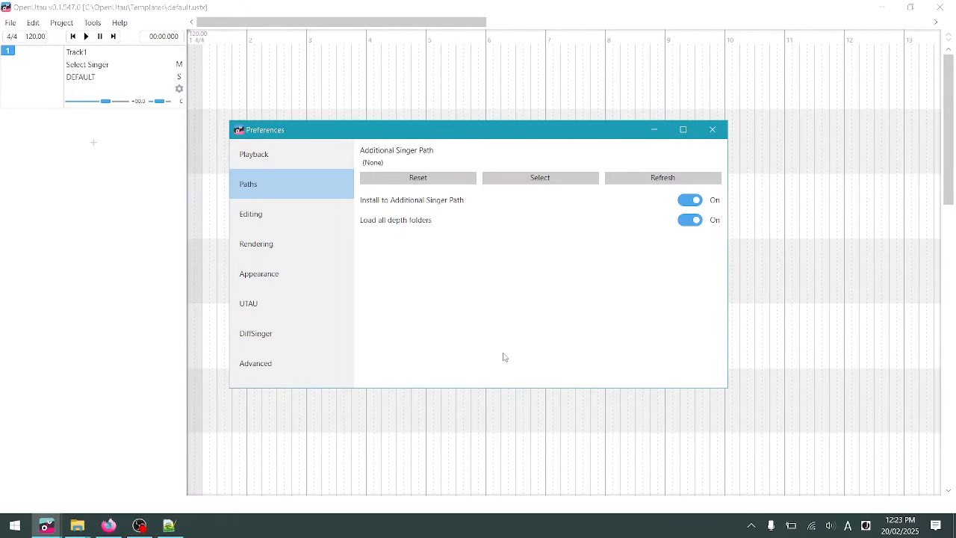
{"action": "left_click", "coordinate": [314, 215]}
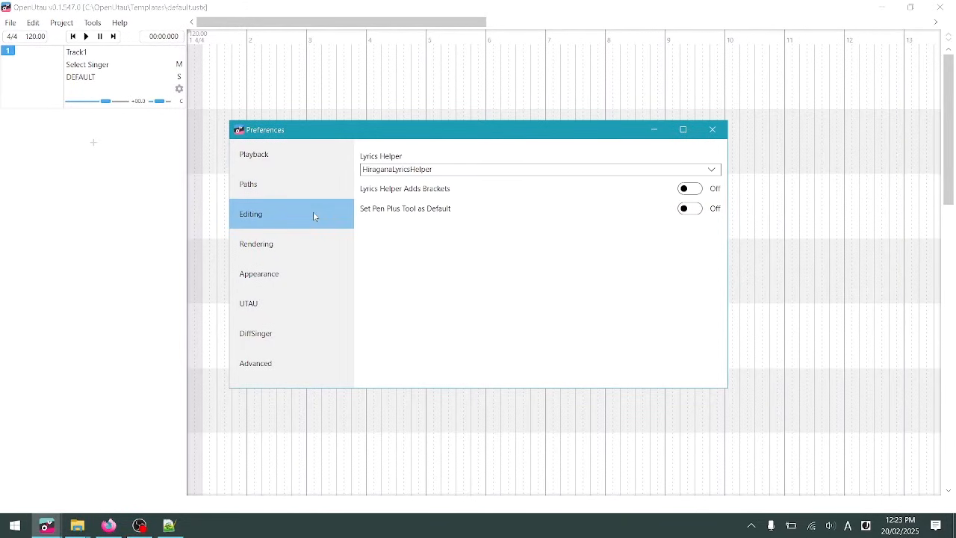
{"action": "left_click", "coordinate": [334, 187]}
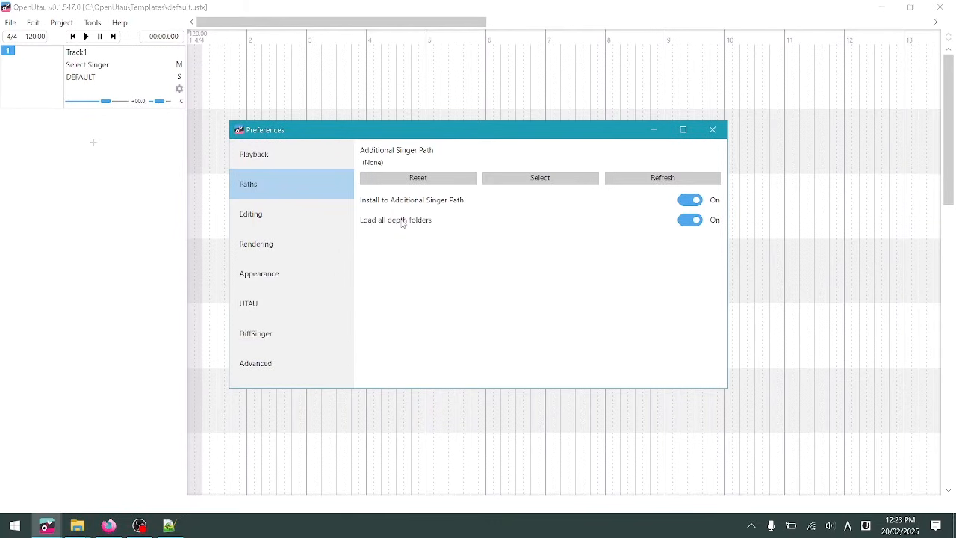
{"action": "left_click", "coordinate": [276, 224]}
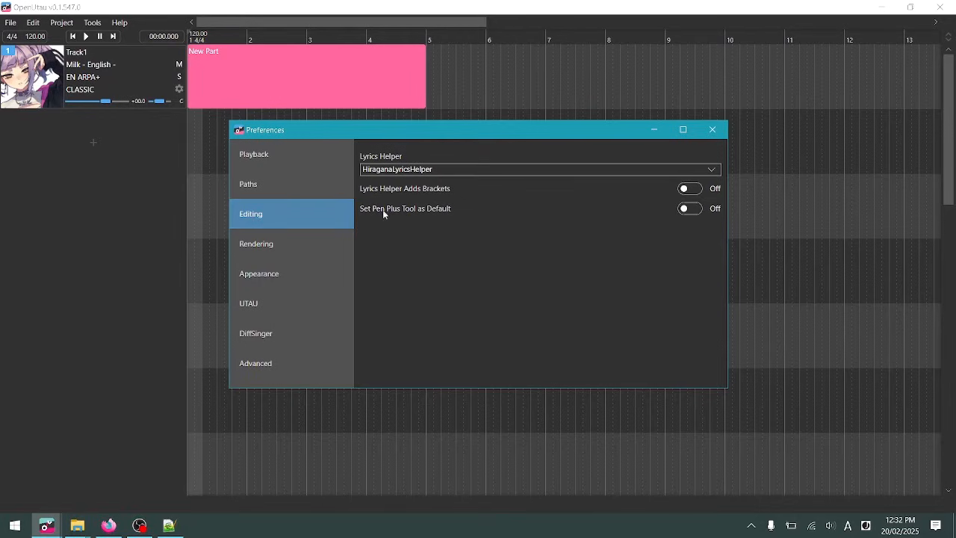
{"action": "left_click", "coordinate": [705, 215]}
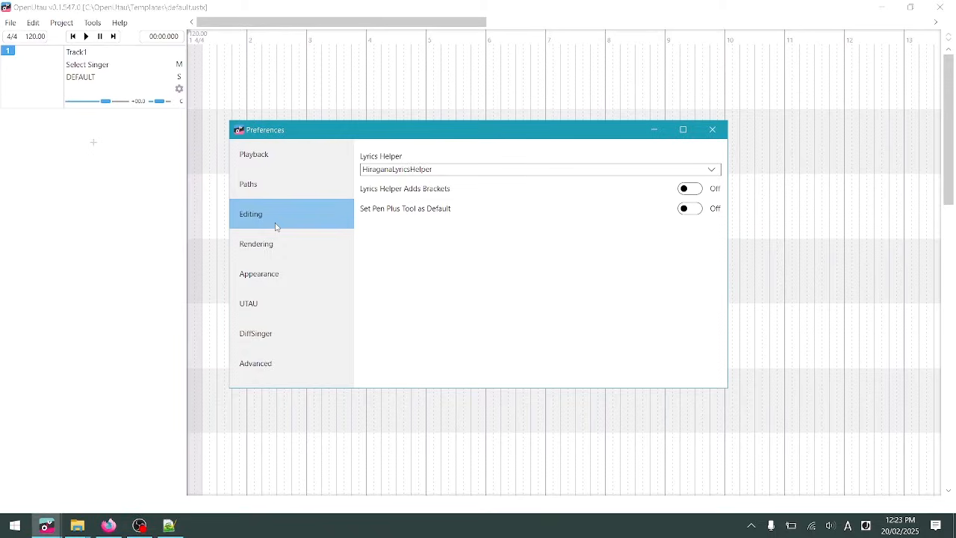
In the preferences, enable Skip muted tracks, choose directml as the machine learning runner, and set the theme to Dark.
{"action": "left_click", "coordinate": [275, 247]}
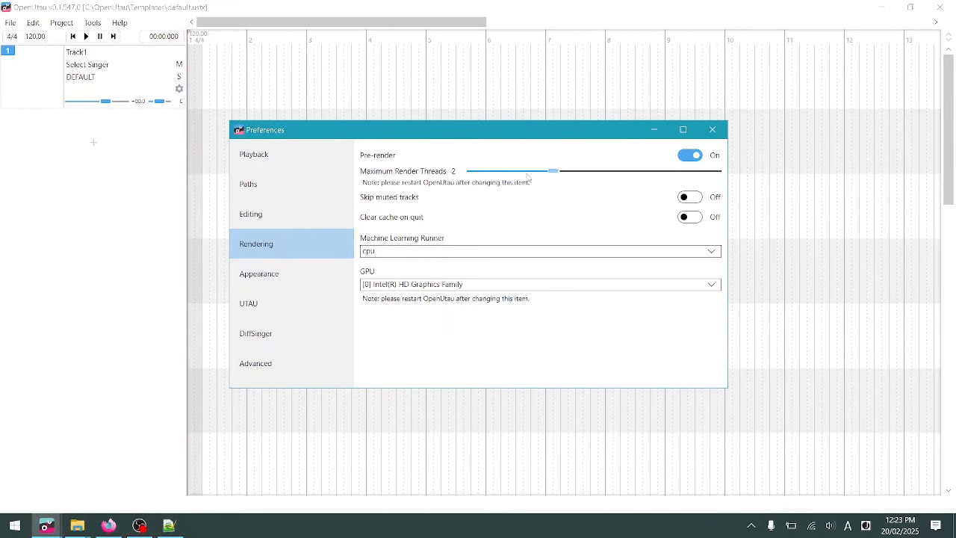
{"action": "left_click", "coordinate": [693, 199]}
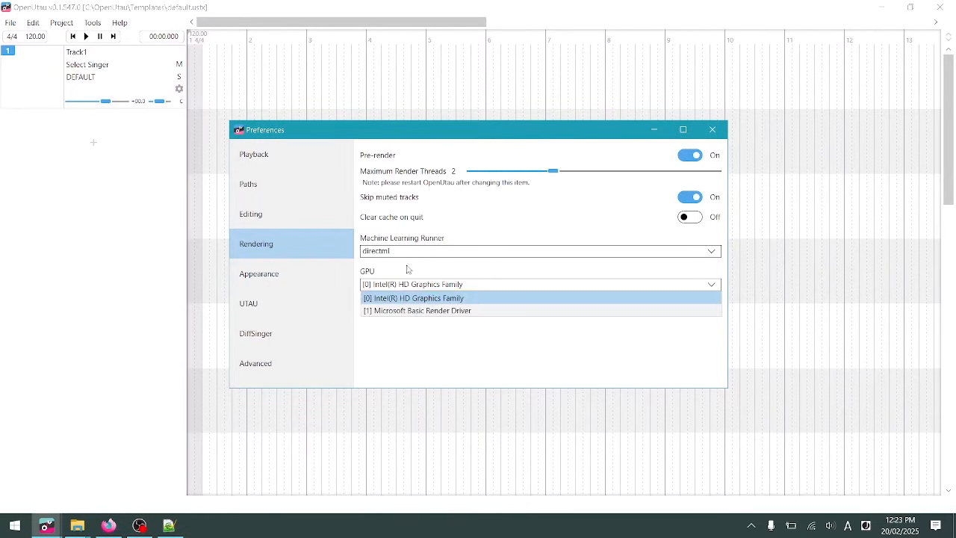
{"action": "left_click", "coordinate": [396, 256]}
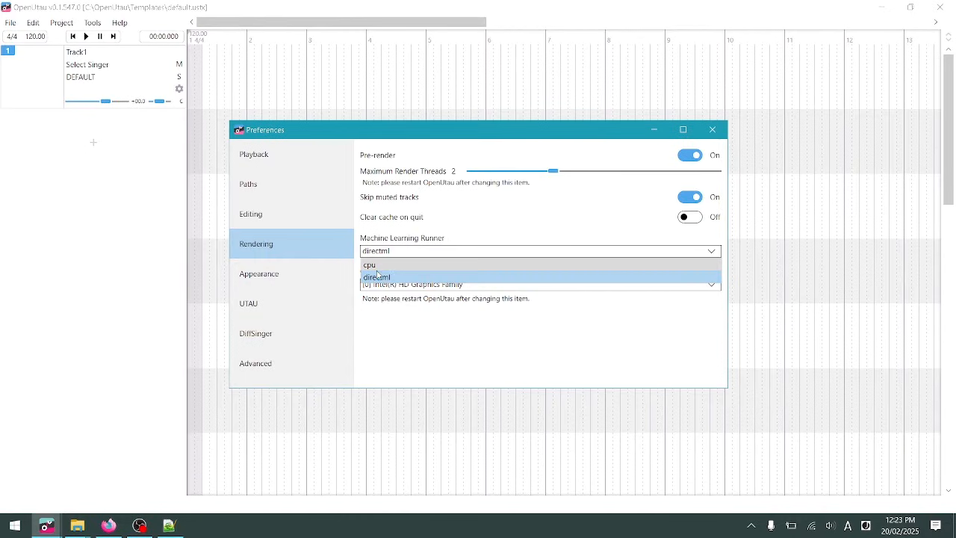
{"action": "left_click", "coordinate": [398, 251]}
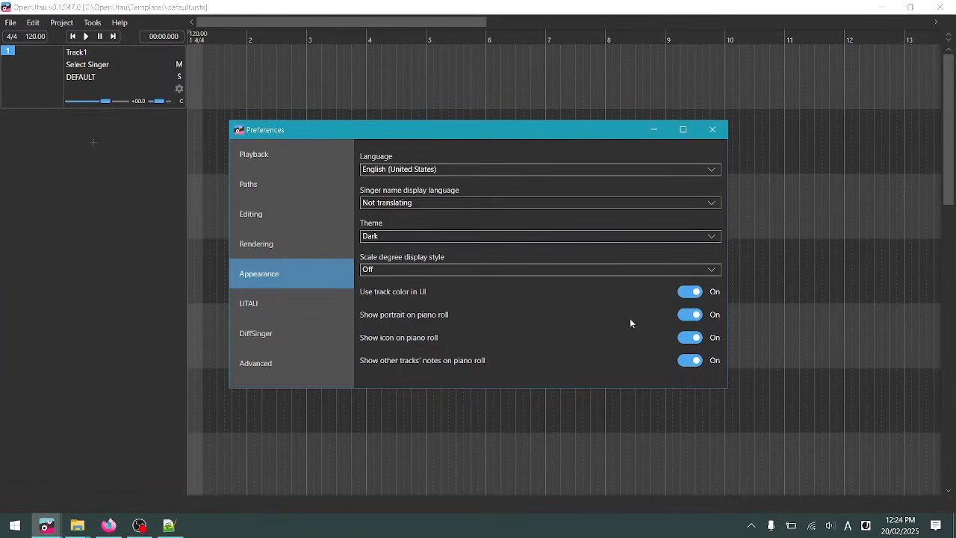
Toggle the portrait display on the piano roll, set the default renderer for classic voicebanks to Classic, and close the preferences.
{"action": "left_click", "coordinate": [690, 317]}
{"action": "left_click", "coordinate": [333, 316]}
{"action": "left_click", "coordinate": [410, 171]}
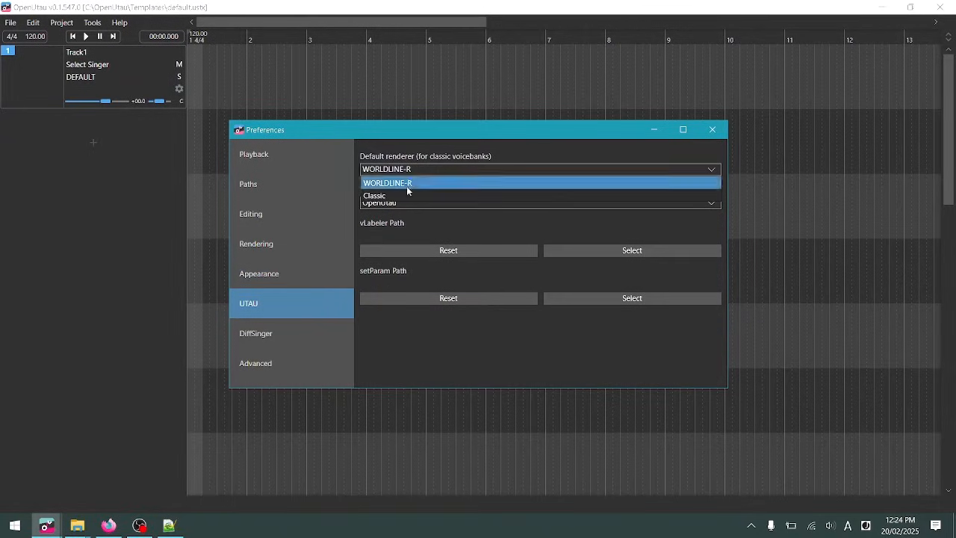
{"action": "left_click", "coordinate": [402, 196]}
{"action": "left_click", "coordinate": [401, 202]}
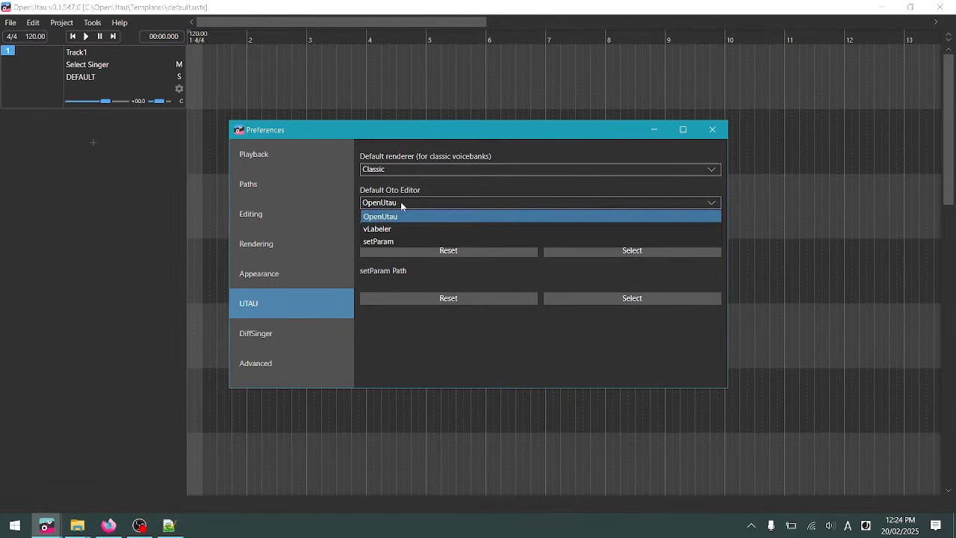
{"action": "left_click", "coordinate": [535, 289]}
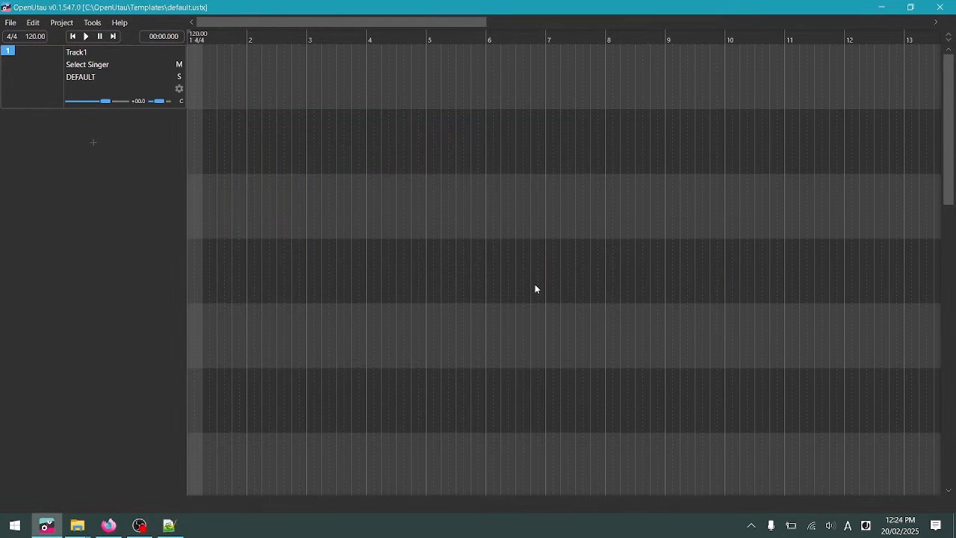
Open the Fuwa Mario + Maria link from tutorial.txt in the browser and go to the Fuwa Maria voicebank page.
{"action": "left_click", "coordinate": [169, 525]}
{"action": "left_click_drag", "start_coordinate": [65, 123], "coordinate": [159, 125]}
{"action": "left_click", "coordinate": [181, 130]}
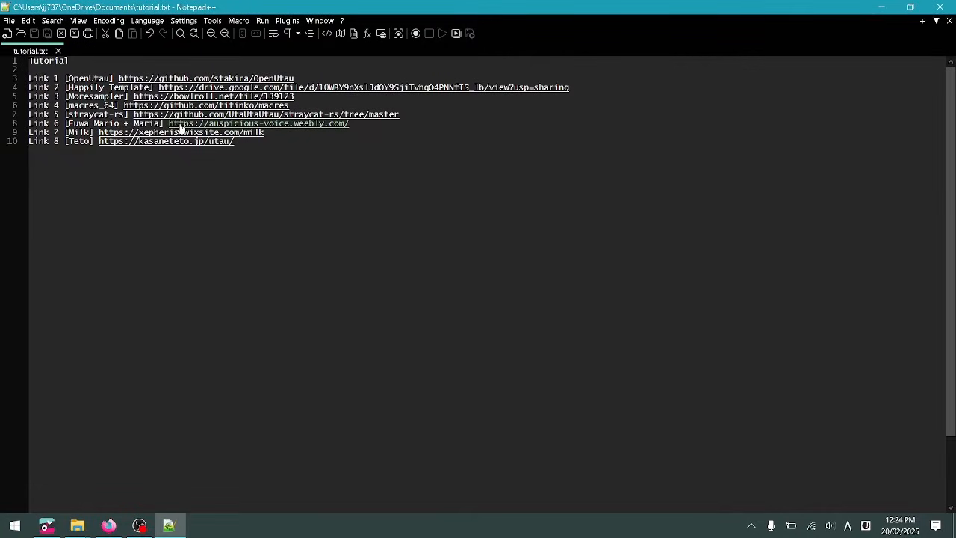
{"action": "left_click", "coordinate": [181, 130]}
{"action": "left_click", "coordinate": [157, 14]}
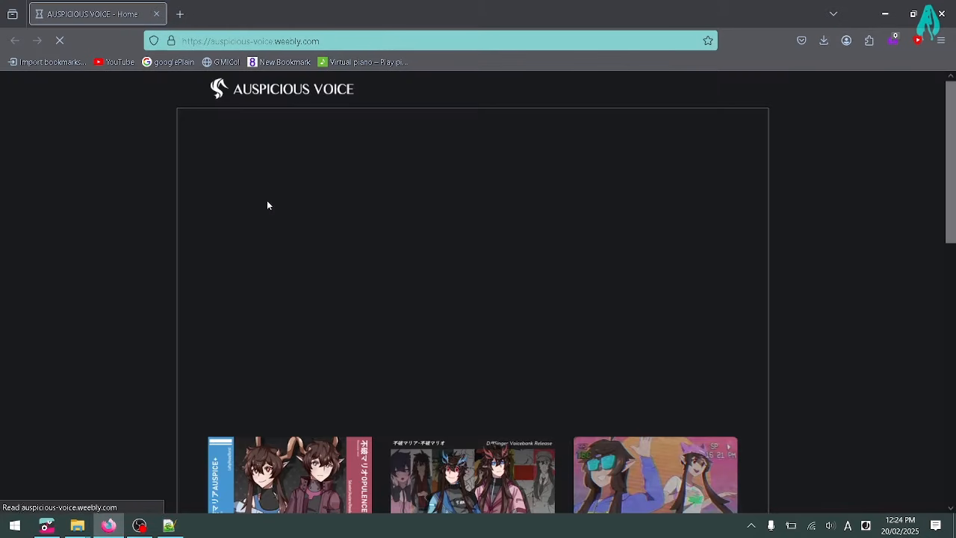
{"action": "mouse_move", "coordinate": [510, 90]}
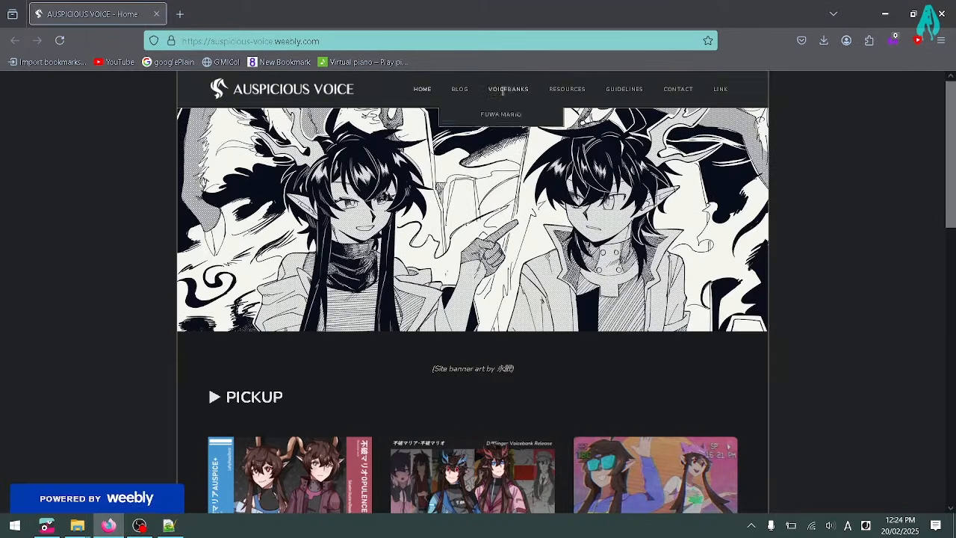
{"action": "left_click", "coordinate": [501, 120]}
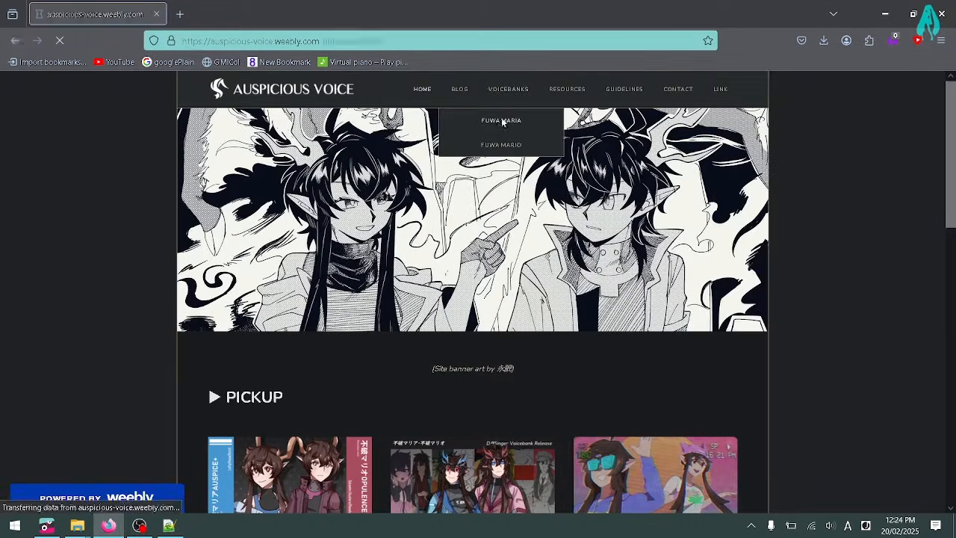
Find the AUSPICE+ voicebank section on the Fuwa Maria page and read its name and feature description.
{"action": "scroll", "coordinate": [493, 234], "scroll_direction": "down", "scroll_amount": 10}
{"action": "scroll", "coordinate": [593, 218], "scroll_direction": "down", "scroll_amount": 10}
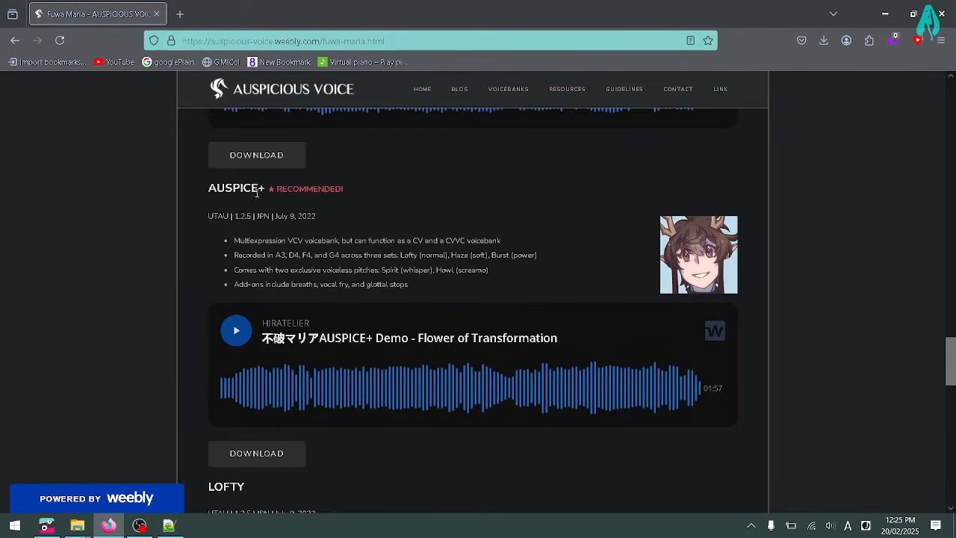
{"action": "left_click_drag", "start_coordinate": [208, 190], "coordinate": [360, 192]}
{"action": "left_click", "coordinate": [315, 188]}
{"action": "left_click_drag", "start_coordinate": [211, 188], "coordinate": [265, 189]}
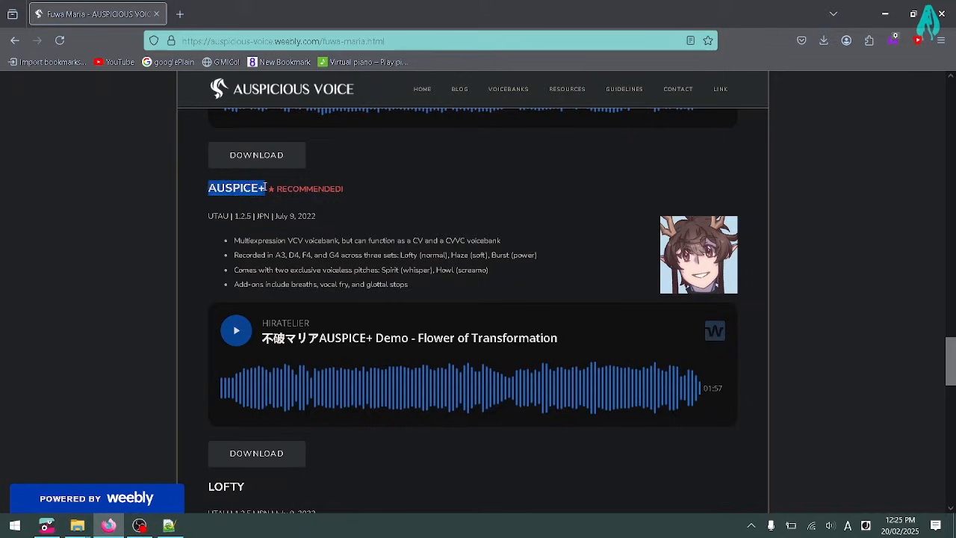
{"action": "left_click", "coordinate": [253, 189]}
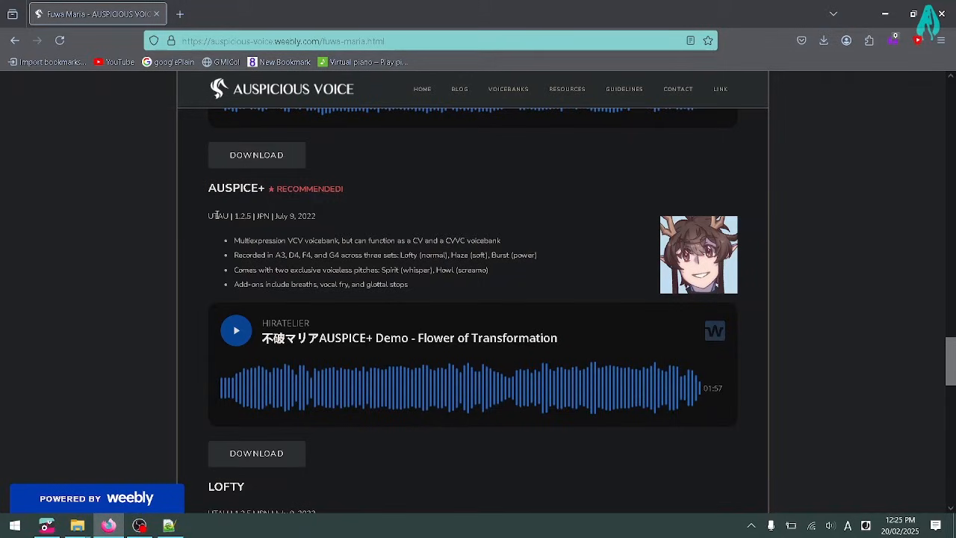
{"action": "left_click_drag", "start_coordinate": [232, 241], "coordinate": [284, 241]}
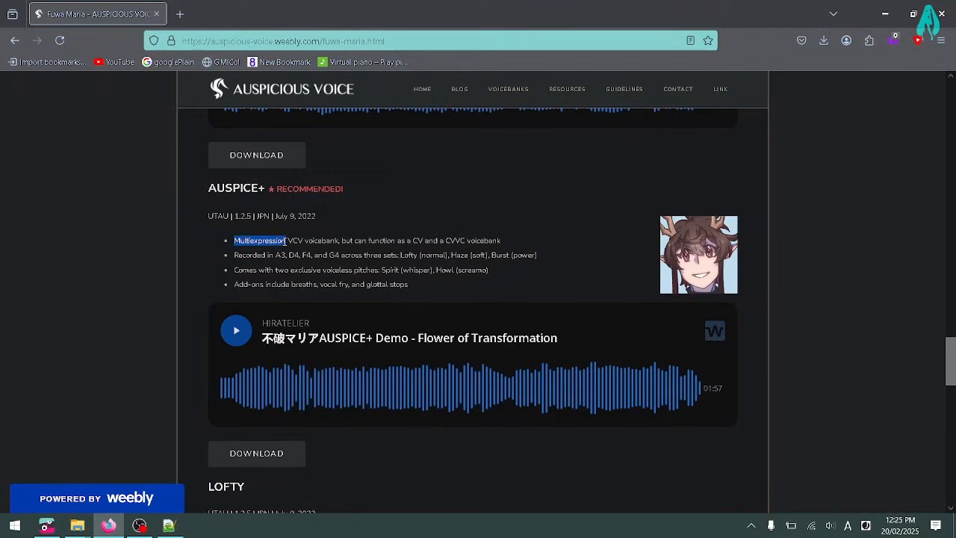
{"action": "left_click", "coordinate": [292, 240]}
Download the Fuwa Maria AUSPICE+ voicebank archive from Google Drive, accepting the download despite the missing virus scan.
{"action": "left_click", "coordinate": [253, 455]}
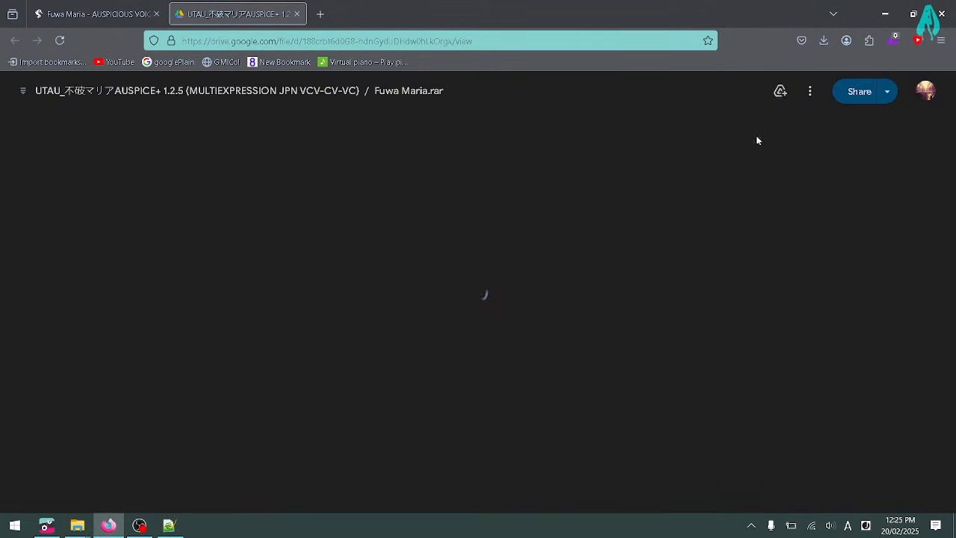
{"action": "left_click", "coordinate": [781, 94]}
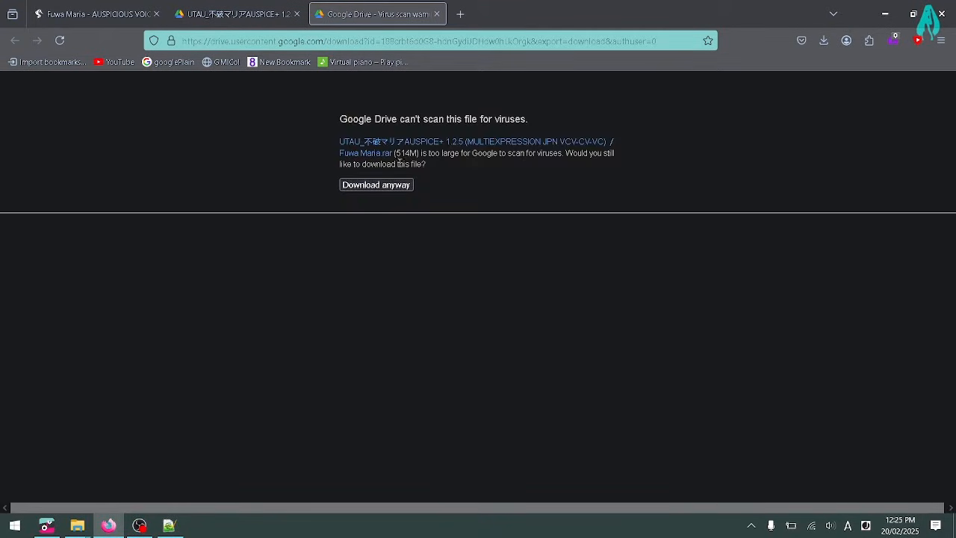
{"action": "left_click_drag", "start_coordinate": [401, 155], "coordinate": [417, 153]}
{"action": "left_click", "coordinate": [390, 185]}
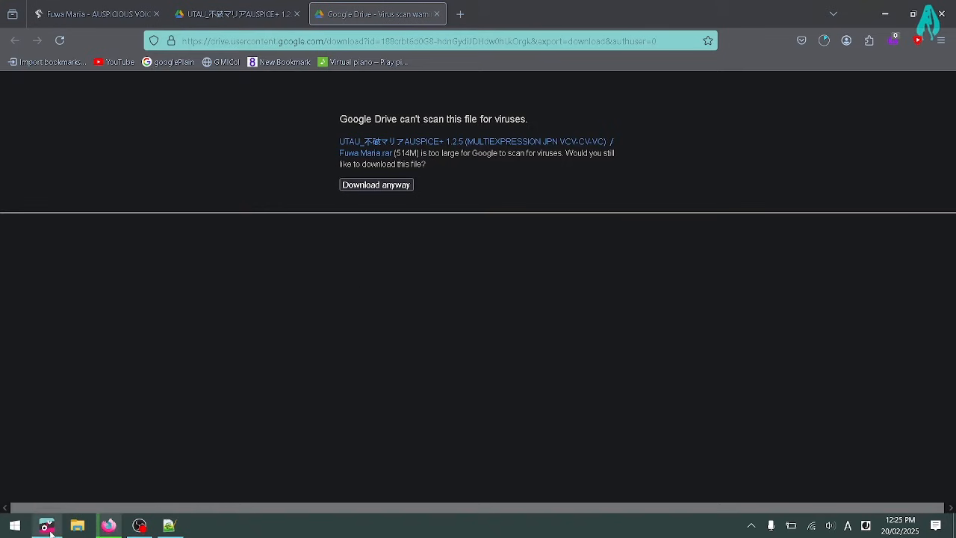
Switch to OpenUtau and reduce its maximized window to a smaller floating one.
{"action": "left_click", "coordinate": [47, 527]}
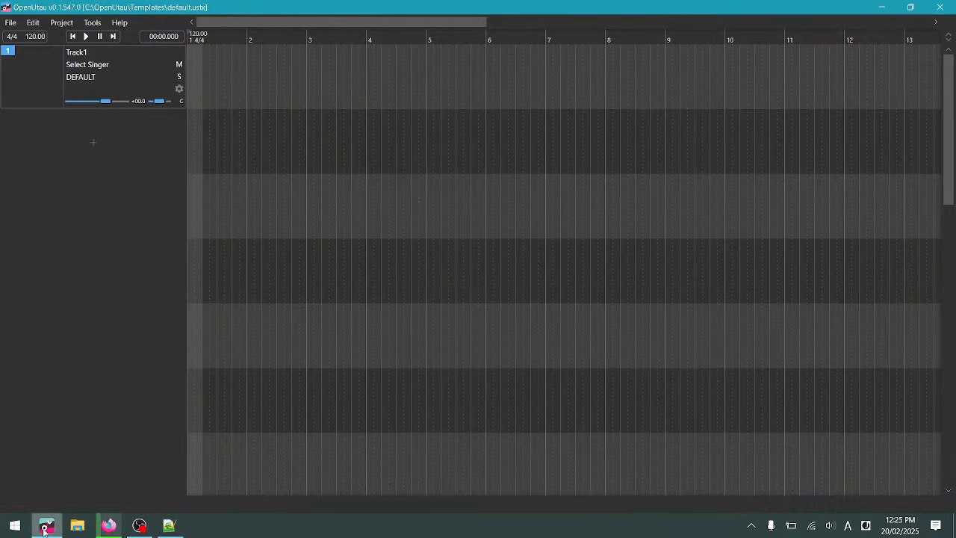
{"action": "left_click", "coordinate": [911, 7]}
{"action": "right_click", "coordinate": [55, 530]}
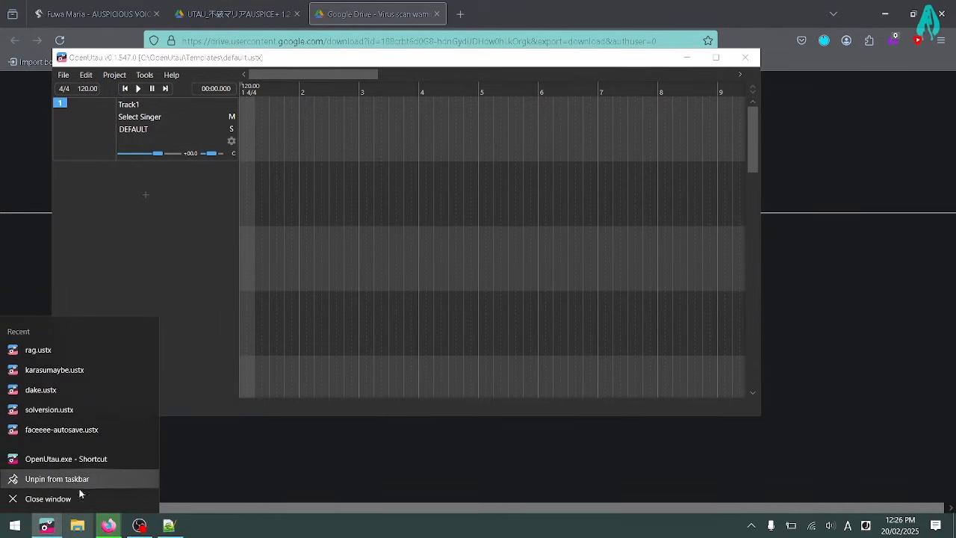
{"action": "left_click_drag", "start_coordinate": [237, 63], "coordinate": [260, 65]}
Locate the downloaded Fuwa Maria archive in Downloads and transfer it into the Singers folder of OpenUtau.
{"action": "left_click", "coordinate": [824, 41]}
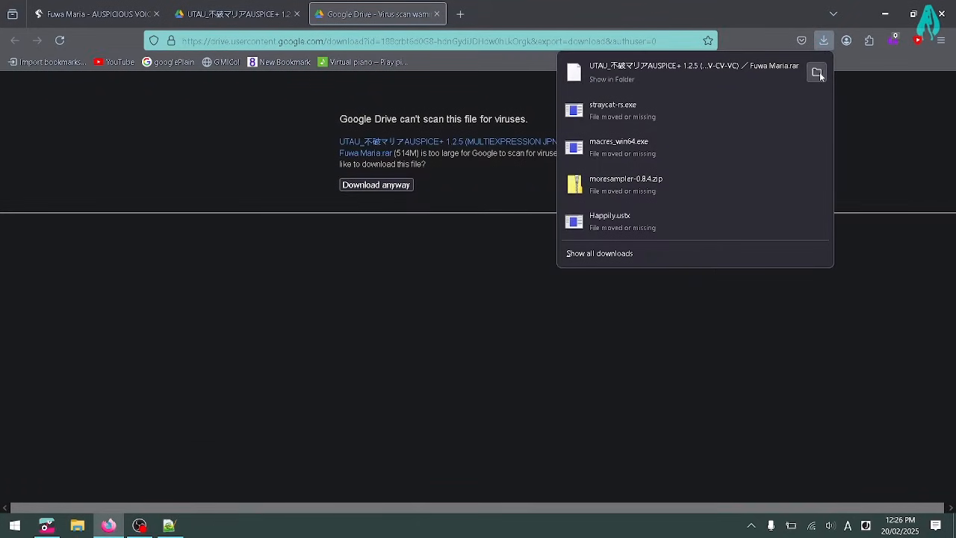
{"action": "left_click", "coordinate": [818, 72]}
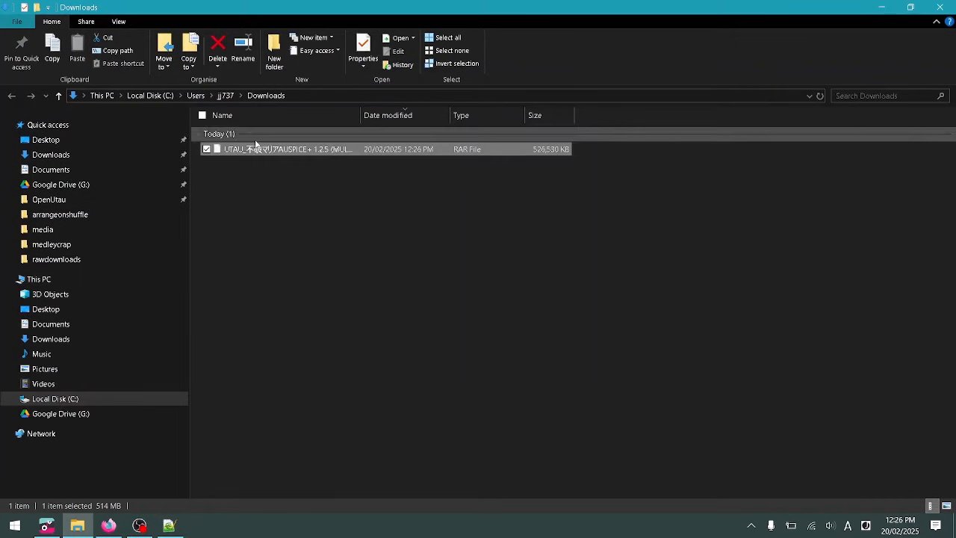
{"action": "right_click", "coordinate": [263, 149]}
{"action": "left_click", "coordinate": [117, 279]}
{"action": "left_click", "coordinate": [44, 202]}
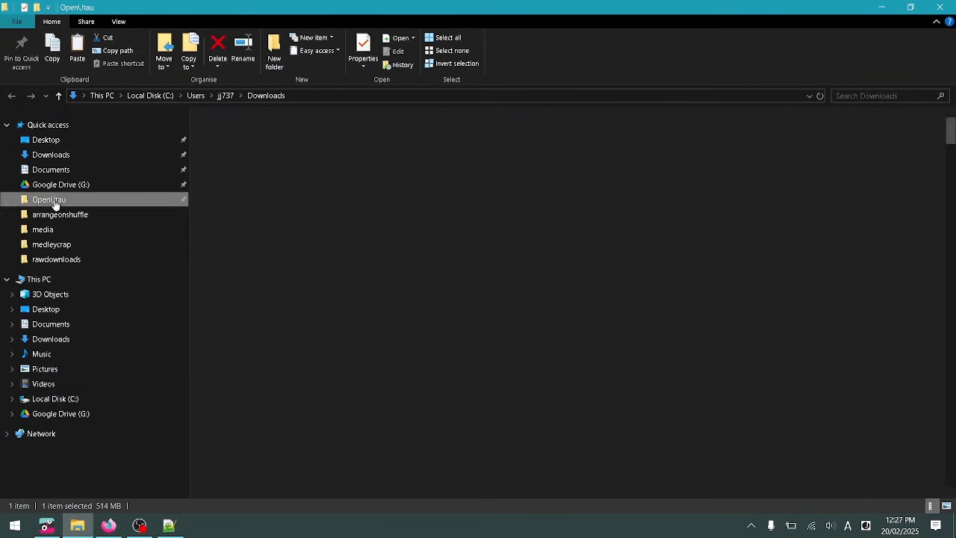
{"action": "double_click", "coordinate": [255, 188]}
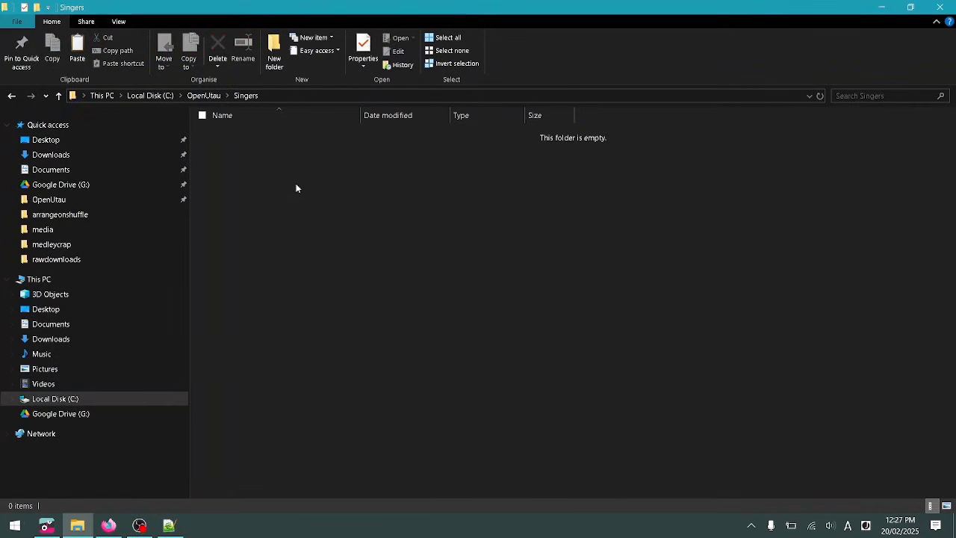
{"action": "key", "text": "ctrl+v"}
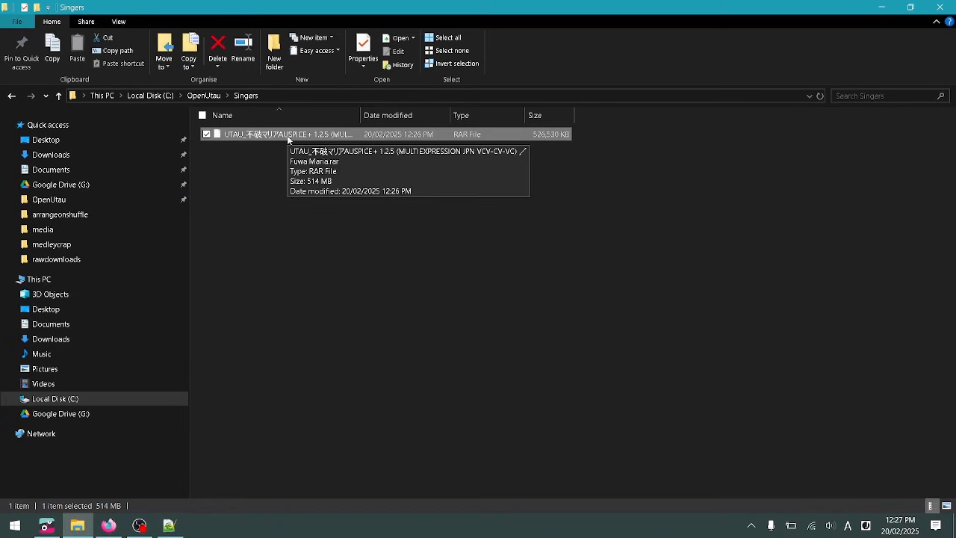
Try to install the Fuwa Maria archive by dropping it from the Singers folder onto the OpenUtau window.
{"action": "left_click", "coordinate": [46, 525]}
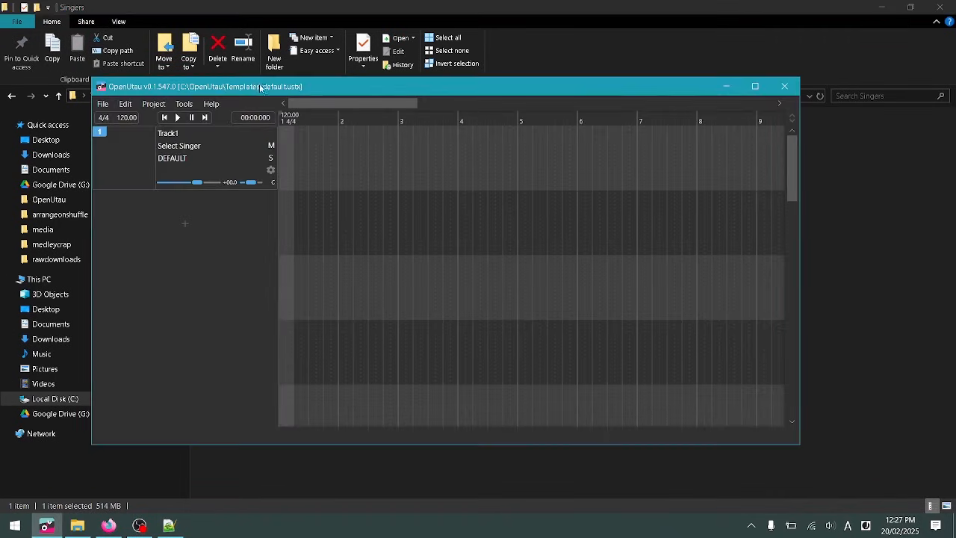
{"action": "left_click_drag", "start_coordinate": [261, 87], "coordinate": [424, 93]}
{"action": "left_click_drag", "start_coordinate": [236, 137], "coordinate": [346, 270]}
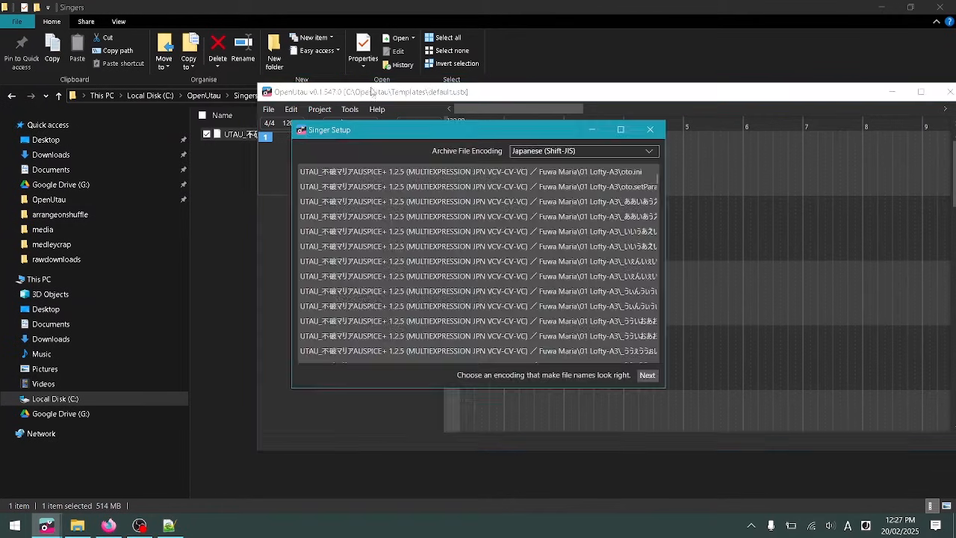
Extract the Fuwa Maria RAR archive inside the Singers folder.
{"action": "left_click", "coordinate": [280, 133]}
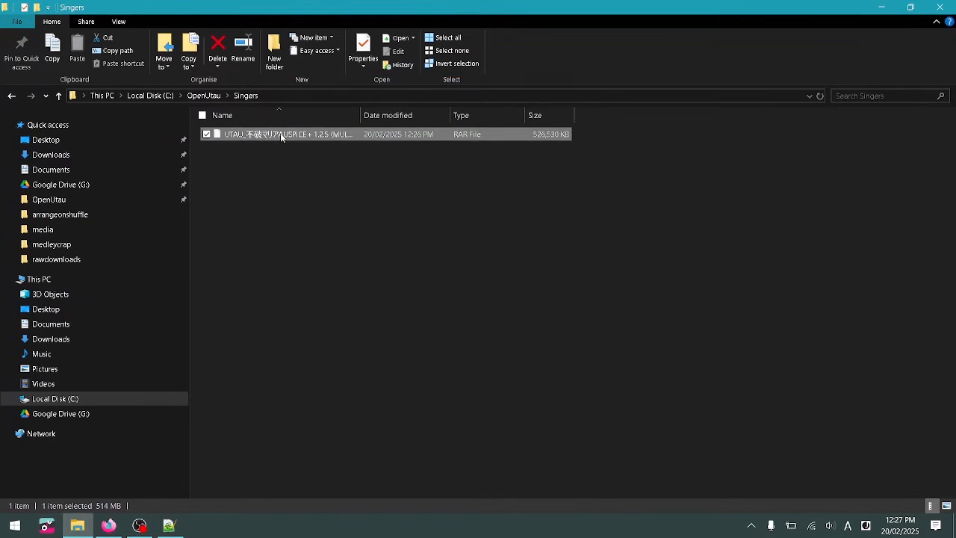
{"action": "right_click", "coordinate": [281, 134]}
{"action": "mouse_move", "coordinate": [269, 156]}
{"action": "left_click", "coordinate": [295, 201]}
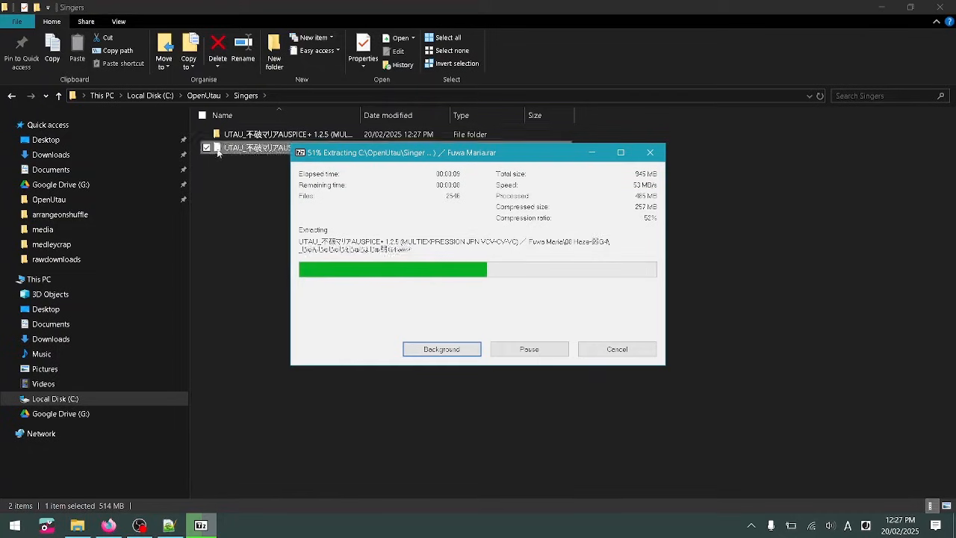
Open the extracted Fuwa Maria folder and check its voice subfolders and the character.yaml file.
{"action": "double_click", "coordinate": [260, 138]}
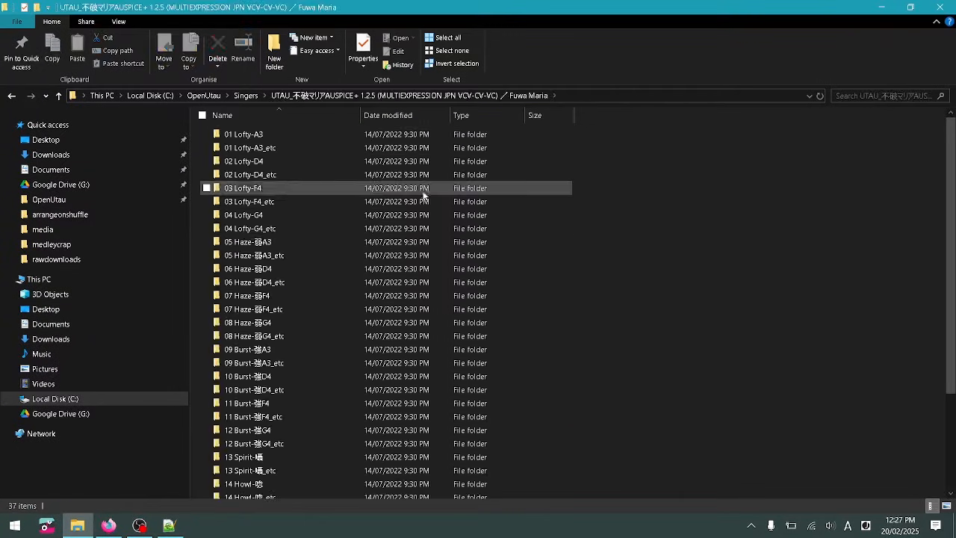
{"action": "scroll", "coordinate": [386, 209], "scroll_direction": "down", "scroll_amount": 3}
{"action": "scroll", "coordinate": [386, 210], "scroll_direction": "down", "scroll_amount": 1}
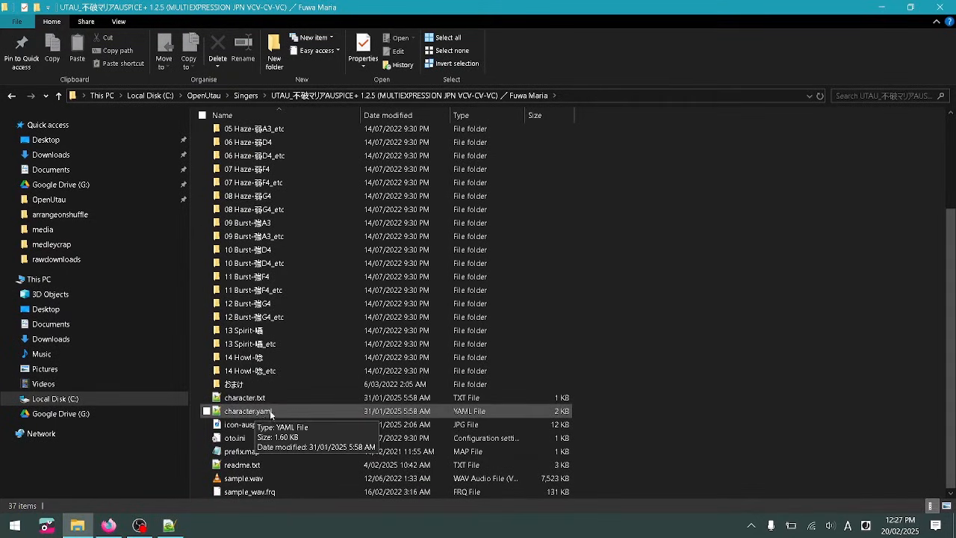
Return to the Singers folder and delete the Fuwa Maria RAR archive, keeping the extracted folder.
{"action": "left_click", "coordinate": [47, 526]}
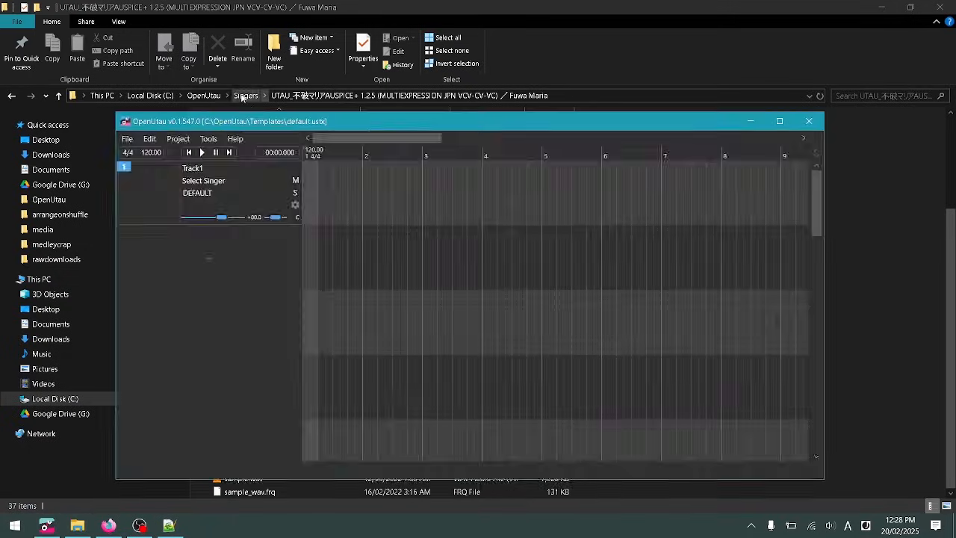
{"action": "left_click", "coordinate": [246, 95]}
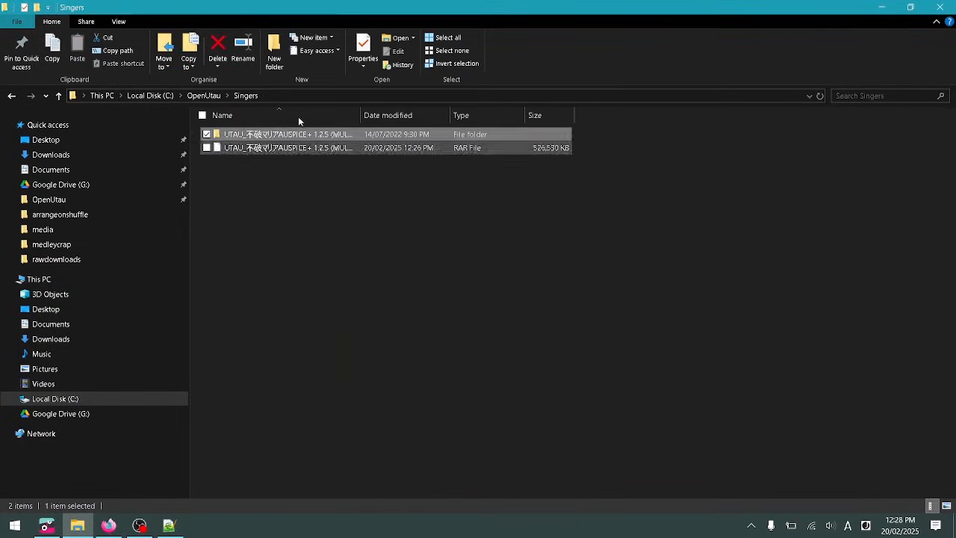
{"action": "left_click", "coordinate": [274, 148]}
{"action": "key", "text": "Delete"}
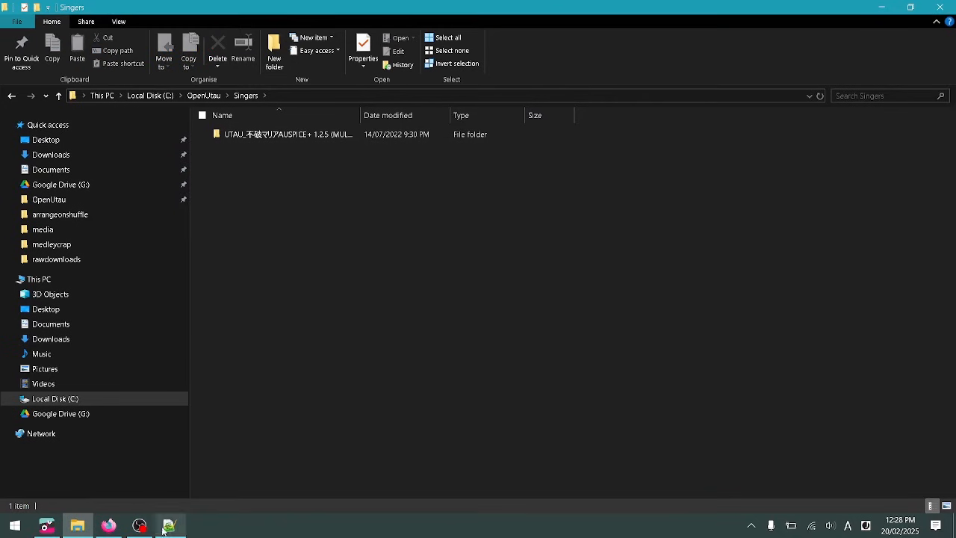
Switch to OpenUtau and assign the classic singer 不破マリアAUSPICE+ to Track1.
{"action": "left_click", "coordinate": [47, 526]}
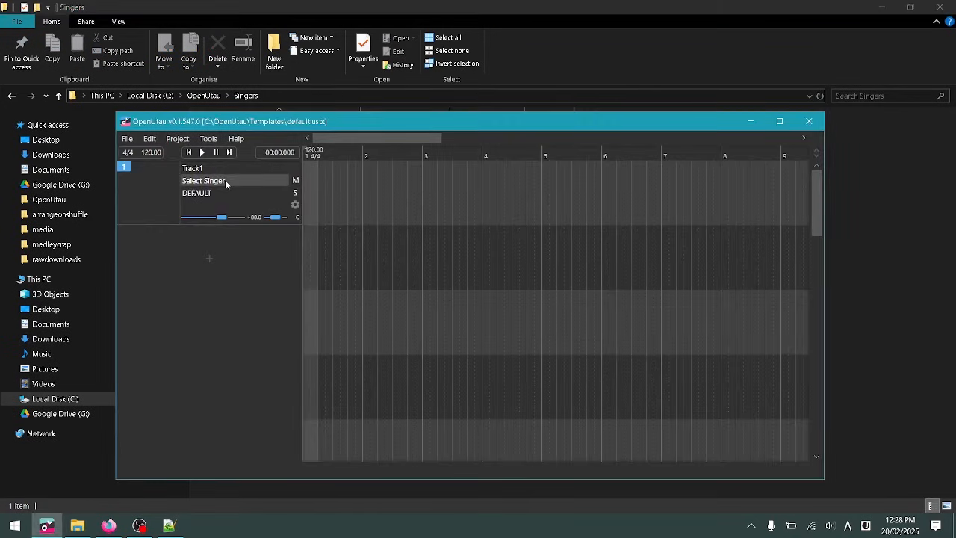
{"action": "left_click", "coordinate": [224, 182]}
{"action": "mouse_move", "coordinate": [239, 209]}
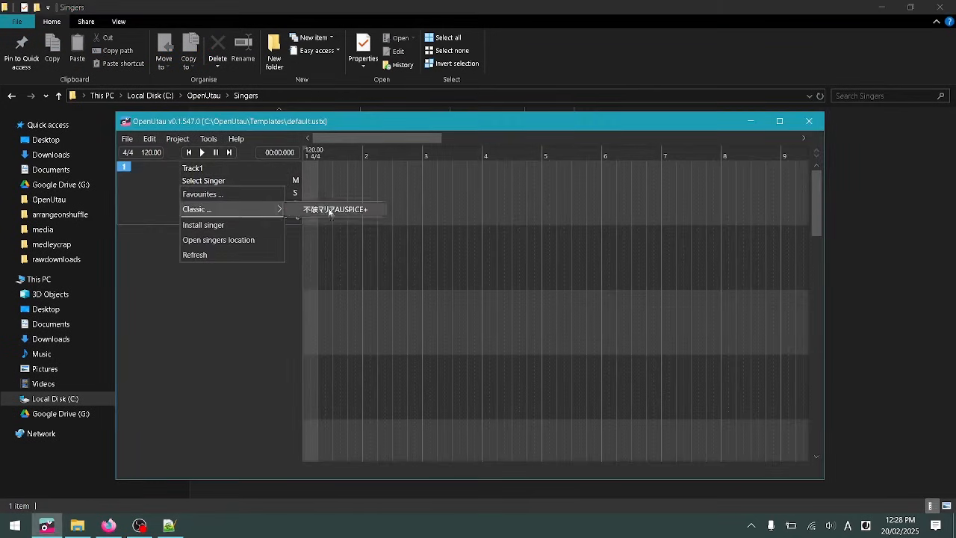
{"action": "left_click", "coordinate": [335, 211]}
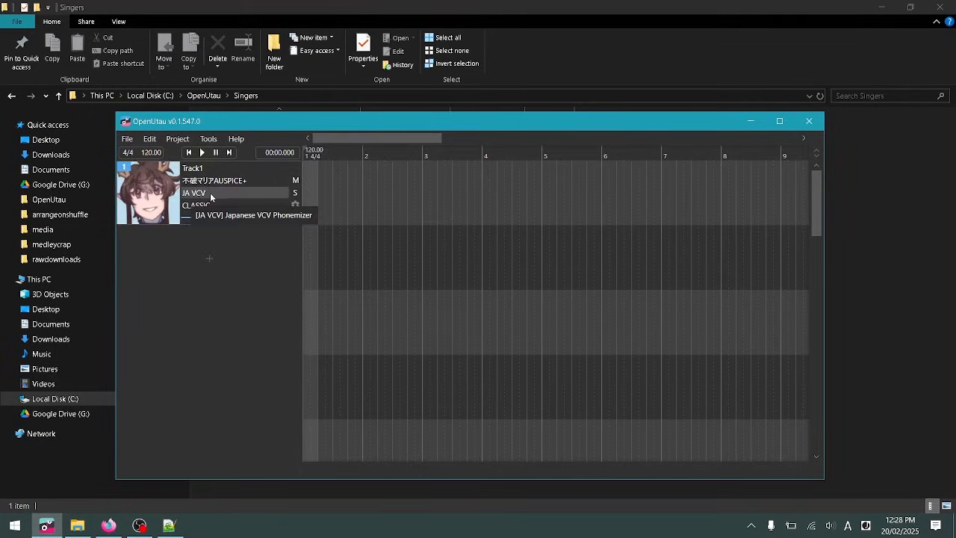
Set Track1's phonemizer to the Japanese presamp Phonemizer (JA VCV & CVVC).
{"action": "mouse_move", "coordinate": [222, 212]}
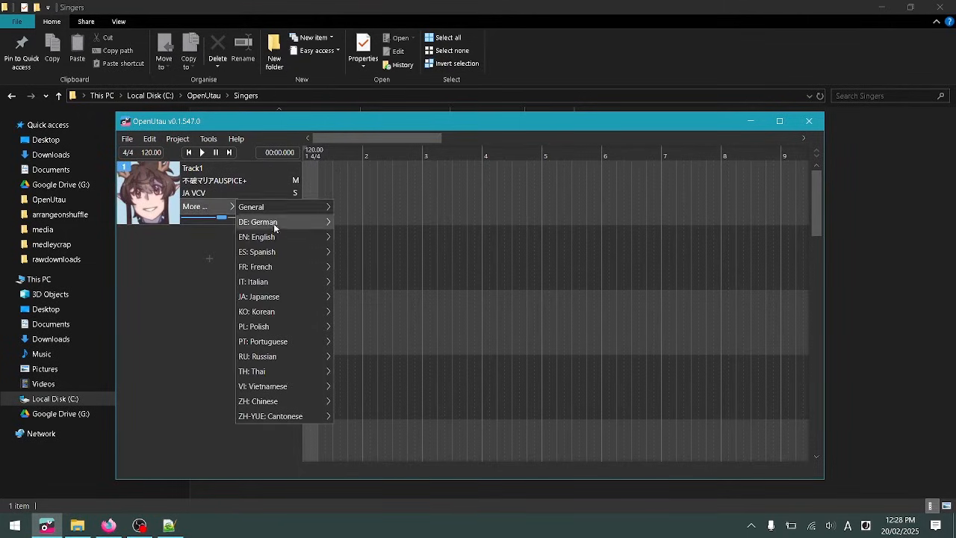
{"action": "mouse_move", "coordinate": [287, 297]}
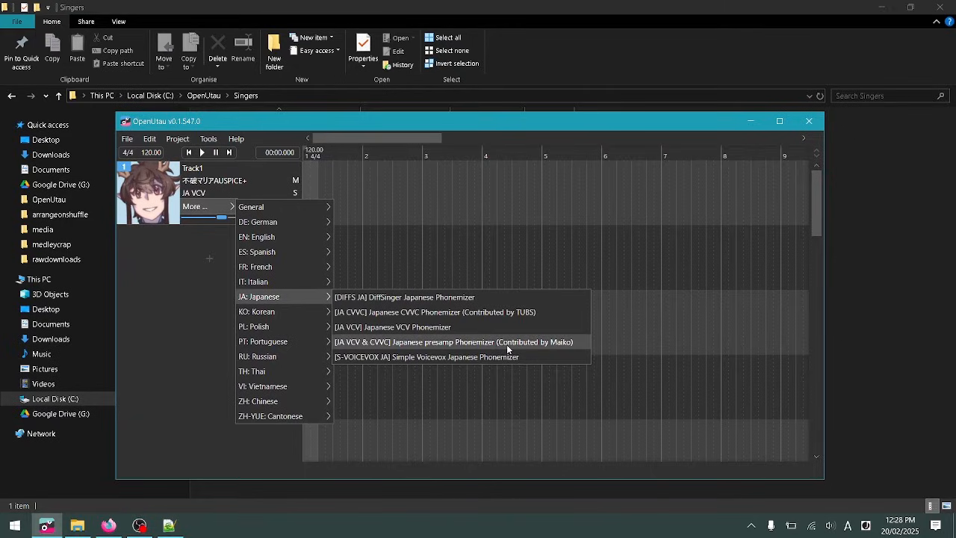
{"action": "left_click", "coordinate": [461, 342]}
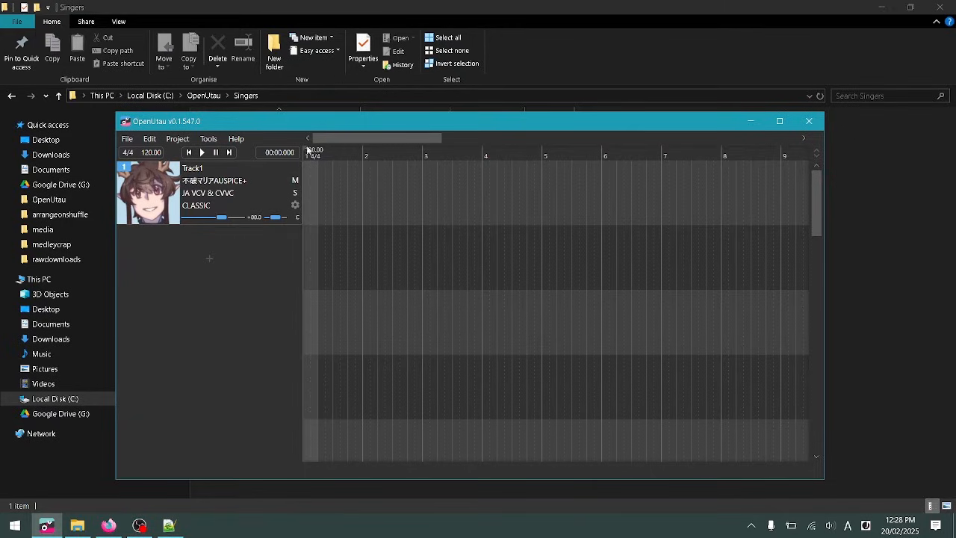
Maximize OpenUtau, choose a resampler in Track1's track settings, and accept the settings.
{"action": "left_click", "coordinate": [779, 120]}
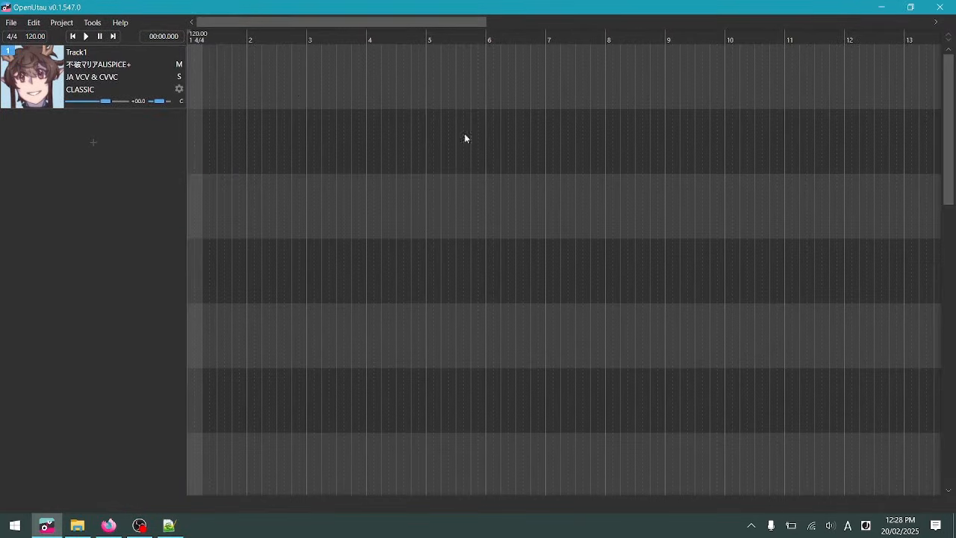
{"action": "left_click", "coordinate": [180, 90]}
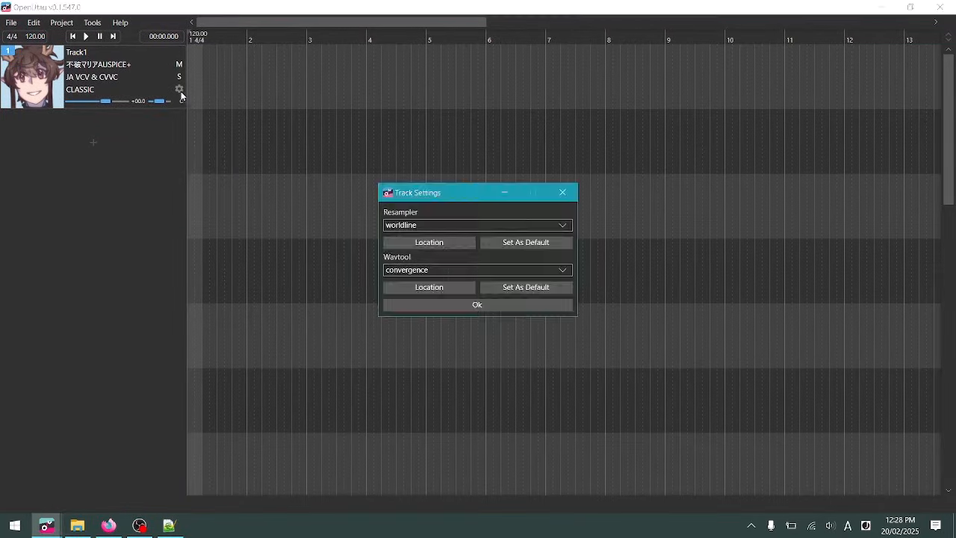
{"action": "left_click", "coordinate": [437, 226]}
{"action": "left_click", "coordinate": [436, 251]}
{"action": "left_click", "coordinate": [487, 306]}
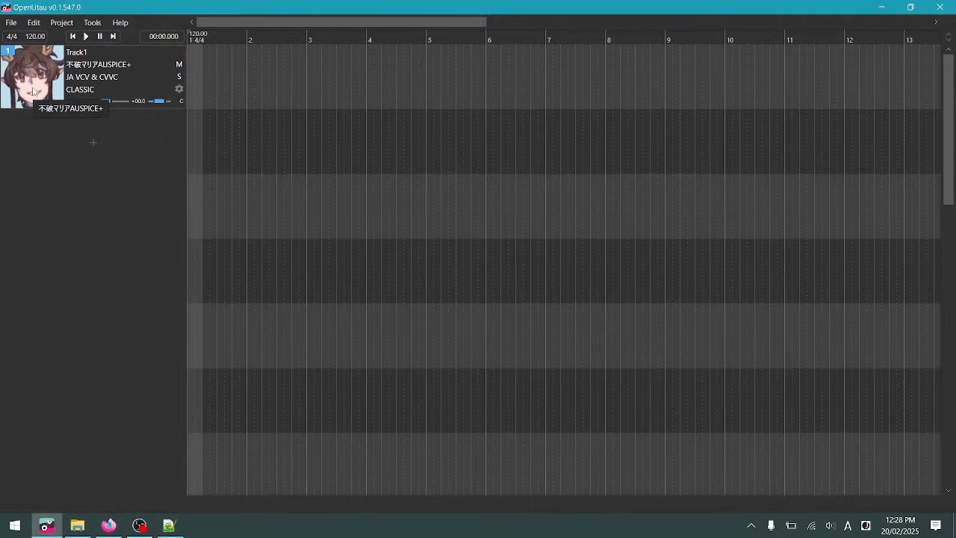
Open the Milk link from tutorial.txt in the browser and go to the site's Voicebanks page.
{"action": "key", "text": "alt+Tab"}
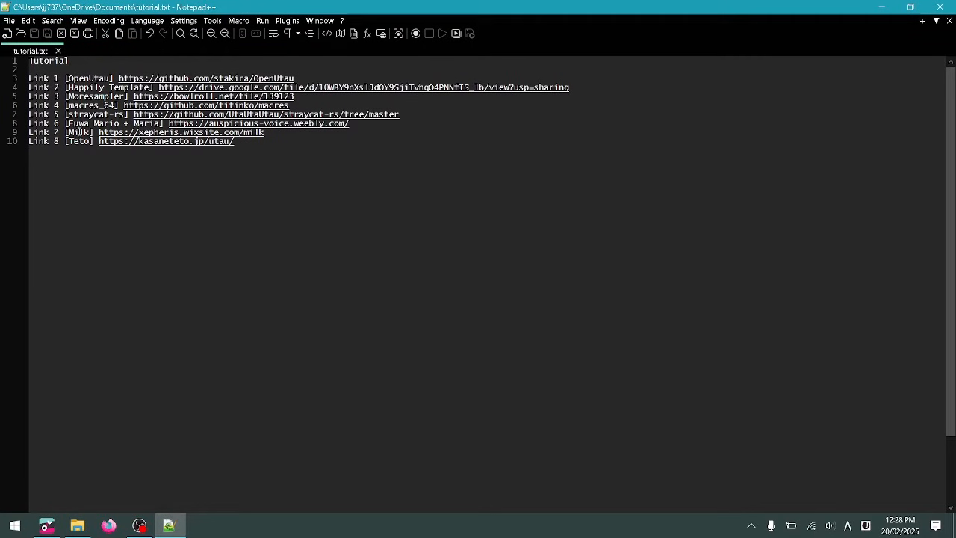
{"action": "double_click", "coordinate": [111, 133]}
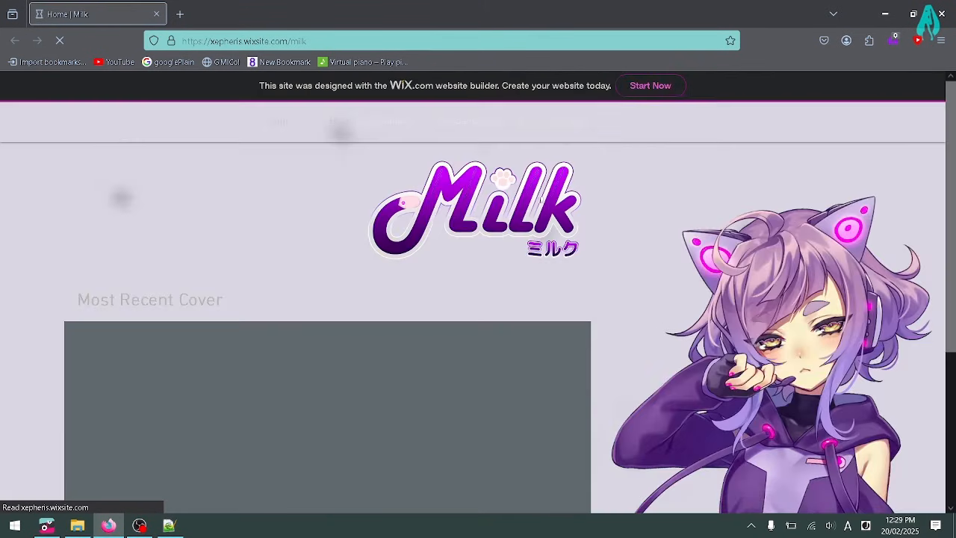
{"action": "left_click", "coordinate": [489, 122]}
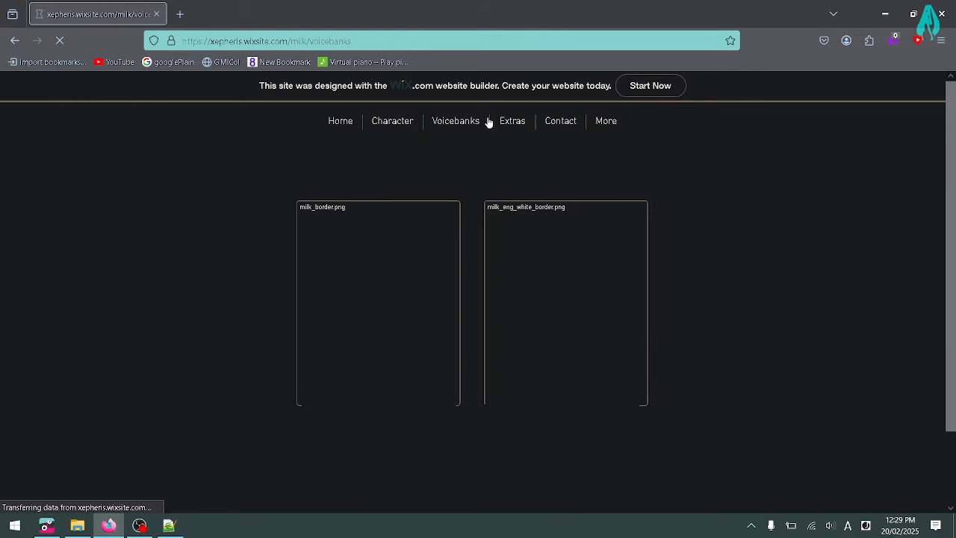
Open the Milk English voicebank page and download Milk - English -.rar.
{"action": "left_click", "coordinate": [556, 290]}
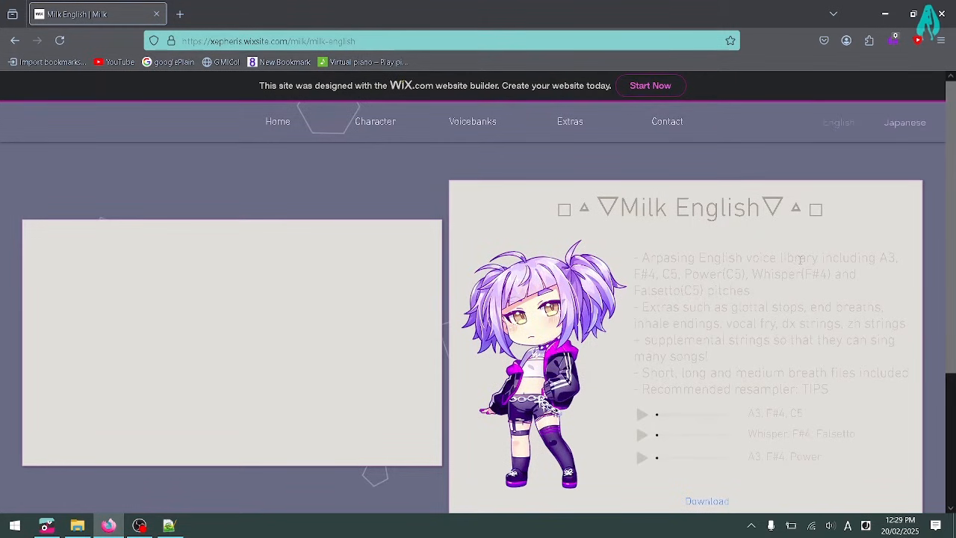
{"action": "scroll", "coordinate": [800, 259], "scroll_direction": "down", "scroll_amount": 1}
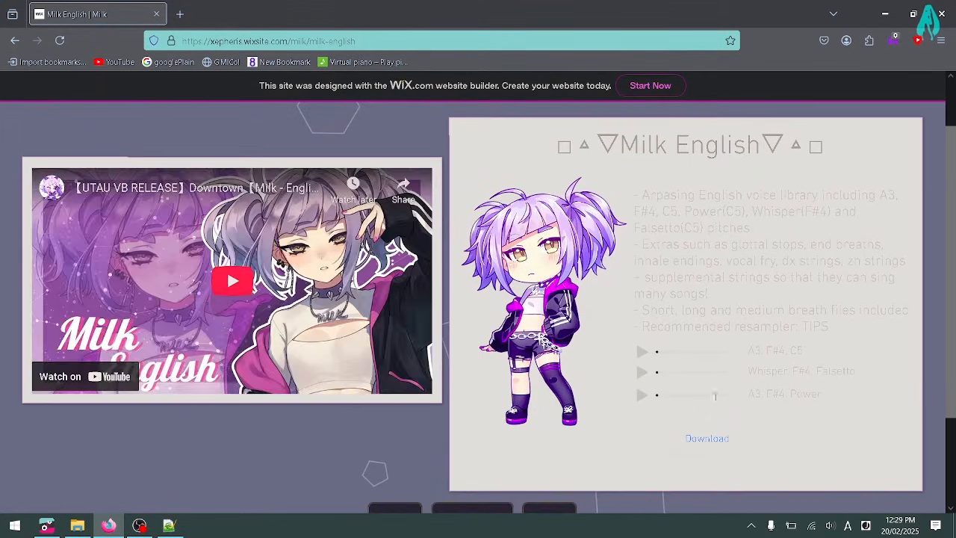
{"action": "left_click", "coordinate": [715, 437]}
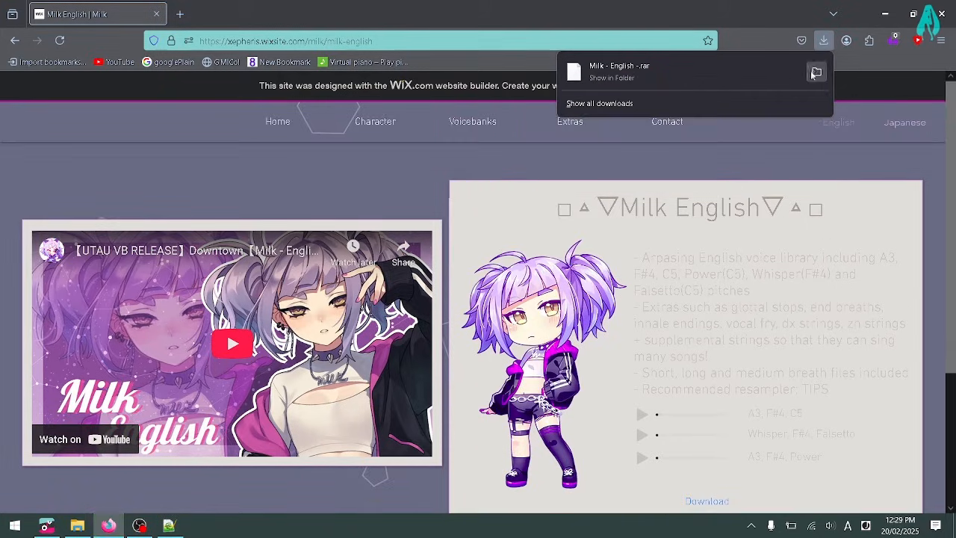
{"action": "left_click", "coordinate": [815, 75]}
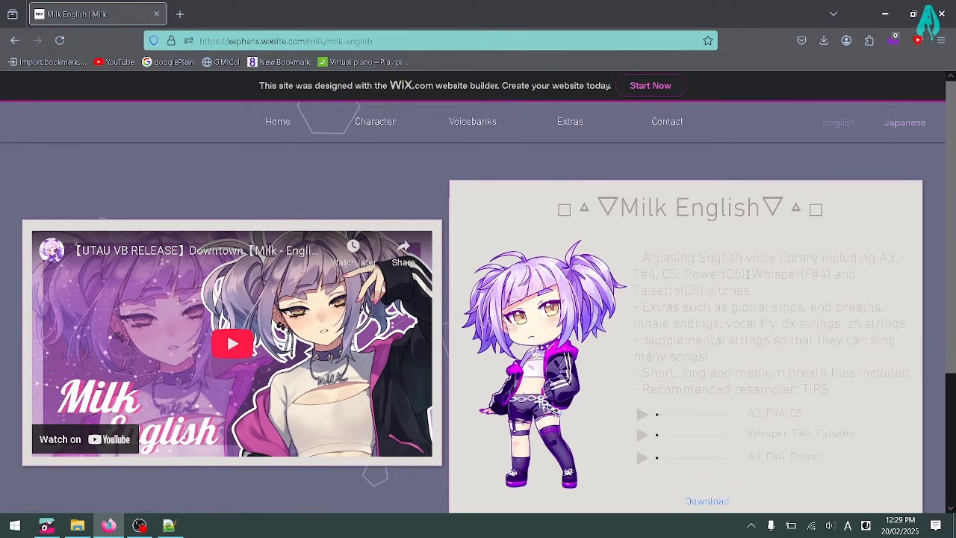
Highlight the words "Arpasing English" in the Milk English description to identify the voicebank type.
{"action": "left_click_drag", "start_coordinate": [642, 259], "coordinate": [743, 258]}
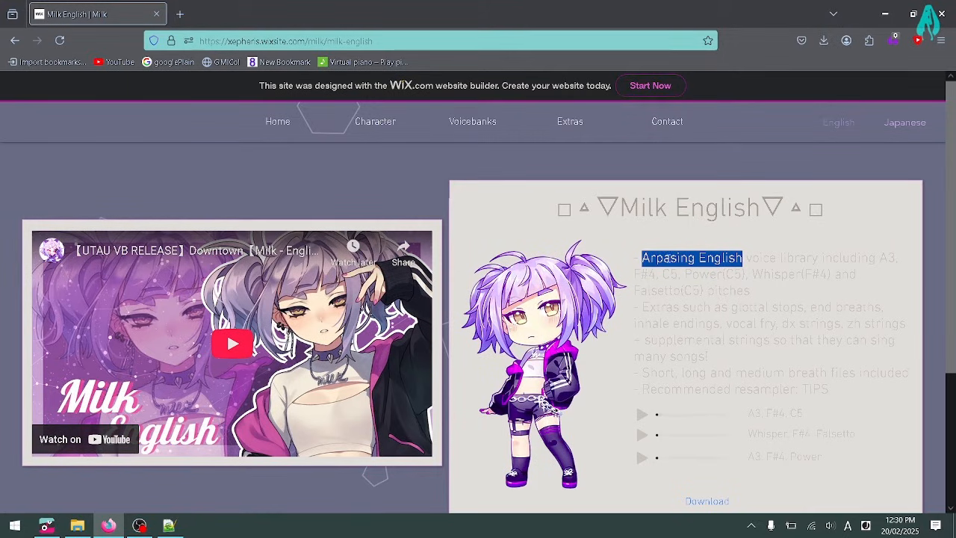
{"action": "left_click_drag", "start_coordinate": [644, 258], "coordinate": [742, 259]}
{"action": "left_click_drag", "start_coordinate": [643, 258], "coordinate": [743, 259]}
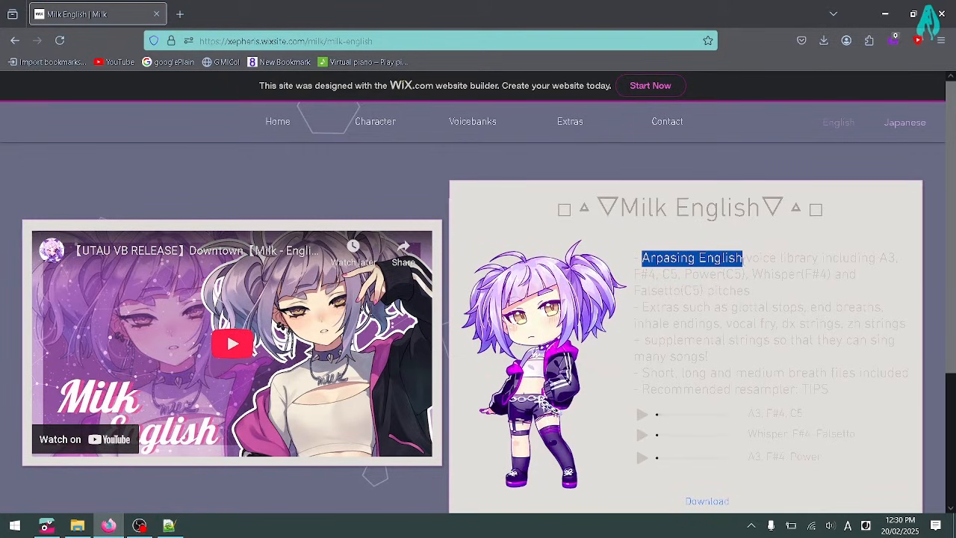
{"action": "left_click", "coordinate": [681, 258]}
Locate the downloaded Milk - English -.rar and move it into OpenUtau's Singers folder.
{"action": "left_click", "coordinate": [824, 40]}
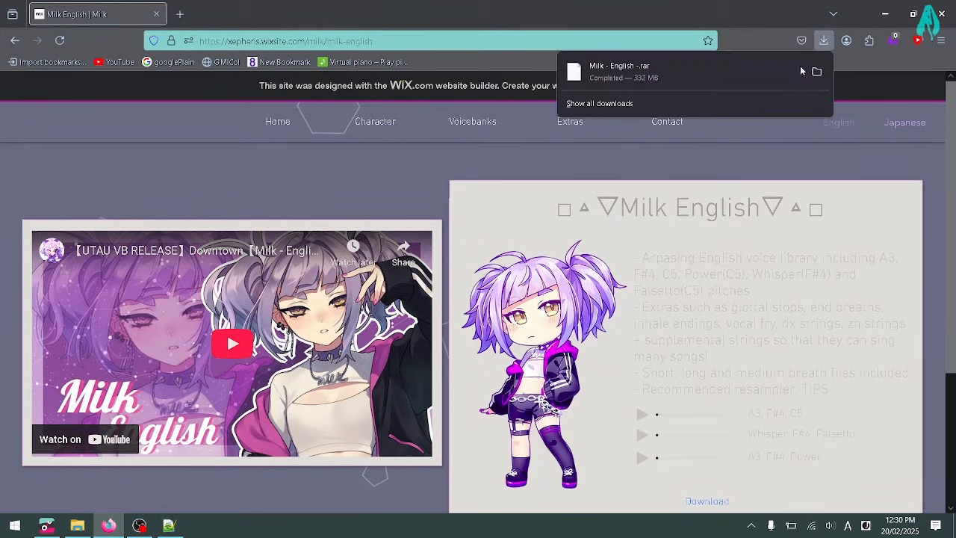
{"action": "left_click", "coordinate": [813, 71]}
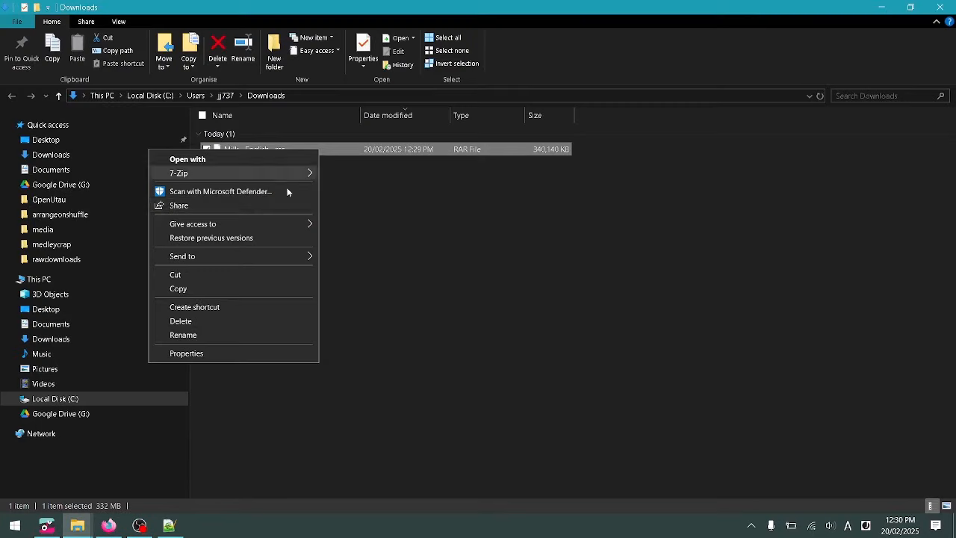
{"action": "left_click", "coordinate": [239, 275]}
{"action": "left_click", "coordinate": [49, 199]}
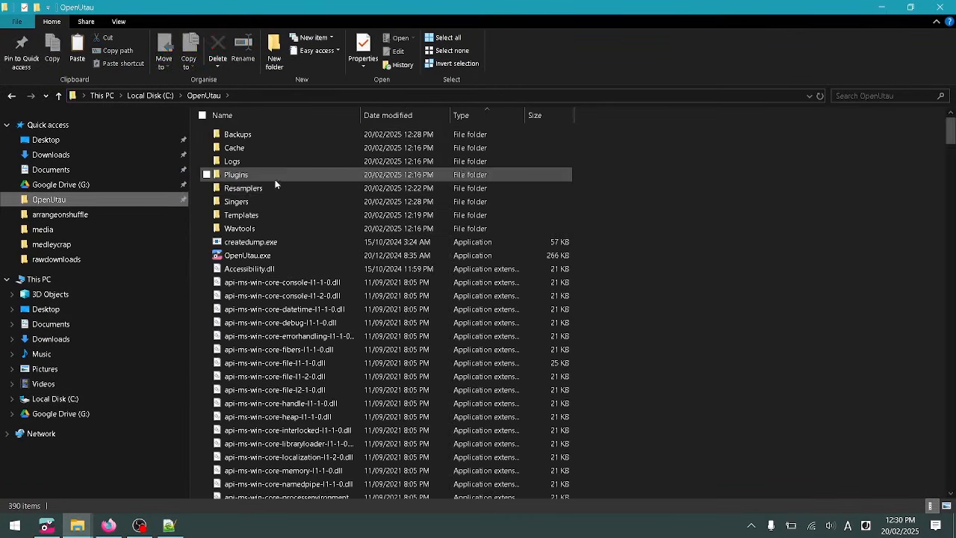
{"action": "double_click", "coordinate": [305, 202]}
{"action": "key", "text": "ctrl+v"}
Extract the Milk - English -.rar archive inside the Singers folder with 7-Zip.
{"action": "right_click", "coordinate": [305, 152]}
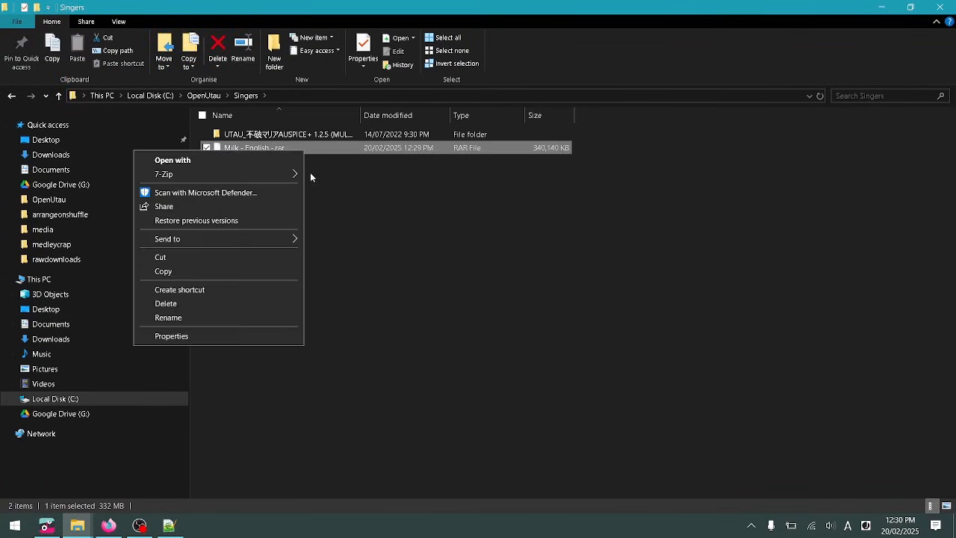
{"action": "mouse_move", "coordinate": [161, 172]}
{"action": "left_click", "coordinate": [333, 218]}
Switch to OpenUtau, refresh the singers in the Singers window, and check the list for Milk.
{"action": "left_click", "coordinate": [47, 525]}
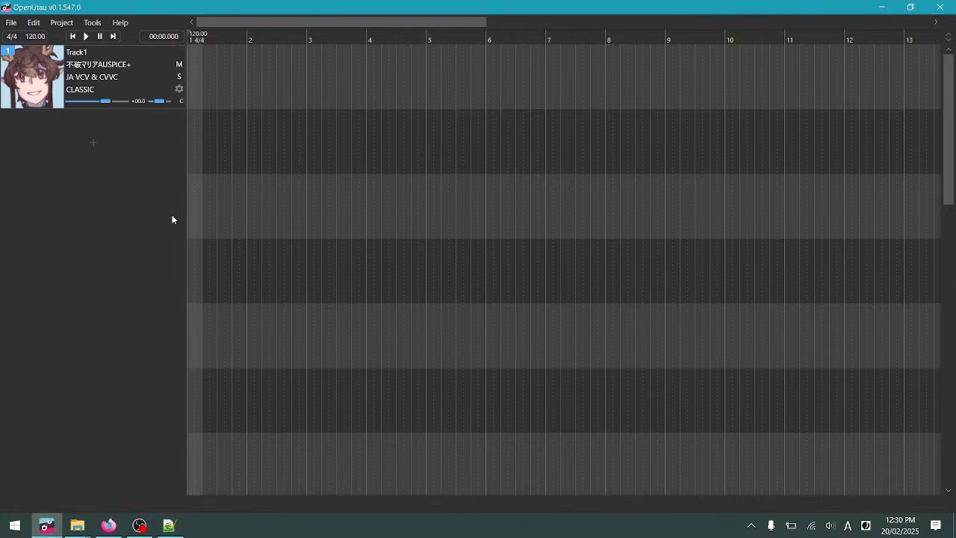
{"action": "left_click", "coordinate": [95, 23]}
{"action": "left_click", "coordinate": [109, 113]}
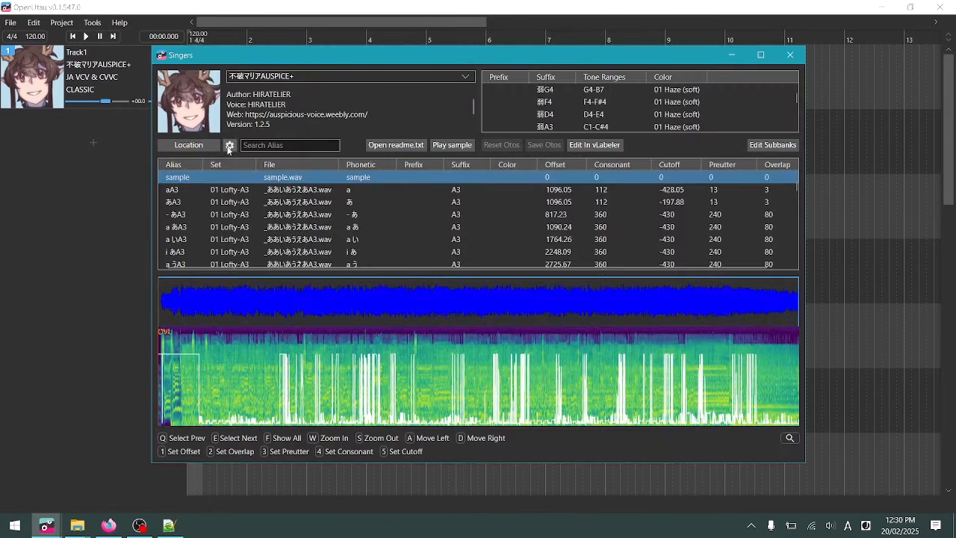
{"action": "left_click", "coordinate": [229, 145]}
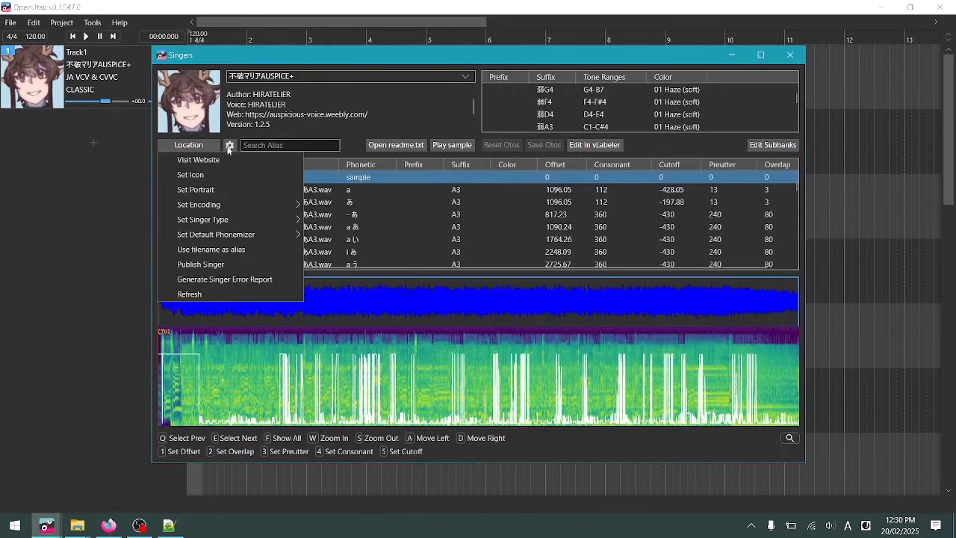
{"action": "left_click", "coordinate": [220, 295]}
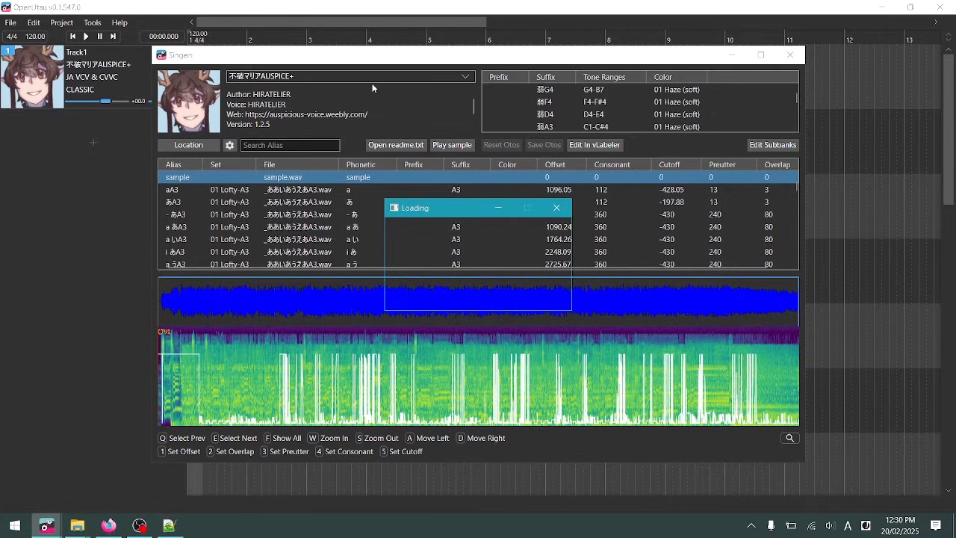
{"action": "left_click", "coordinate": [400, 76]}
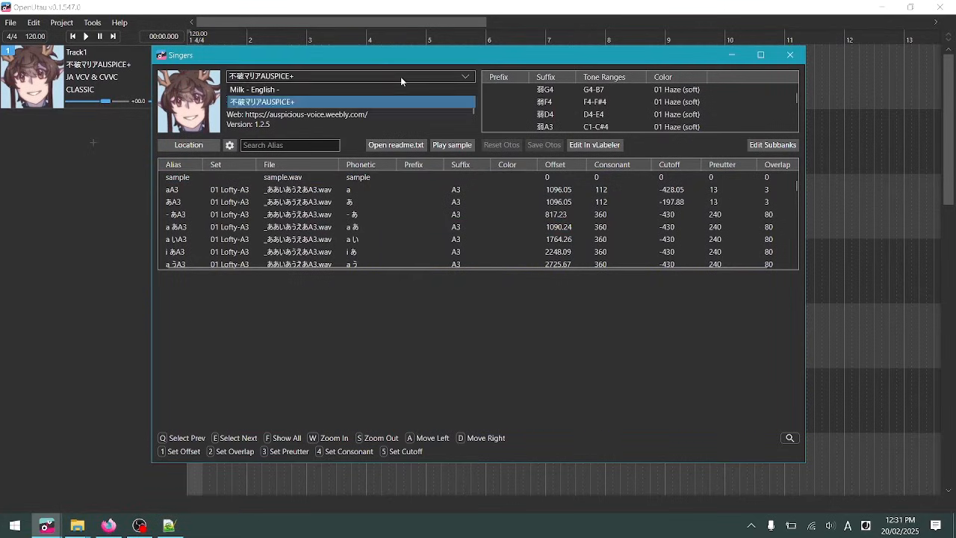
Assign the classic singer Milk - English - to Track1.
{"action": "left_click", "coordinate": [131, 63]}
{"action": "mouse_move", "coordinate": [135, 110]}
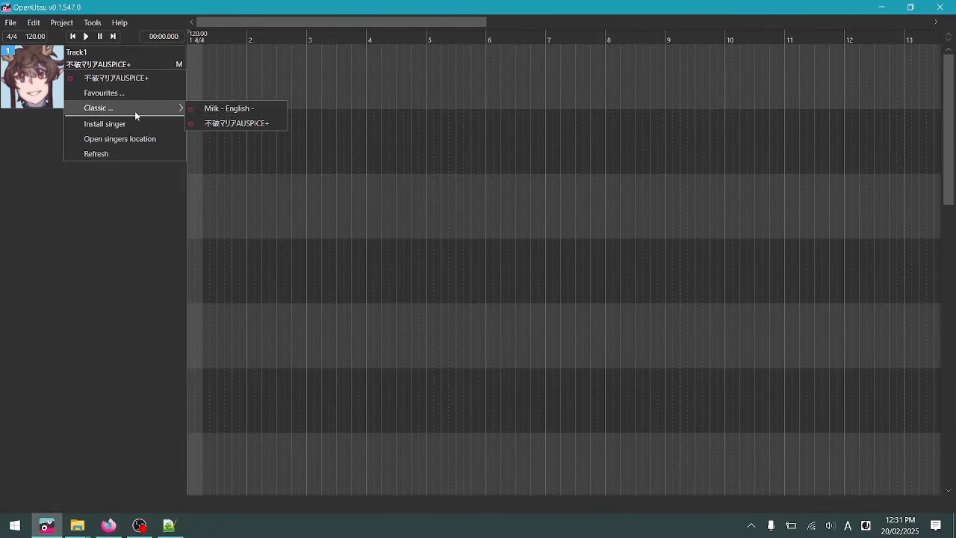
{"action": "left_click", "coordinate": [228, 110]}
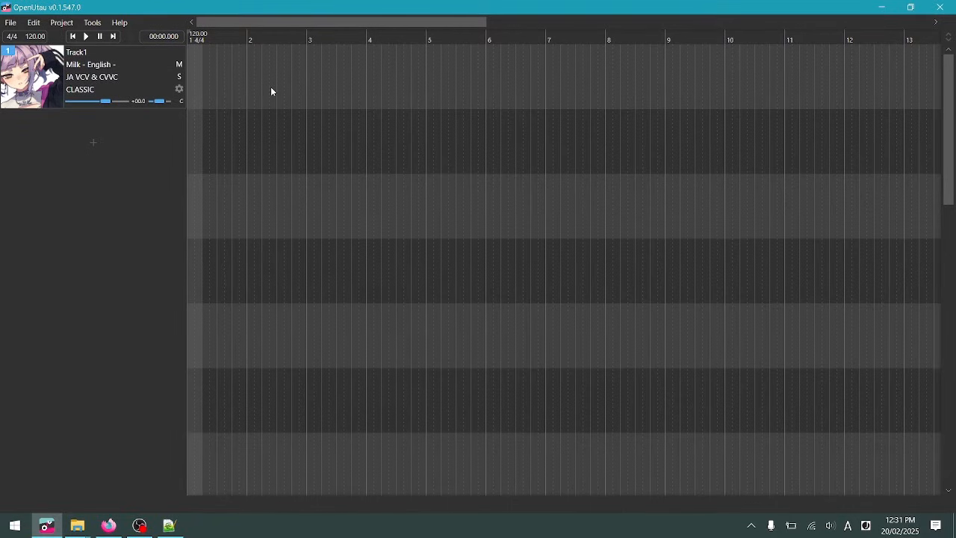
Set Track1's phonemizer to the English Arpasing+ Phonemizer (EN ARPA+).
{"action": "left_click", "coordinate": [91, 78]}
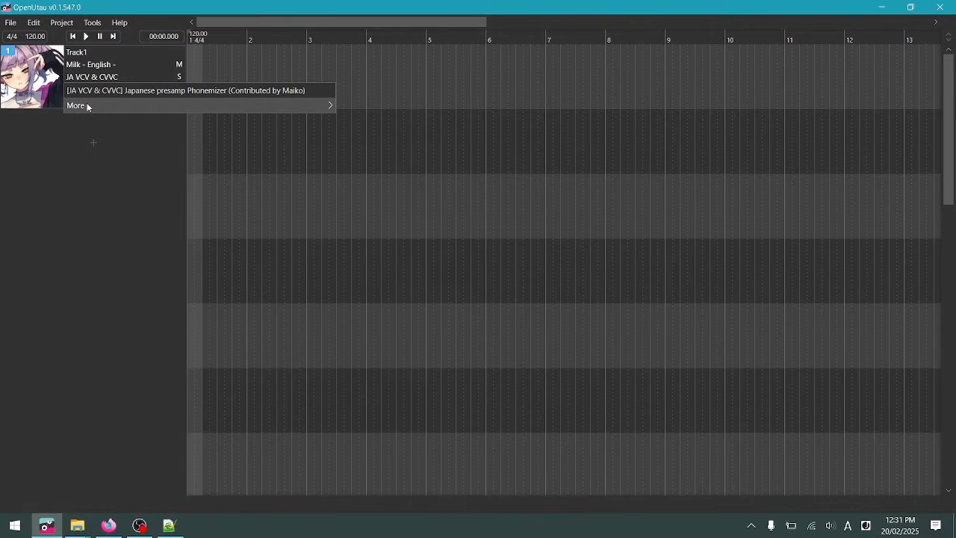
{"action": "mouse_move", "coordinate": [88, 106]}
{"action": "mouse_move", "coordinate": [353, 138]}
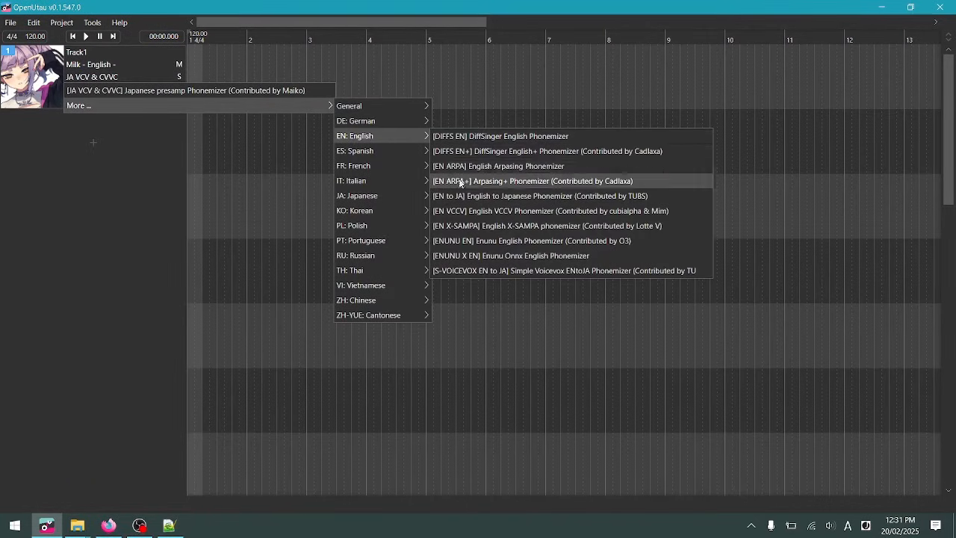
{"action": "left_click", "coordinate": [503, 180]}
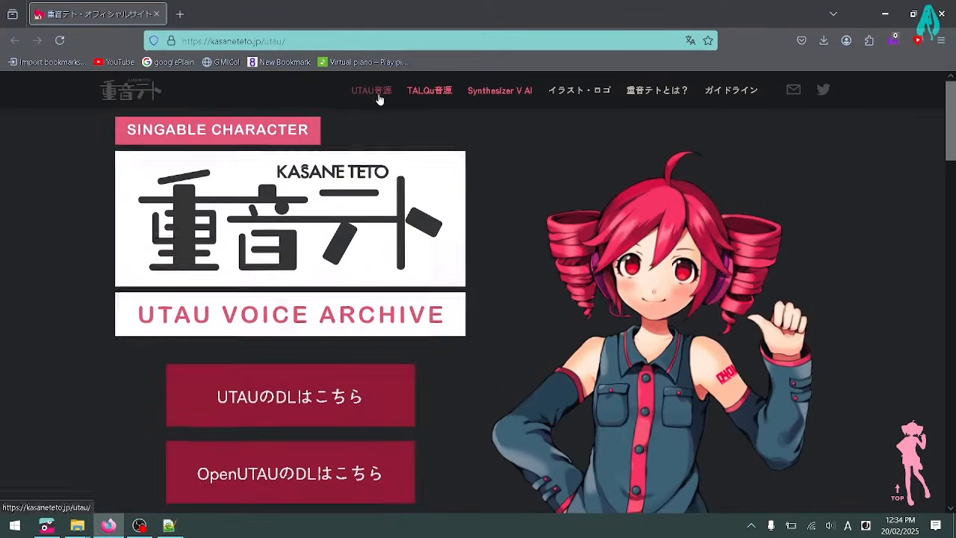
Examine the voice libraries on the Kasane Teto site's UTAU page, including the OpenUTAU Japanese library set and English voice.
{"action": "left_click", "coordinate": [374, 97]}
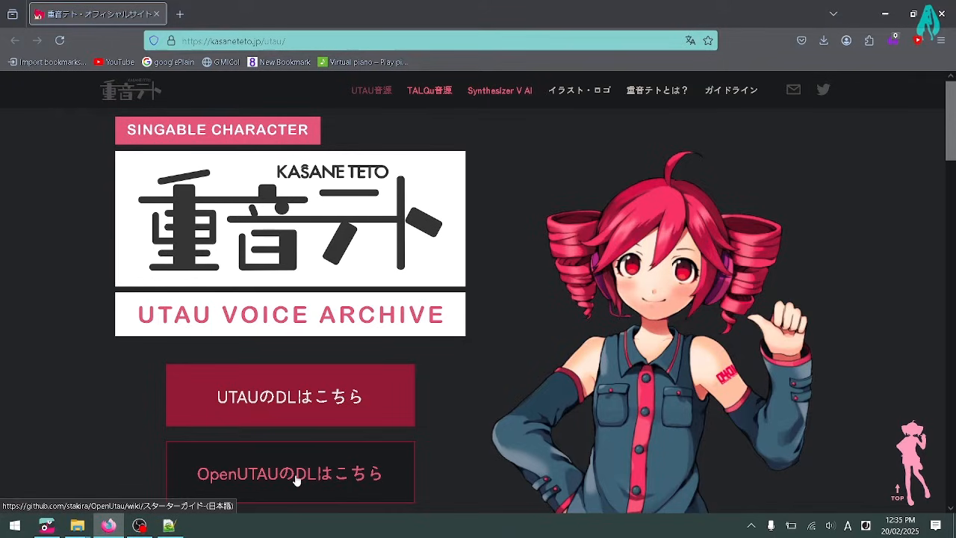
{"action": "scroll", "coordinate": [499, 347], "scroll_direction": "down", "scroll_amount": 10}
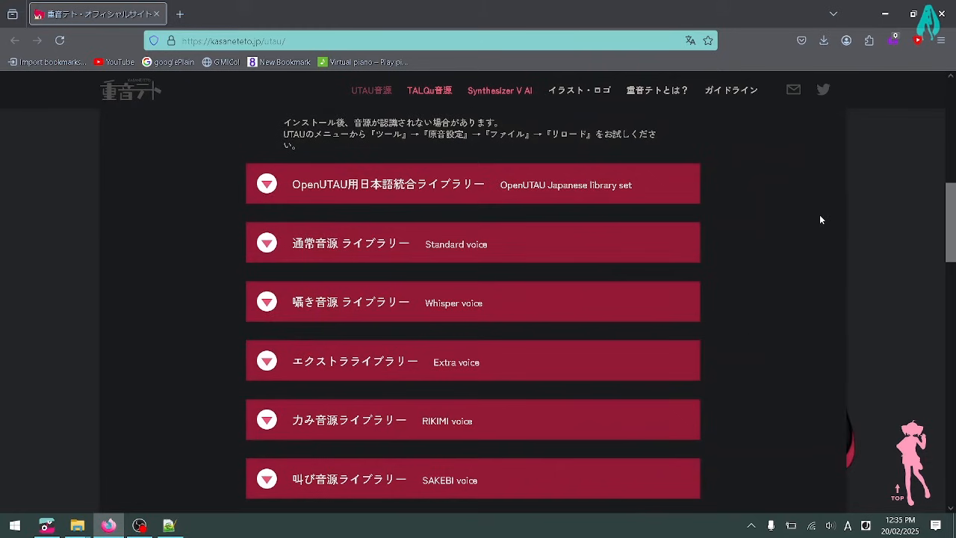
{"action": "left_click", "coordinate": [647, 187]}
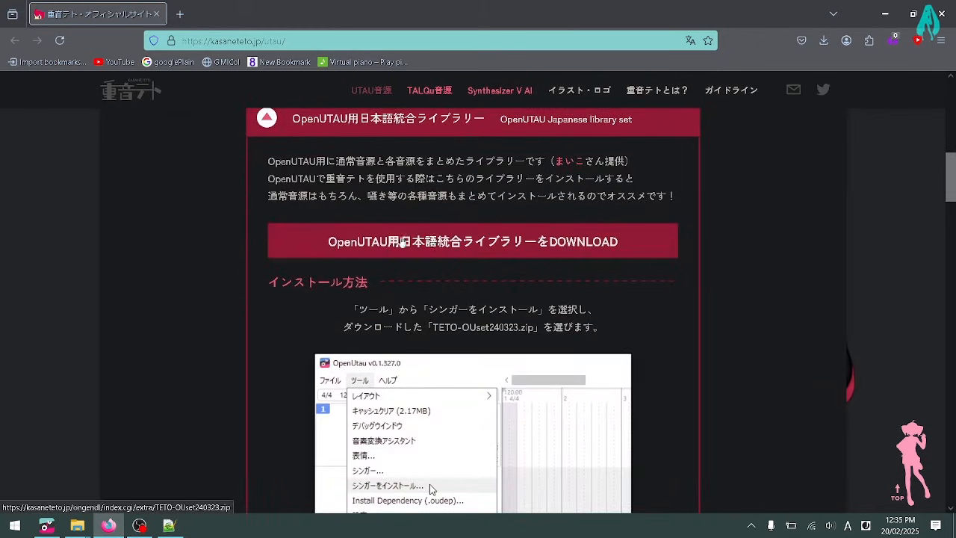
{"action": "left_click", "coordinate": [444, 118]}
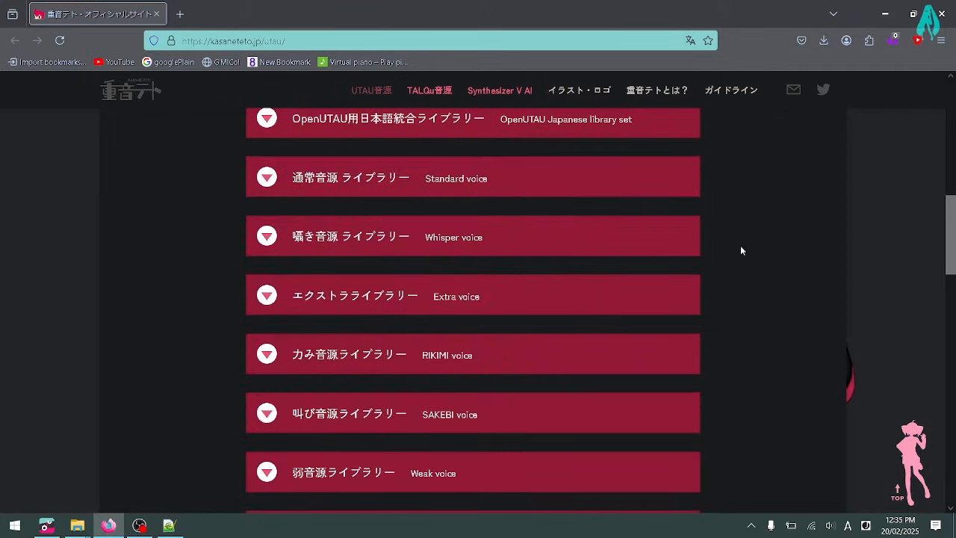
{"action": "scroll", "coordinate": [740, 247], "scroll_direction": "down", "scroll_amount": 5}
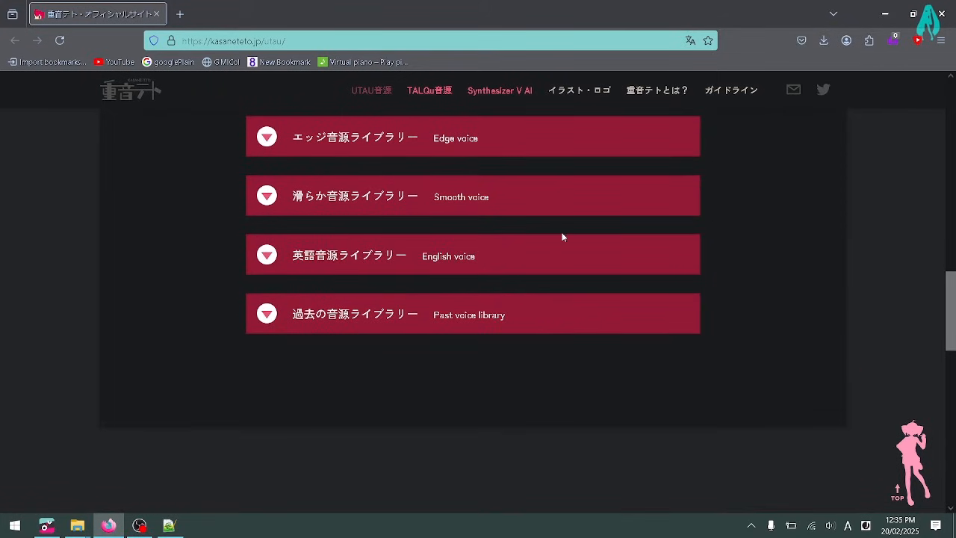
{"action": "left_click", "coordinate": [560, 253]}
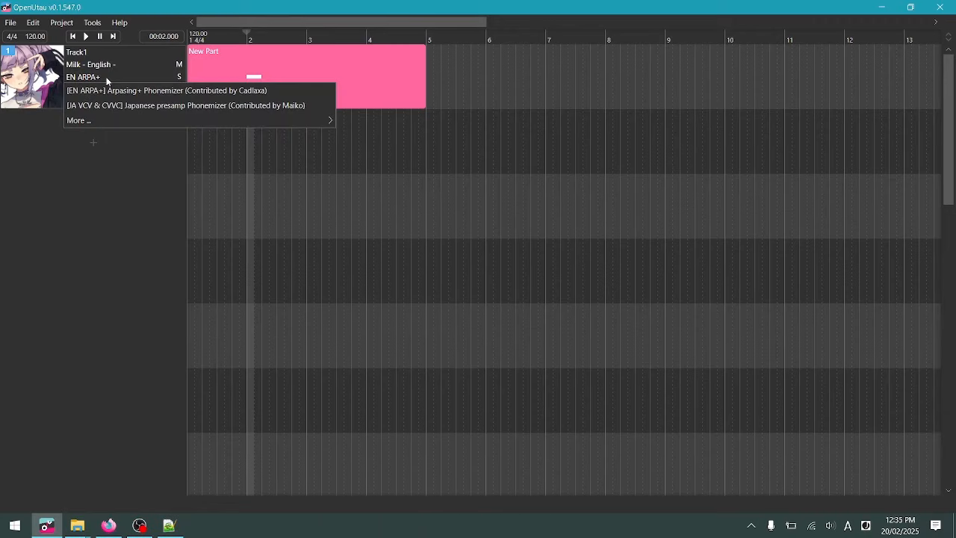
Switch to OpenUtau and look through the English phonemizers available for Track1.
{"action": "mouse_move", "coordinate": [112, 118]}
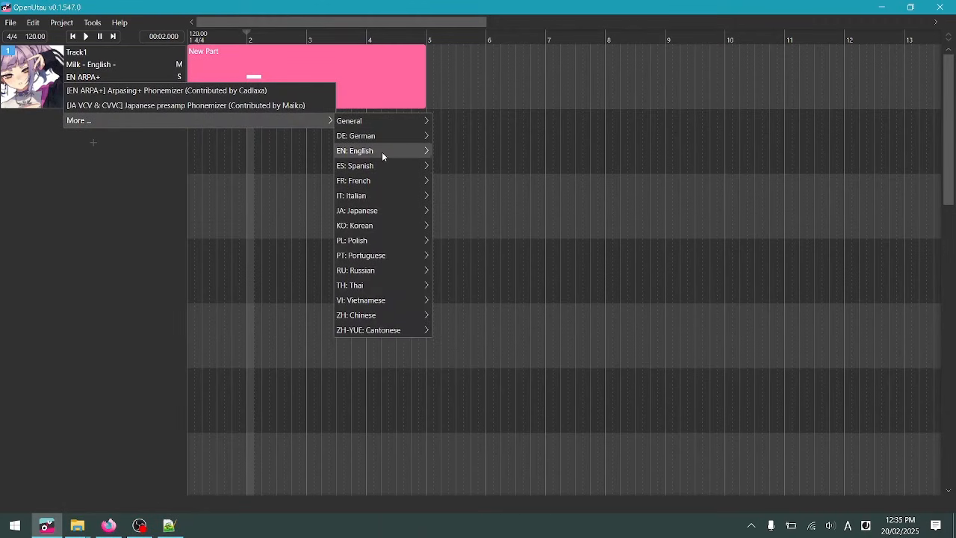
{"action": "mouse_move", "coordinate": [382, 152]}
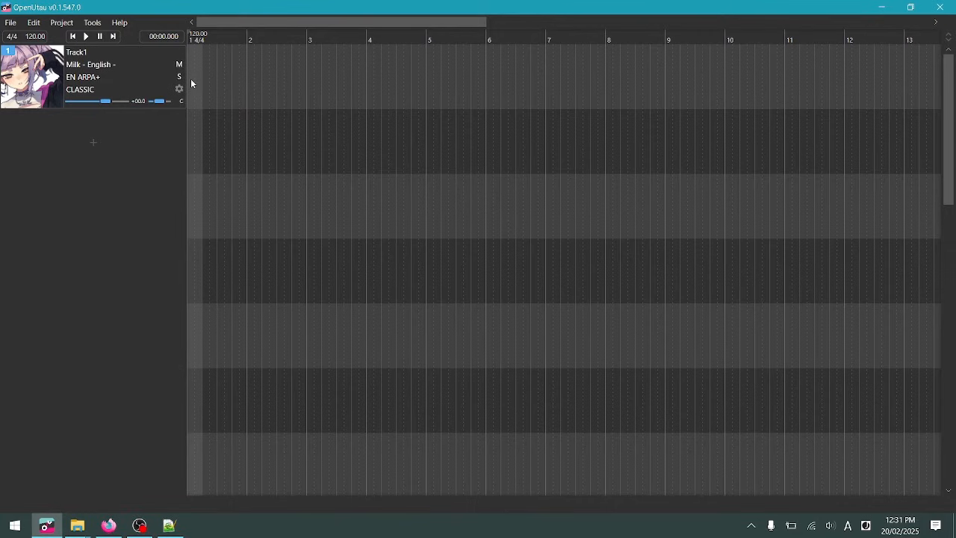
Create a new part at the start of Track1 and open it in a maximized piano roll.
{"action": "left_click", "coordinate": [191, 83]}
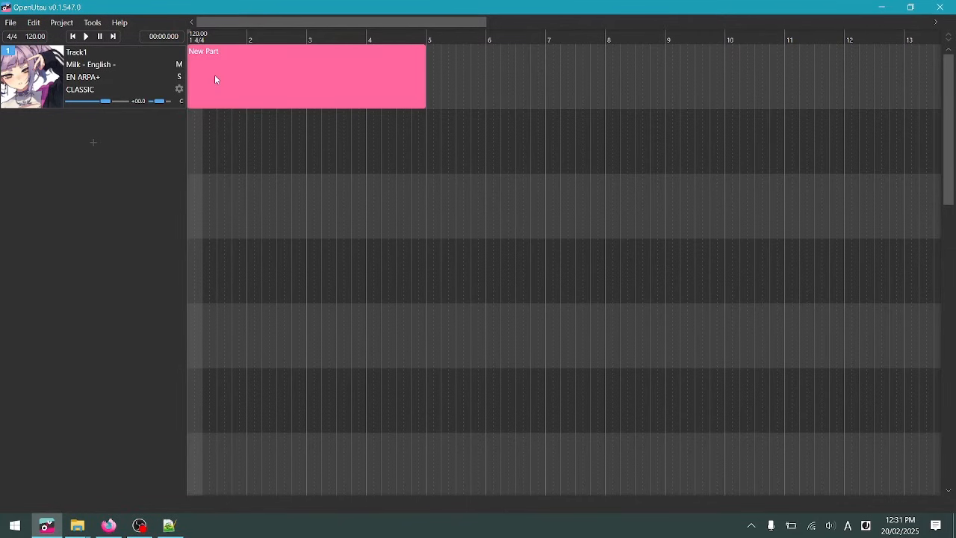
{"action": "double_click", "coordinate": [215, 75]}
{"action": "left_click", "coordinate": [687, 31]}
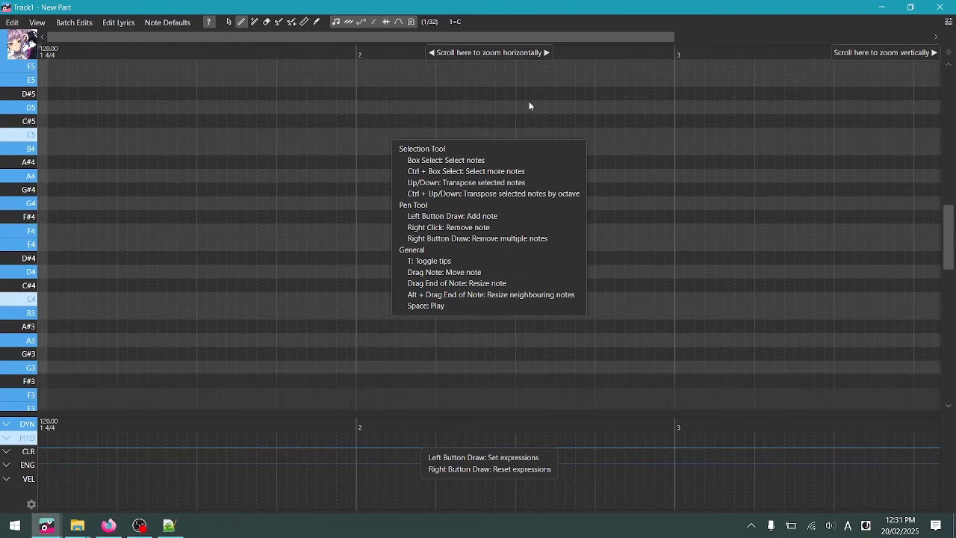
Hide the piano roll tips and switch to the Pen Plus tool.
{"action": "key", "text": "t"}
{"action": "key", "text": "ctrl+2"}
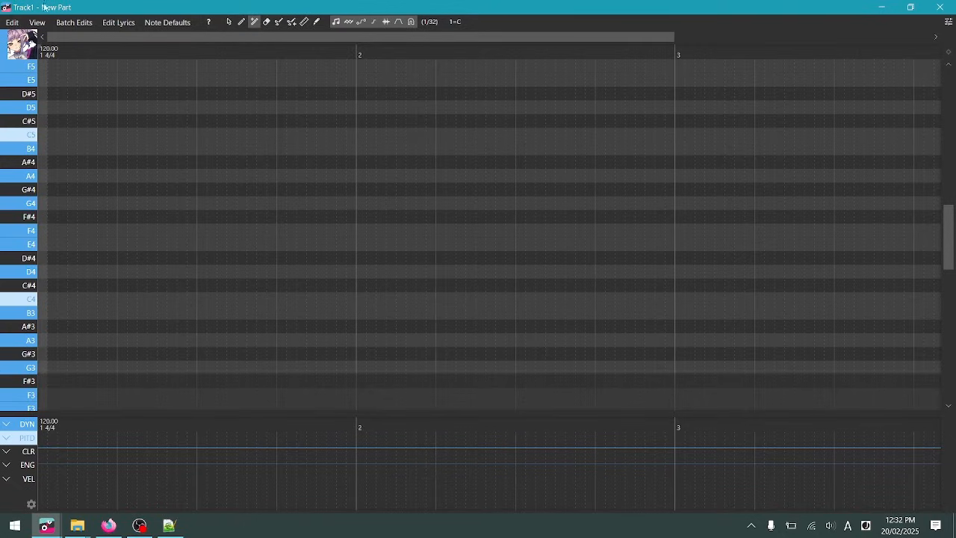
Turn off the lock on editing unselected notes for Pitch Points and Vibrato.
{"action": "left_click", "coordinate": [73, 23]}
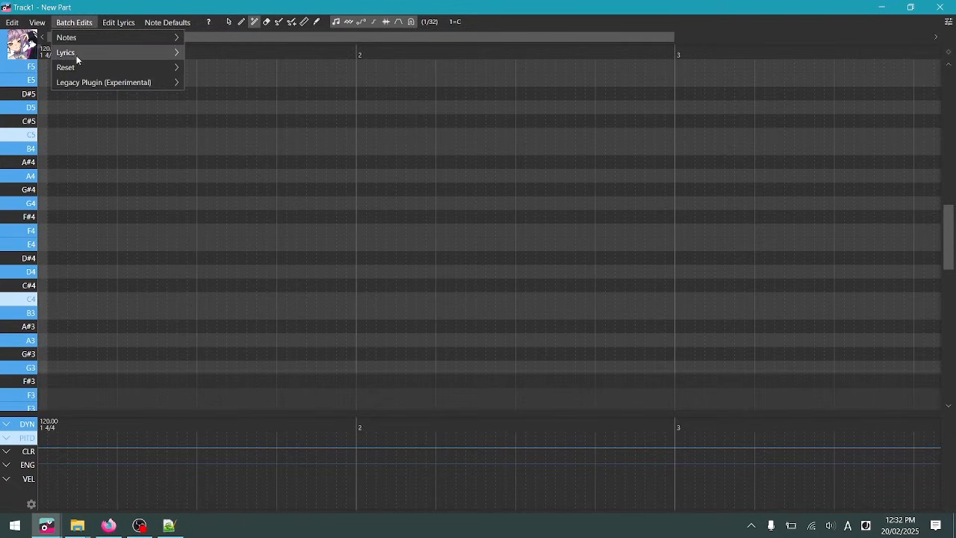
{"action": "left_click", "coordinate": [12, 22]}
{"action": "mouse_move", "coordinate": [30, 182]}
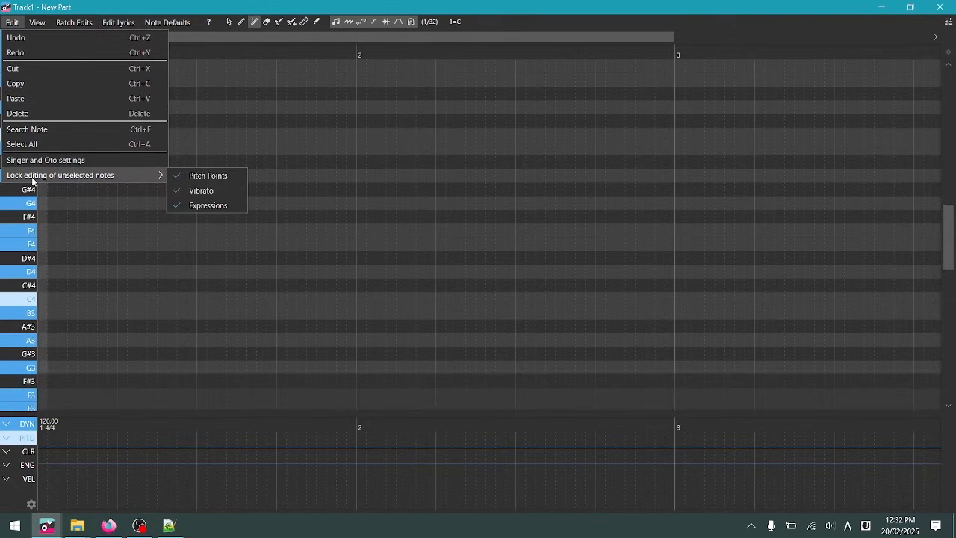
{"action": "left_click", "coordinate": [205, 176]}
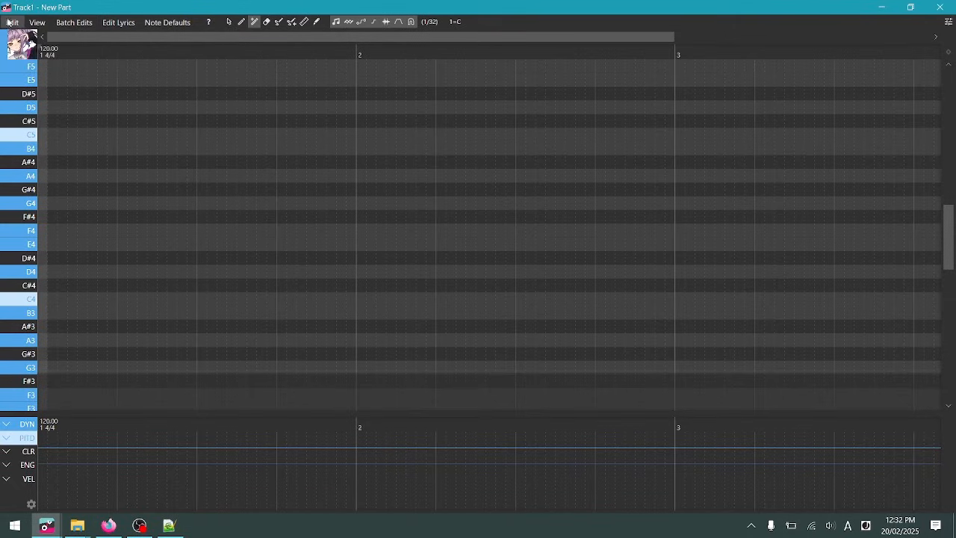
{"action": "left_click", "coordinate": [12, 23]}
{"action": "mouse_move", "coordinate": [53, 175]}
{"action": "left_click", "coordinate": [180, 190]}
Move the playhead to bar 2 and add a D4 note there.
{"action": "left_click", "coordinate": [359, 51]}
{"action": "left_click", "coordinate": [365, 274]}
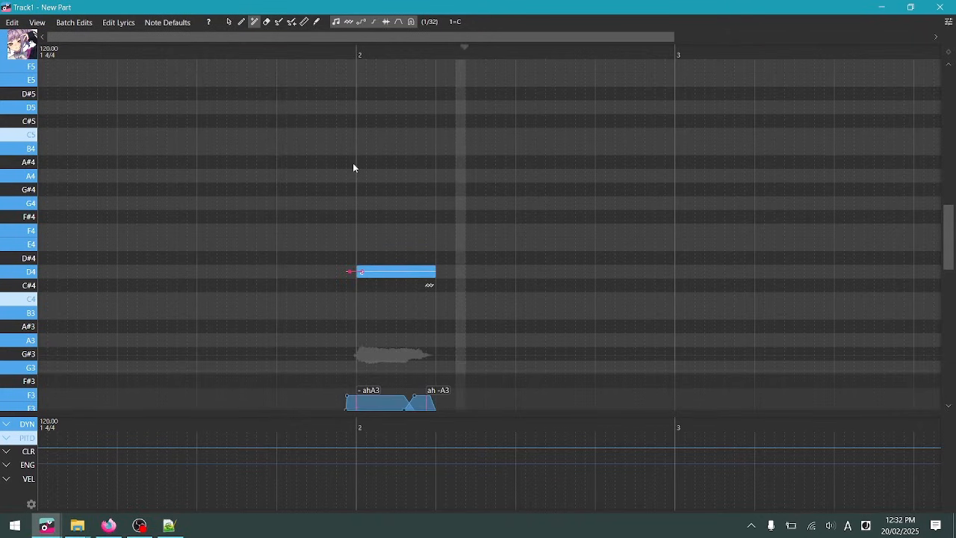
Show the resampler engine expression, set the D4 note's phonemes to straycat-rs.exe, and play it from just before bar 2.
{"action": "left_click", "coordinate": [27, 452]}
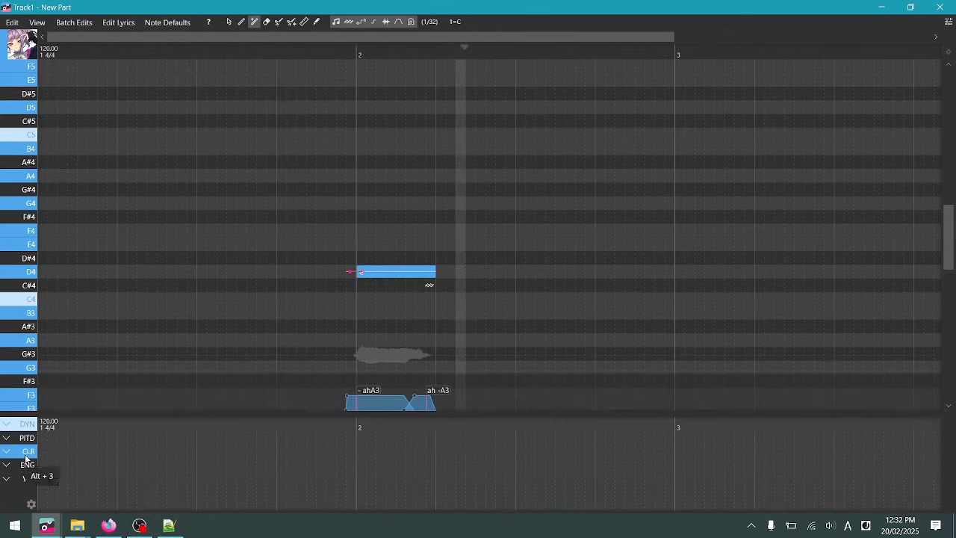
{"action": "left_click", "coordinate": [27, 464]}
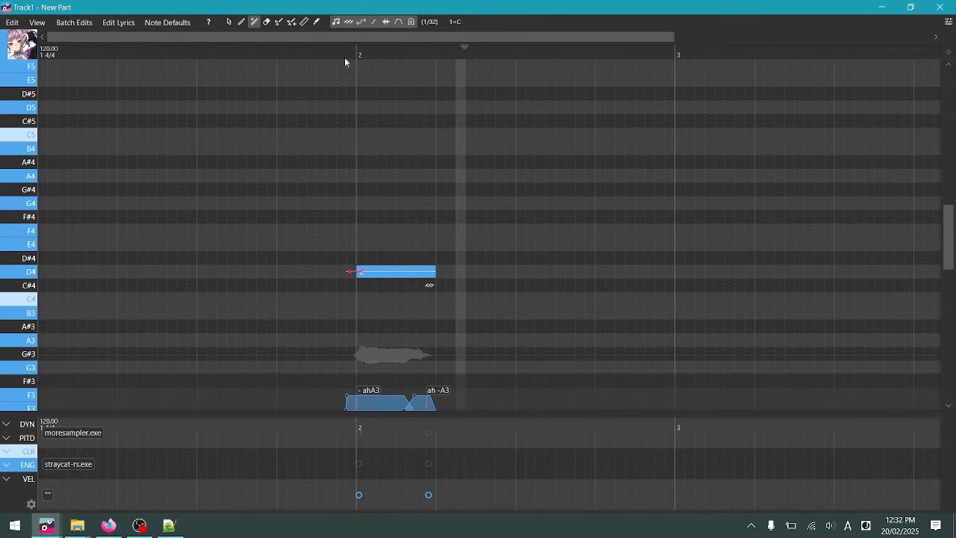
{"action": "left_click", "coordinate": [311, 56]}
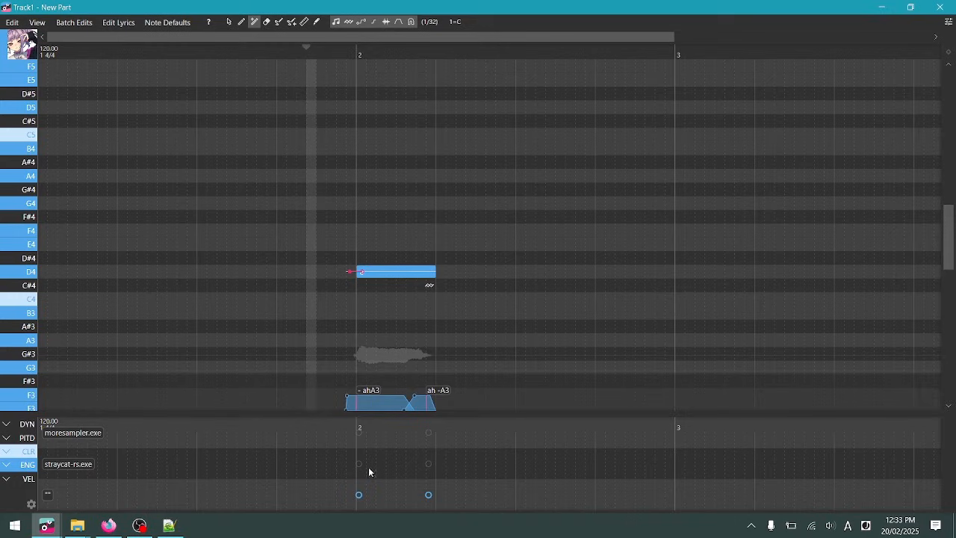
{"action": "left_click_drag", "start_coordinate": [369, 472], "coordinate": [441, 469]}
{"action": "left_click_drag", "start_coordinate": [272, 56], "coordinate": [284, 56]}
{"action": "key", "text": "space"}
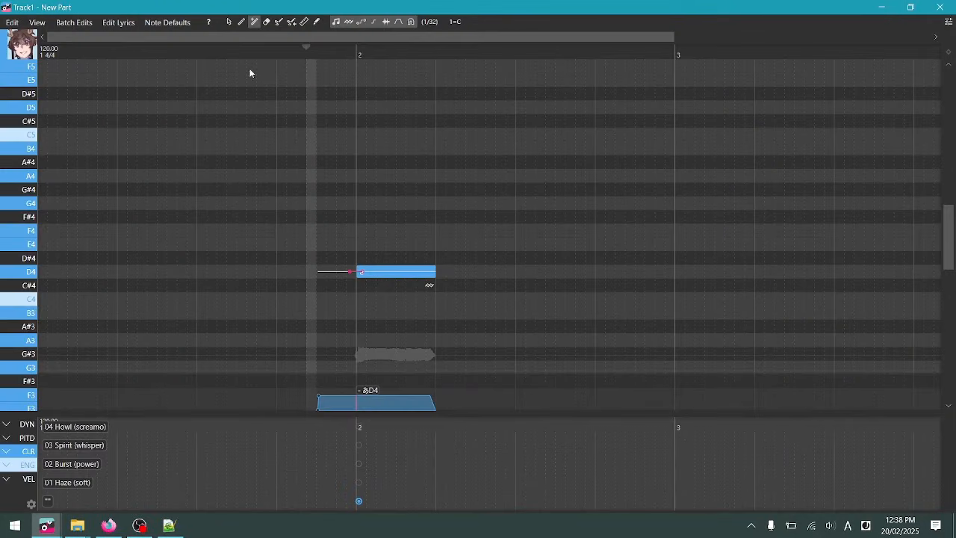
Reopen the part's piano roll and look through the pitch deviation, engine, voice color, velocity and dynamics expressions.
{"action": "left_click", "coordinate": [939, 7]}
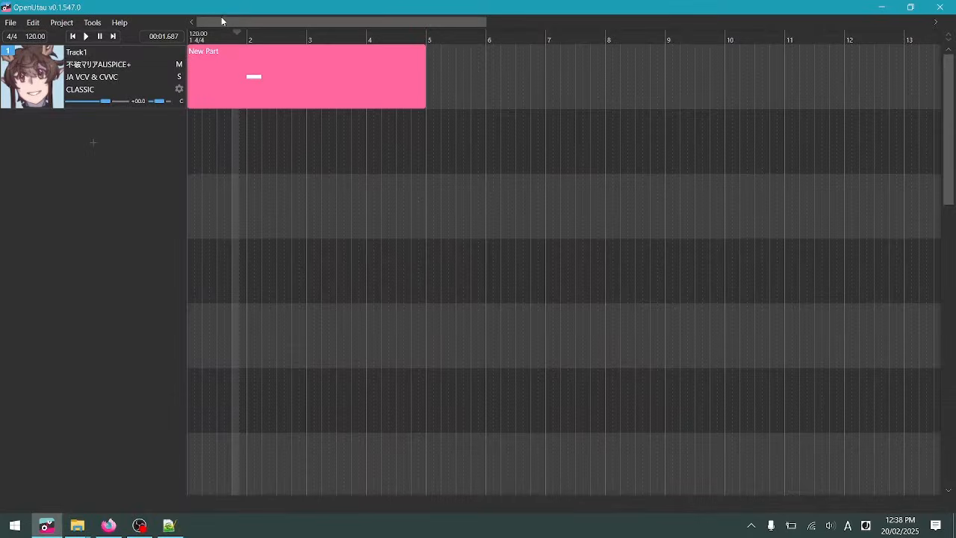
{"action": "double_click", "coordinate": [250, 80]}
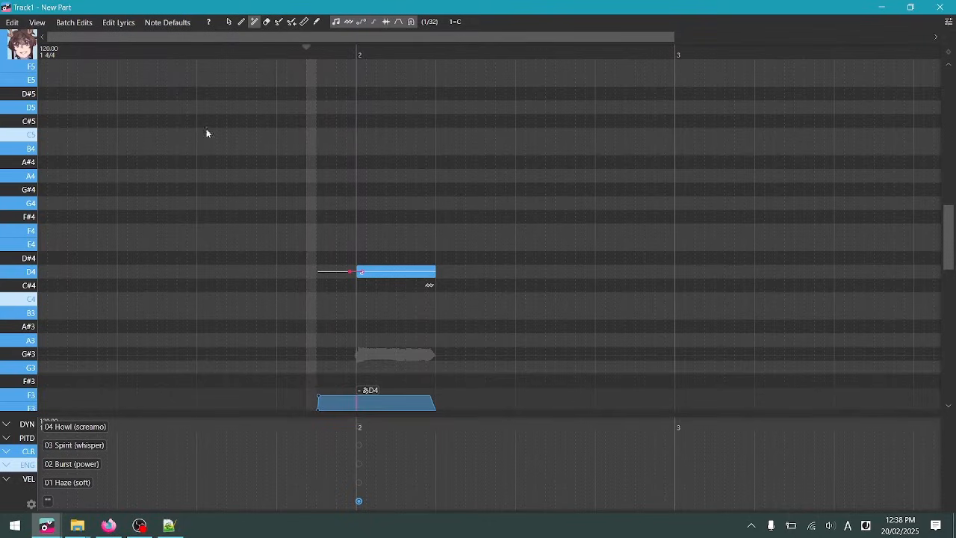
{"action": "left_click", "coordinate": [25, 440]}
{"action": "left_click", "coordinate": [25, 467]}
{"action": "left_click", "coordinate": [26, 453]}
{"action": "left_click", "coordinate": [27, 479]}
{"action": "left_click", "coordinate": [27, 424]}
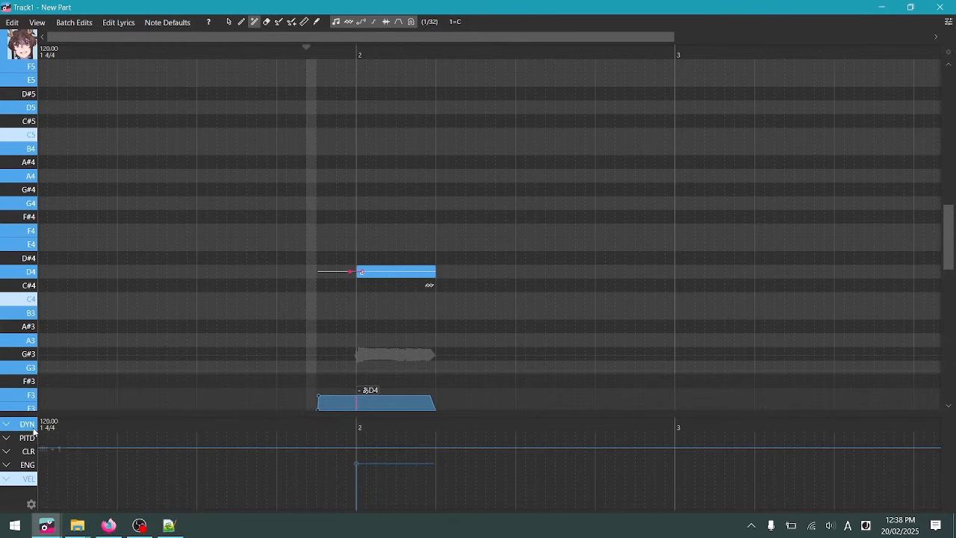
Select the D4 note and look through the full list of available expressions.
{"action": "left_click", "coordinate": [387, 271]}
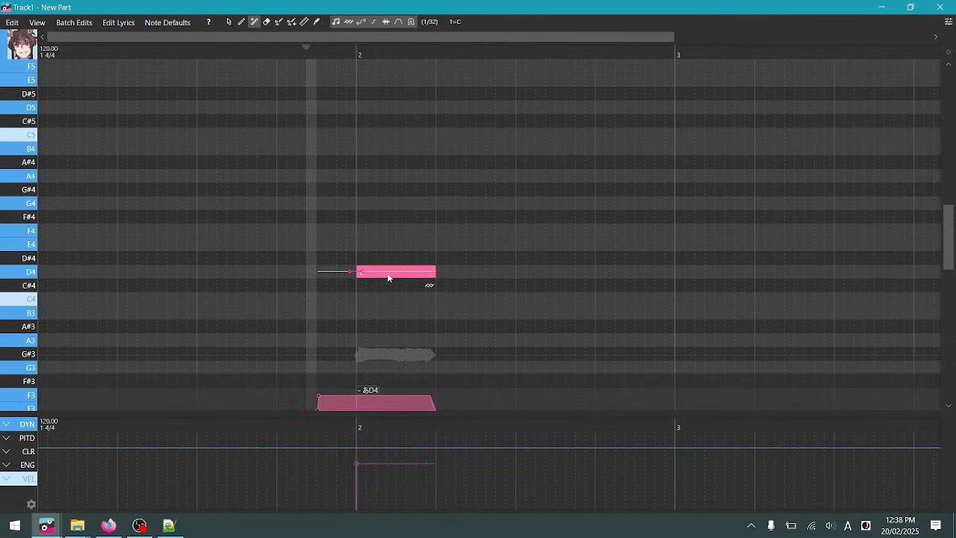
{"action": "scroll", "coordinate": [358, 328], "scroll_direction": "up", "scroll_amount": 2}
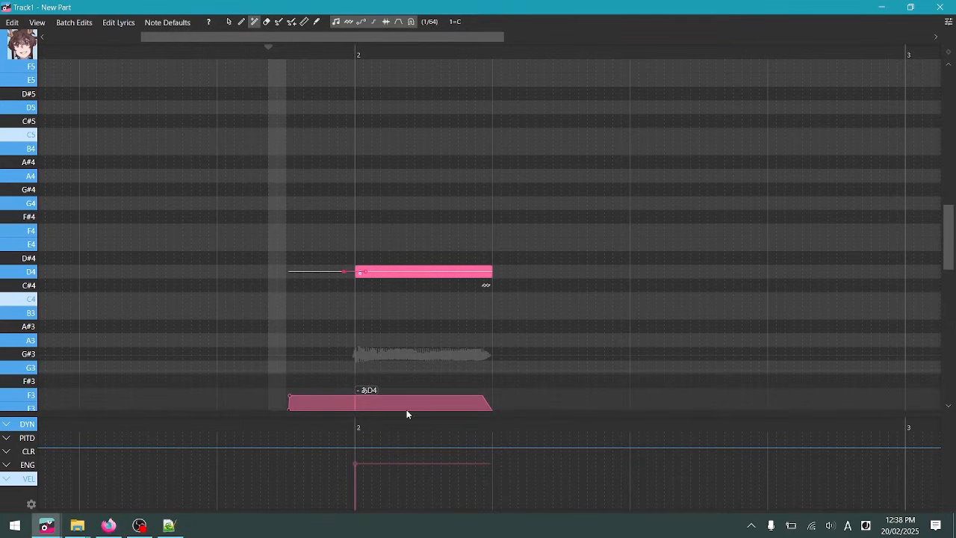
{"action": "scroll", "coordinate": [392, 325], "scroll_direction": "down", "scroll_amount": 2}
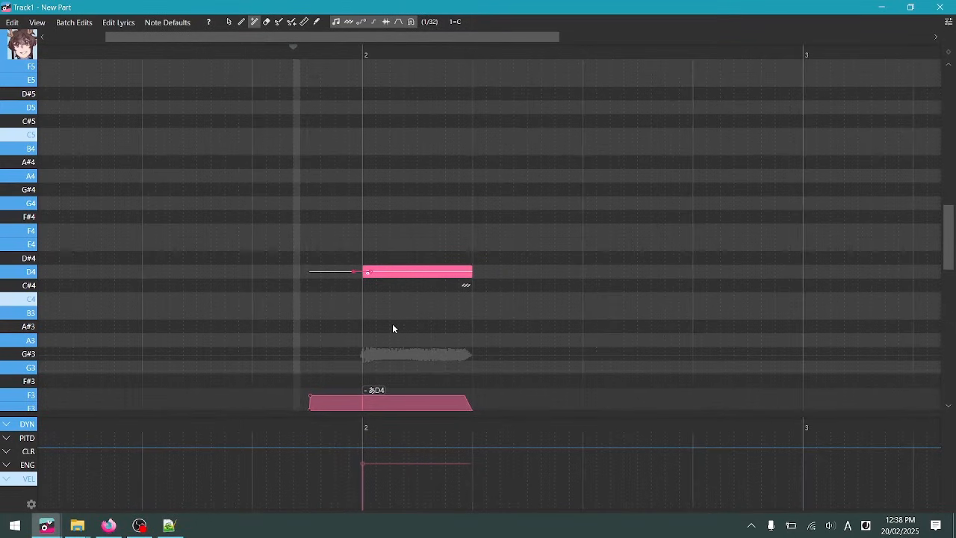
{"action": "left_click", "coordinate": [7, 426]}
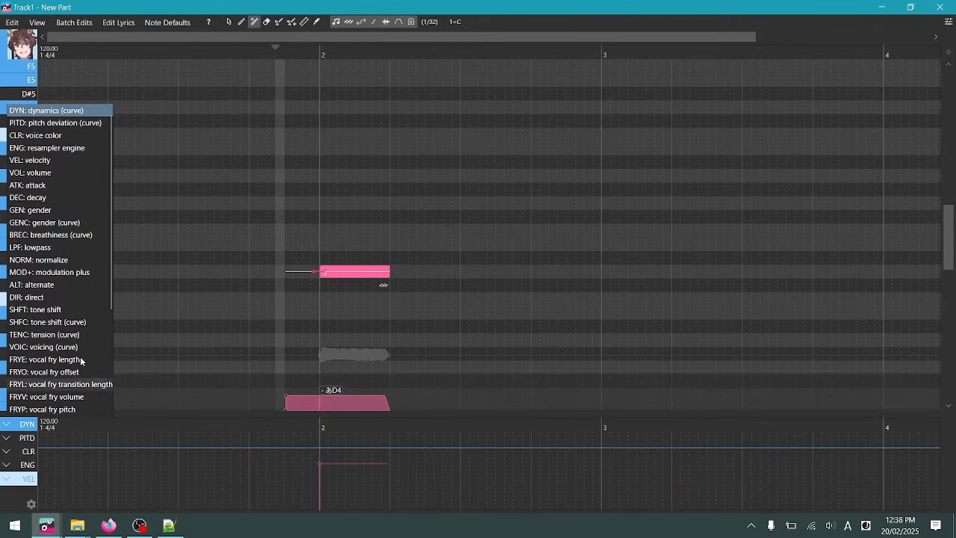
{"action": "scroll", "coordinate": [110, 259], "scroll_direction": "down", "scroll_amount": 5}
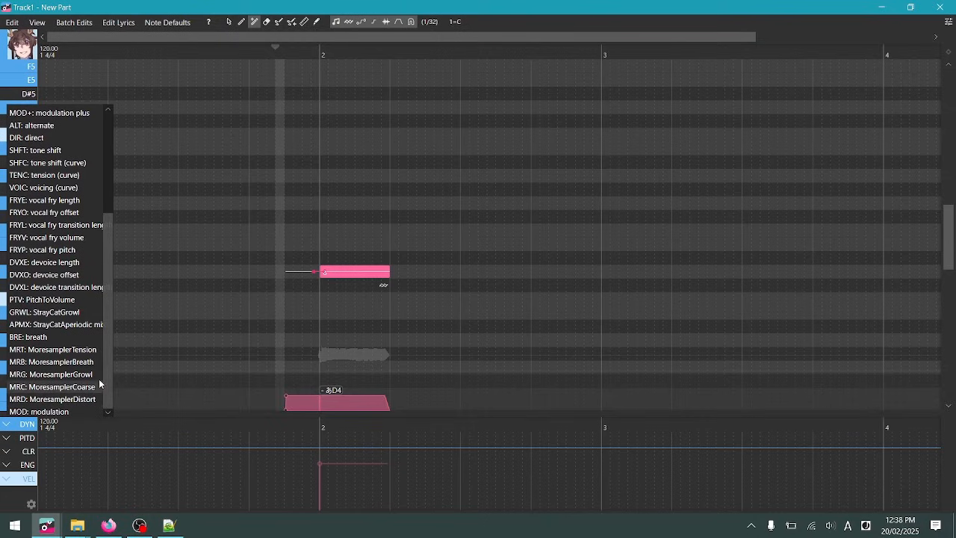
{"action": "left_click_drag", "start_coordinate": [108, 373], "coordinate": [106, 173]}
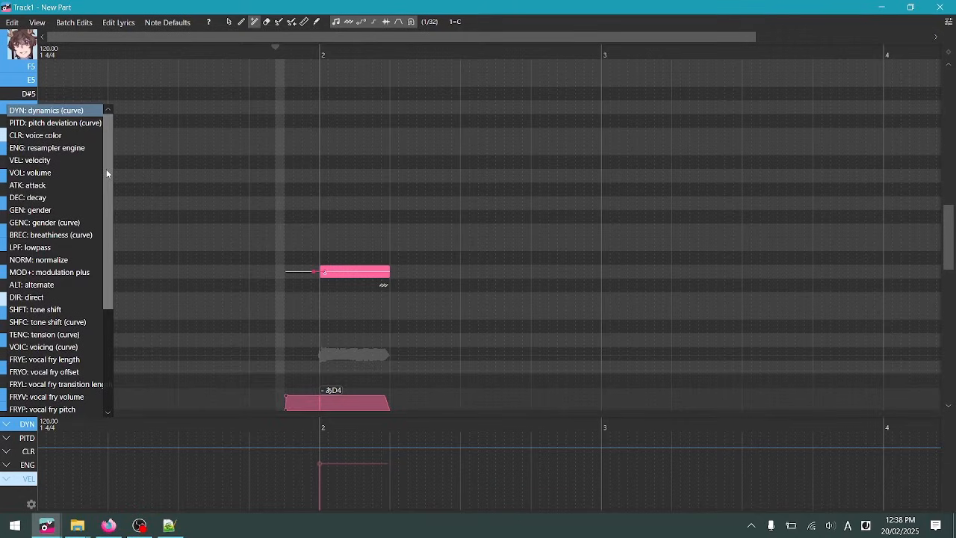
Set the D4 note's resampler engine to straycat-rs.exe and play it from before bar 2.
{"action": "left_click", "coordinate": [24, 464]}
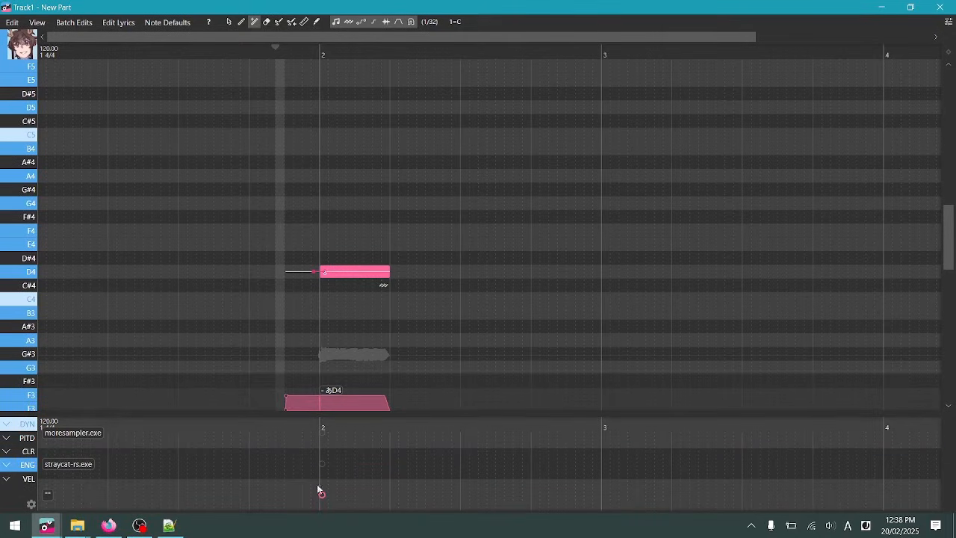
{"action": "left_click_drag", "start_coordinate": [319, 495], "coordinate": [322, 464]}
{"action": "left_click", "coordinate": [254, 48]}
{"action": "key", "text": "space"}
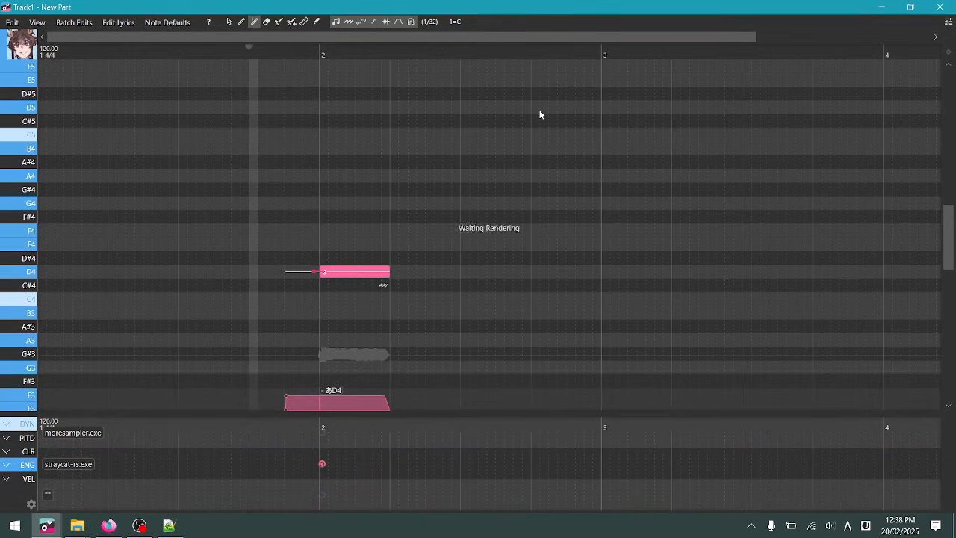
Open the straycat-rs GitHub link from tutorial.txt in Notepad++ and examine the vocal fry and devoicing sections of its flag documentation.
{"action": "left_click", "coordinate": [6, 447]}
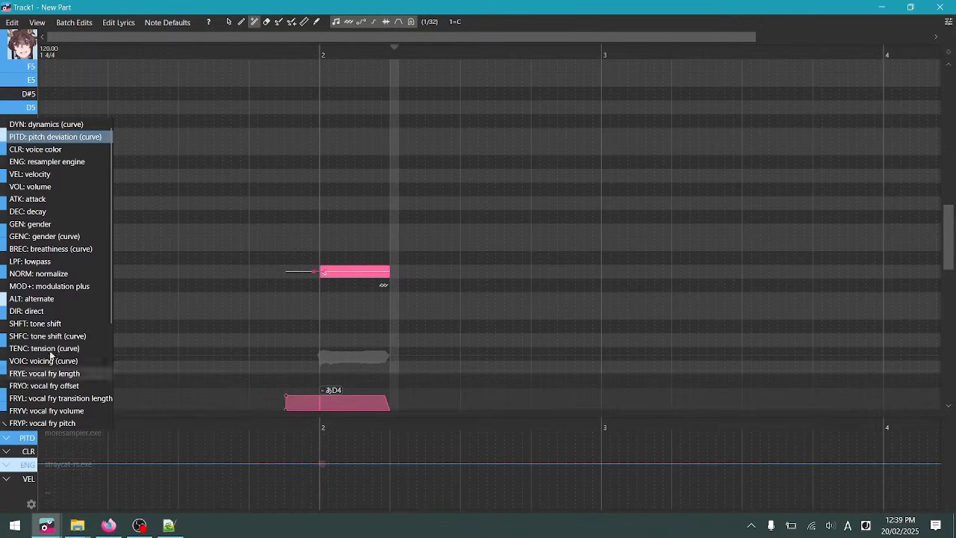
{"action": "scroll", "coordinate": [59, 334], "scroll_direction": "down", "scroll_amount": 3}
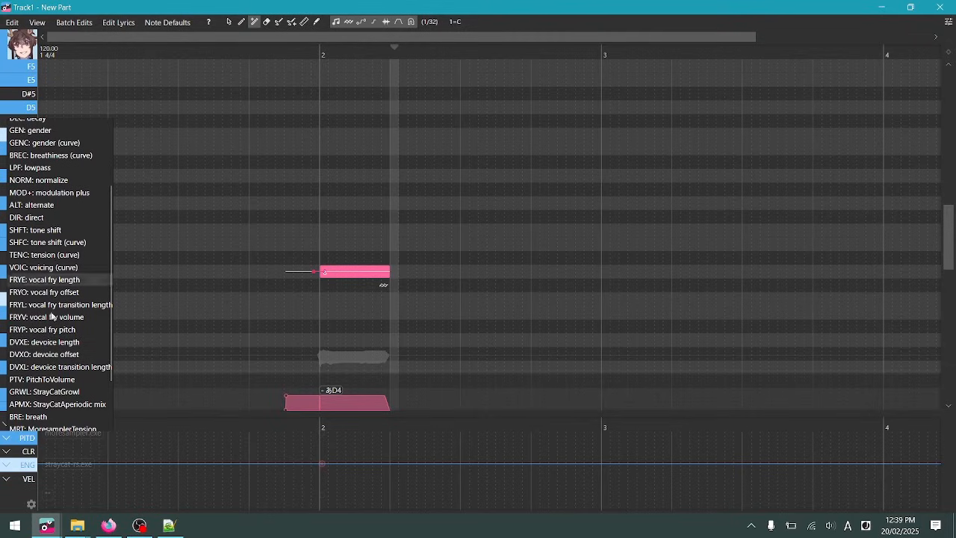
{"action": "left_click", "coordinate": [168, 527]}
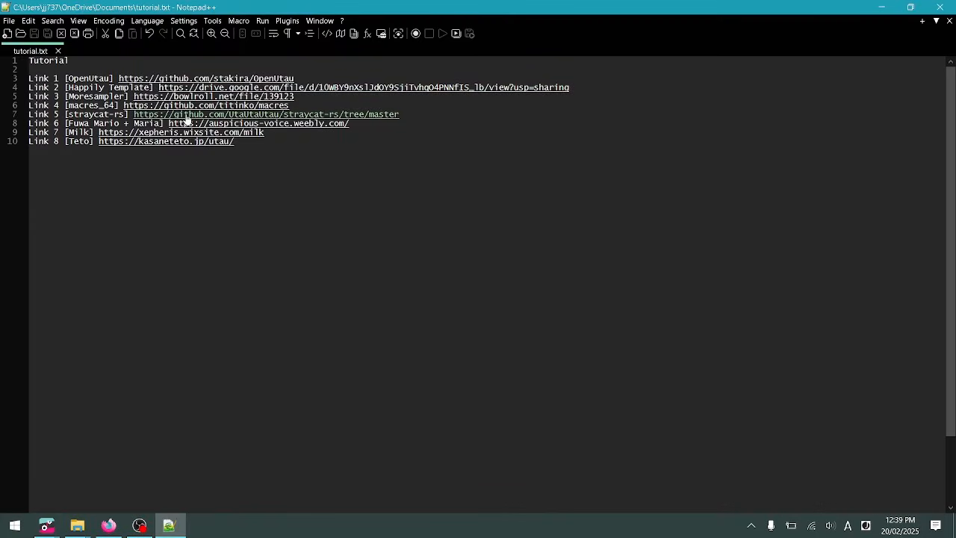
{"action": "double_click", "coordinate": [185, 115]}
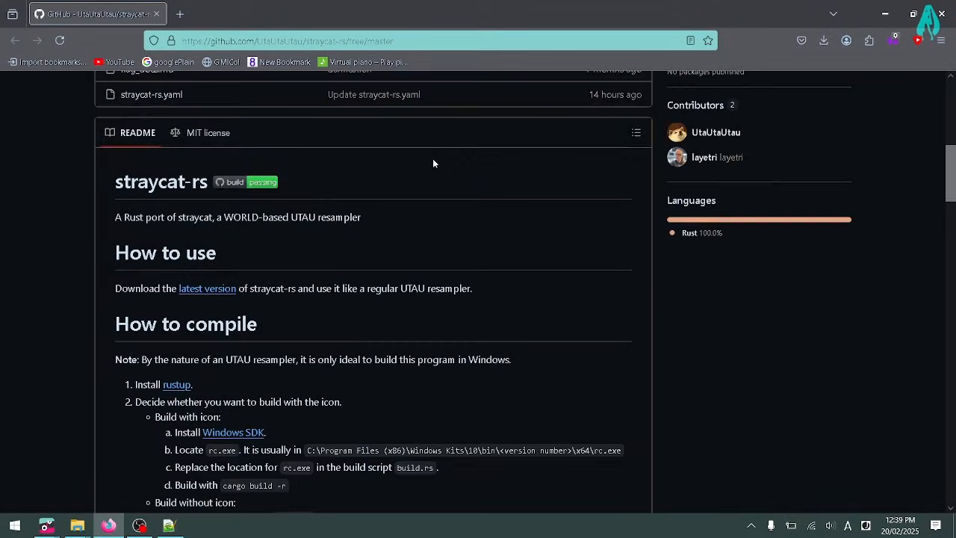
{"action": "double_click", "coordinate": [150, 280]}
{"action": "triple_click", "coordinate": [151, 280]}
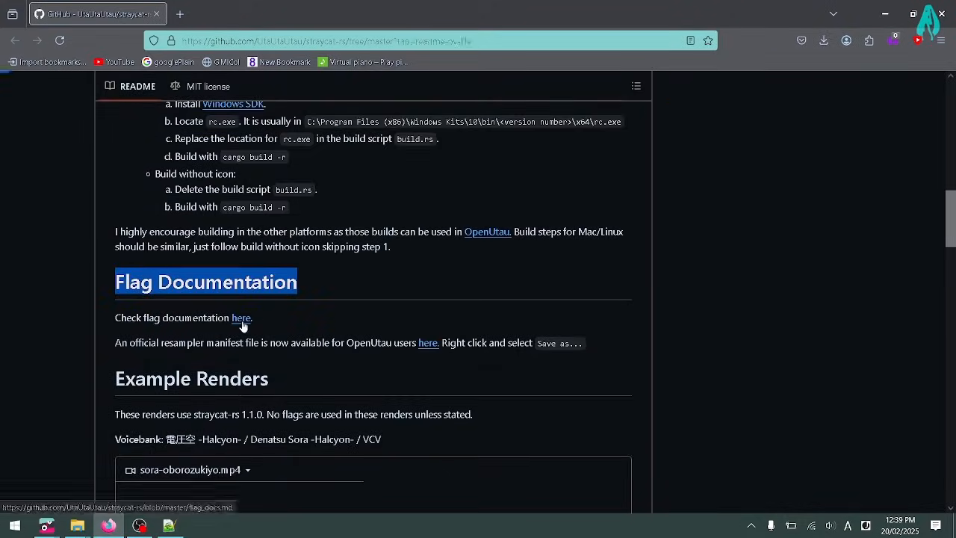
{"action": "left_click", "coordinate": [241, 318]}
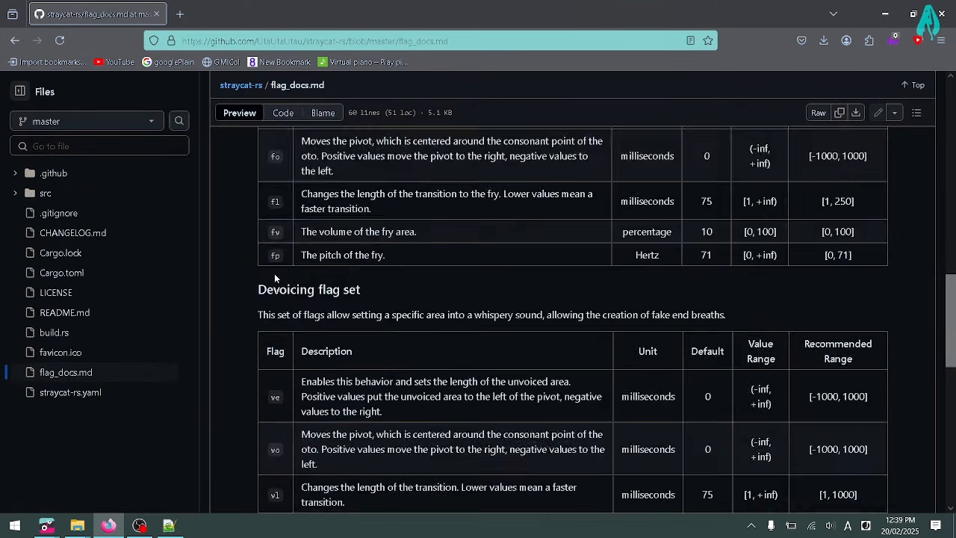
{"action": "scroll", "coordinate": [550, 408], "scroll_direction": "down", "scroll_amount": 10}
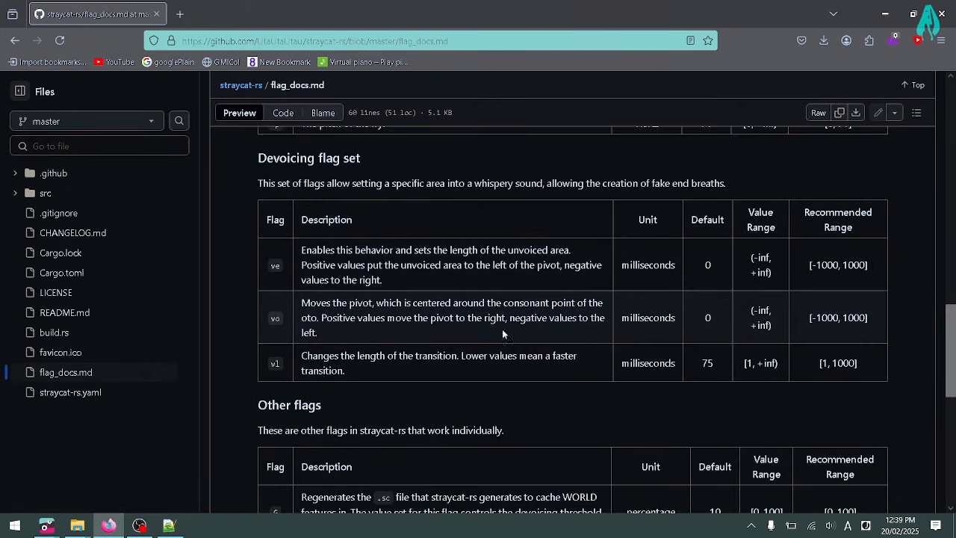
{"action": "scroll", "coordinate": [492, 313], "scroll_direction": "up", "scroll_amount": 10}
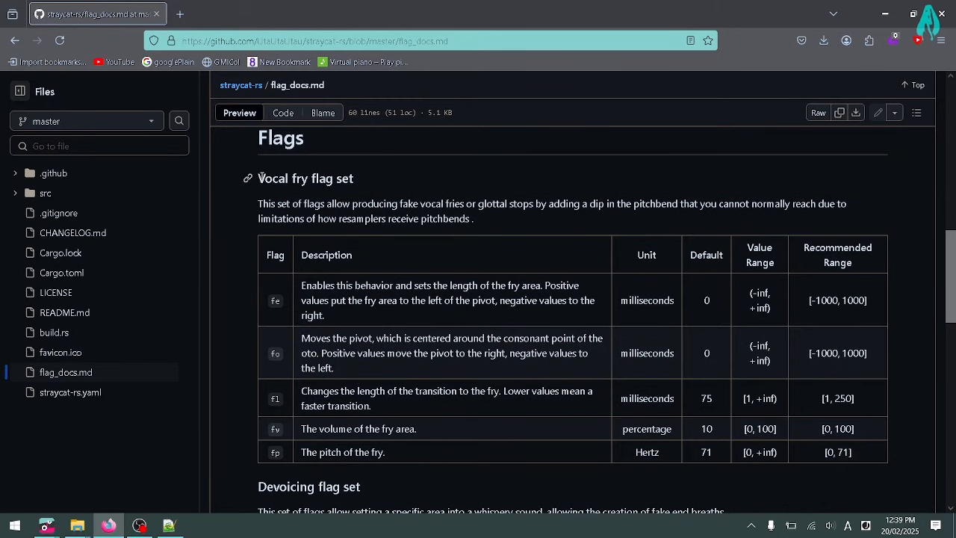
Switch back to OpenUtau and examine the vocal fry and devoice entries in the expression list.
{"action": "key", "text": "alt+Tab"}
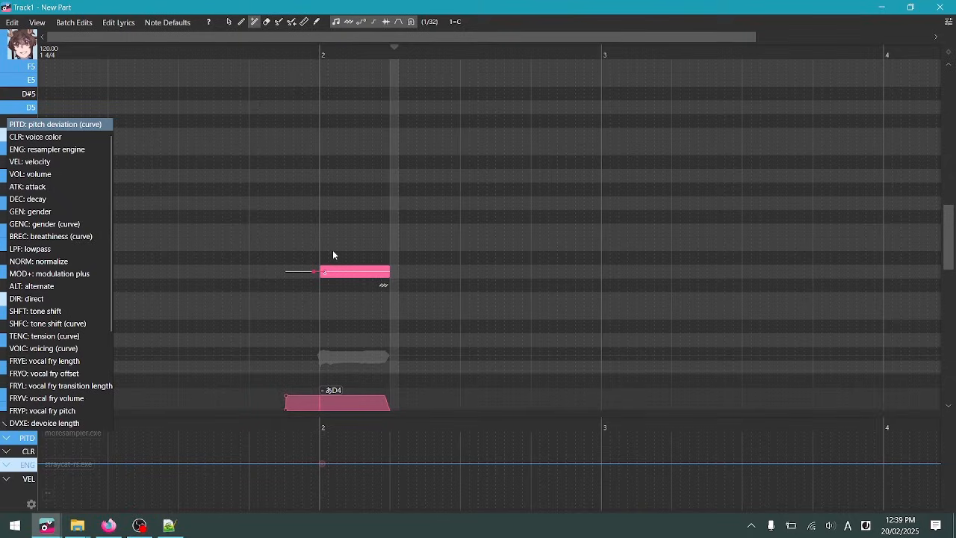
{"action": "scroll", "coordinate": [61, 348], "scroll_direction": "down", "scroll_amount": 1}
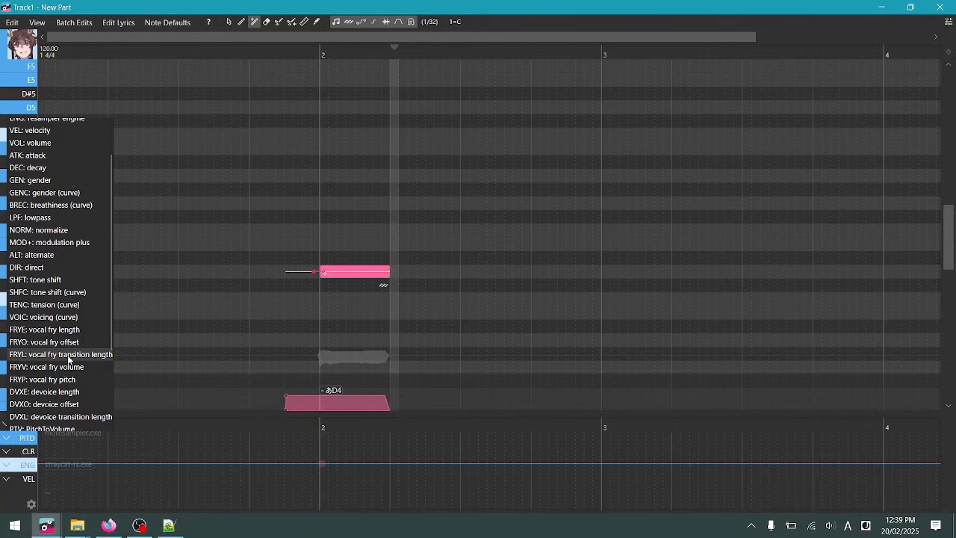
{"action": "scroll", "coordinate": [67, 354], "scroll_direction": "down", "scroll_amount": 2}
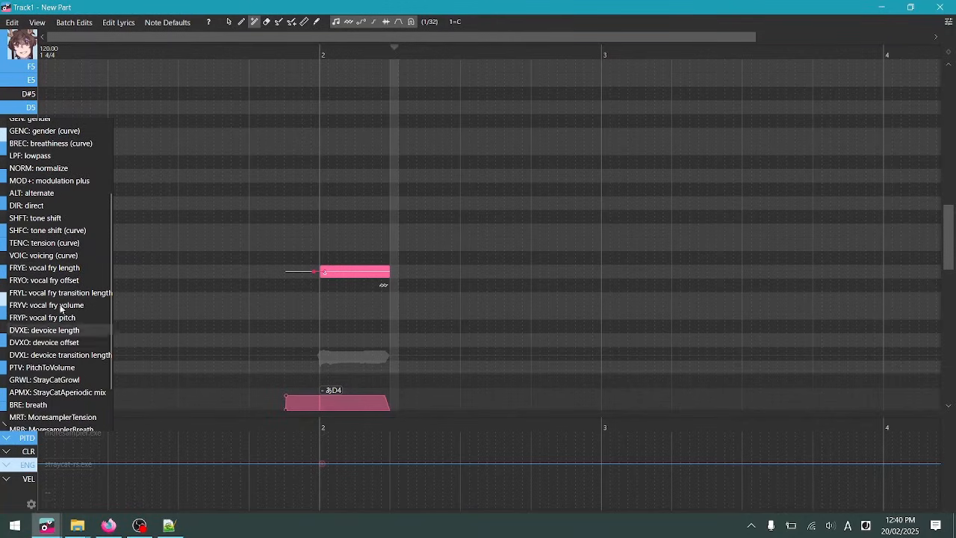
Set the D4 note's resampler engine to moresampler.exe and play it from before bar 2.
{"action": "left_click", "coordinate": [32, 452]}
{"action": "left_click", "coordinate": [27, 452]}
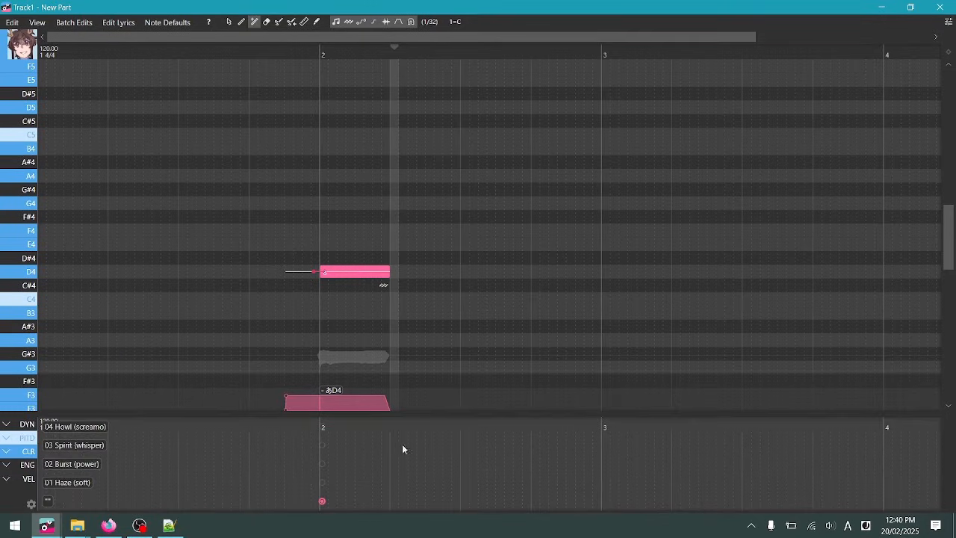
{"action": "left_click", "coordinate": [27, 464]}
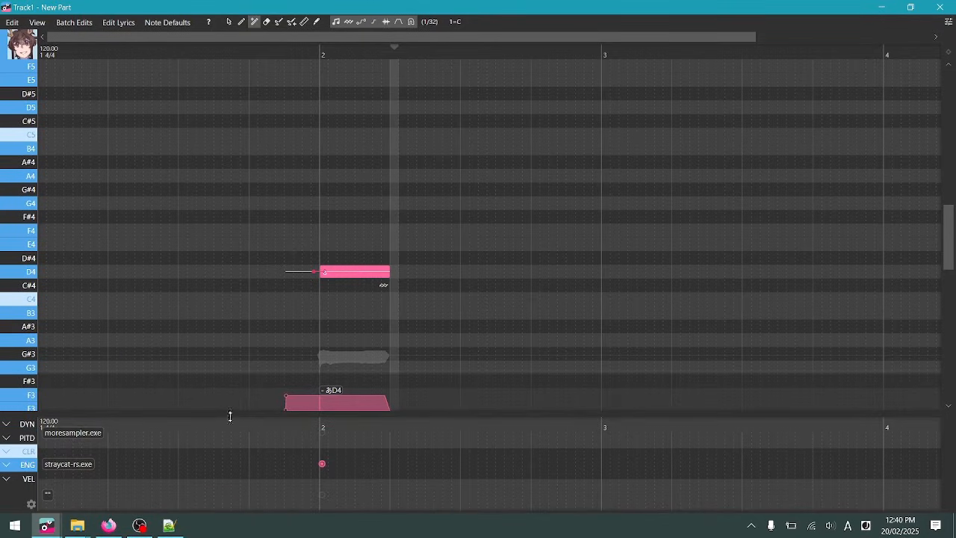
{"action": "left_click", "coordinate": [252, 57]}
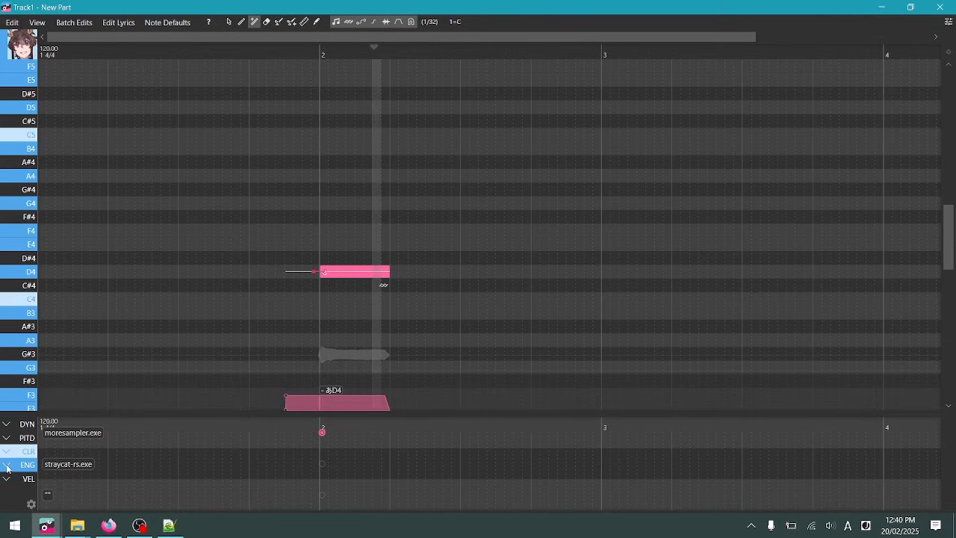
Replace the voice color expression with MRT: MoresamplerTension and try a lowered value on the D4 note during playback.
{"action": "left_click", "coordinate": [28, 451]}
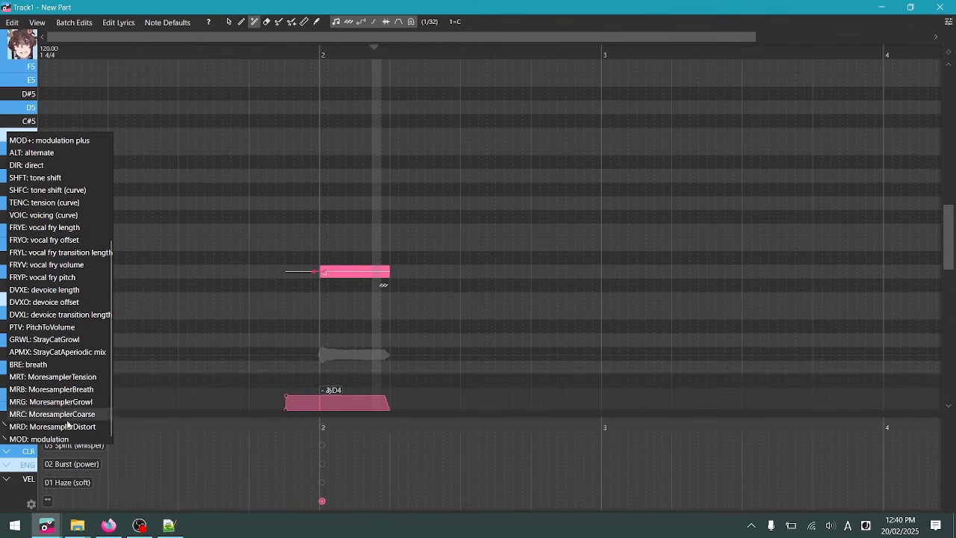
{"action": "left_click", "coordinate": [74, 390]}
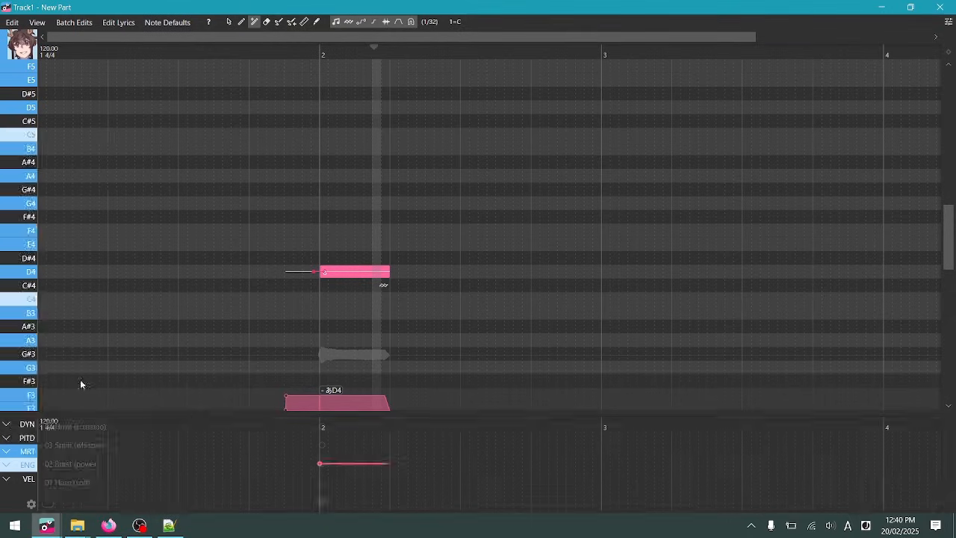
{"action": "left_click", "coordinate": [250, 60]}
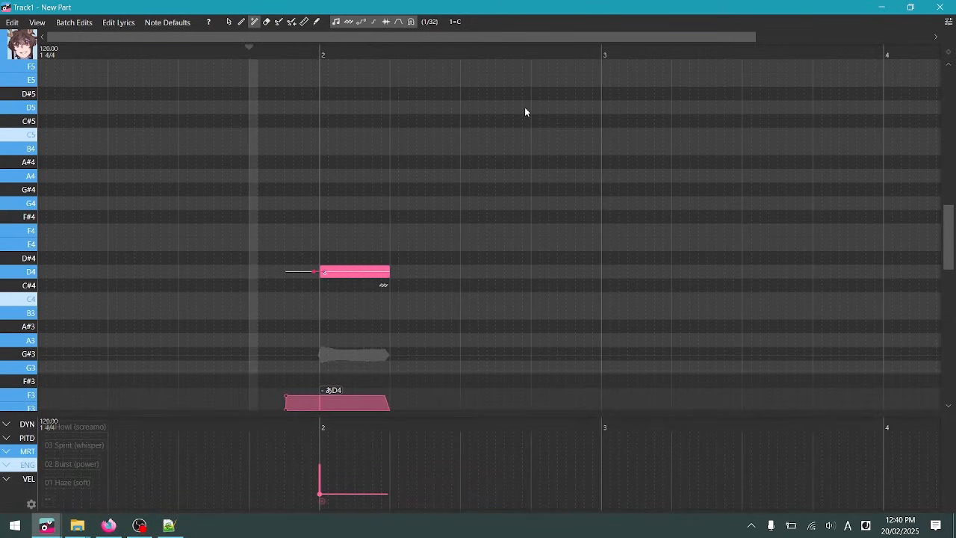
{"action": "key", "text": "space"}
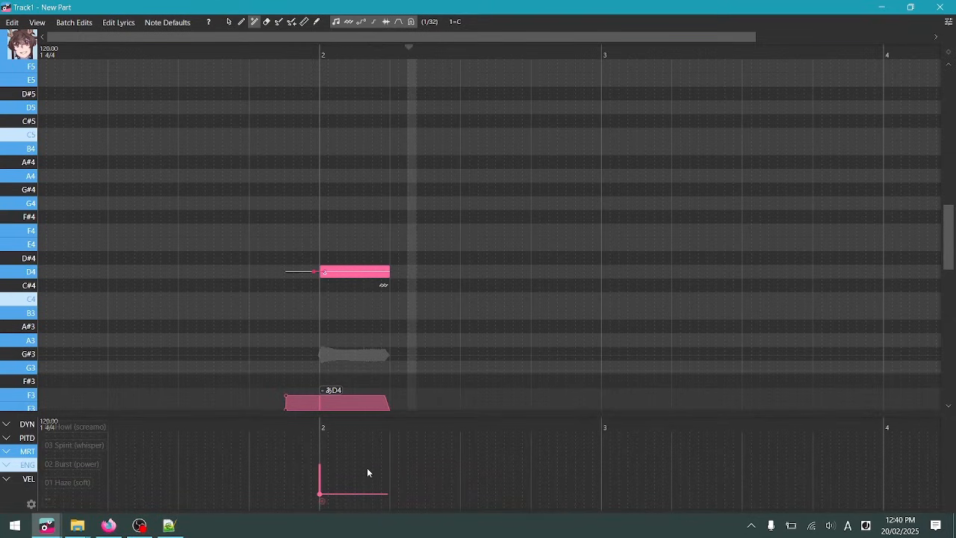
{"action": "left_click", "coordinate": [357, 442]}
Replace the MRT expression with MOD+: modulation plus and raise the D4 note's value to the maximum.
{"action": "left_click", "coordinate": [9, 453]}
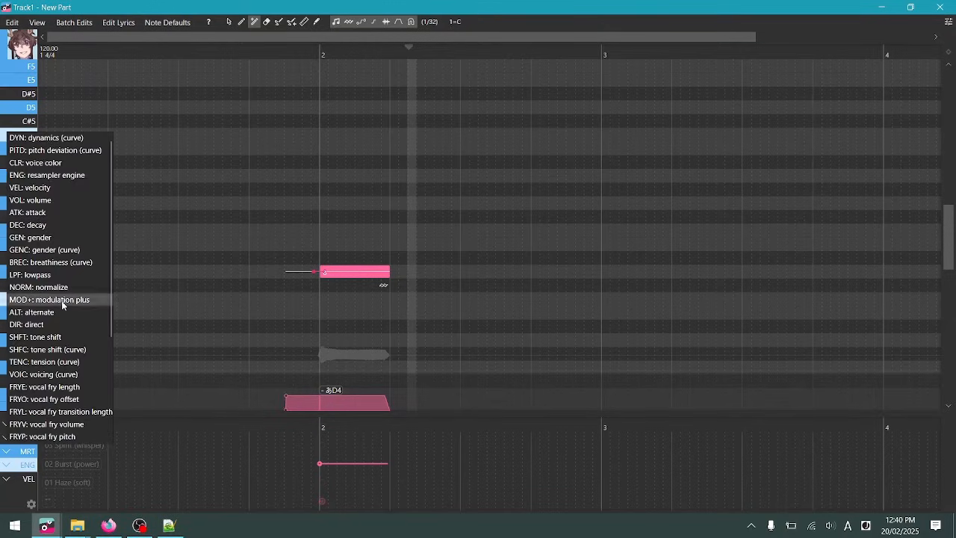
{"action": "left_click", "coordinate": [63, 300]}
{"action": "left_click_drag", "start_coordinate": [371, 503], "coordinate": [376, 399]}
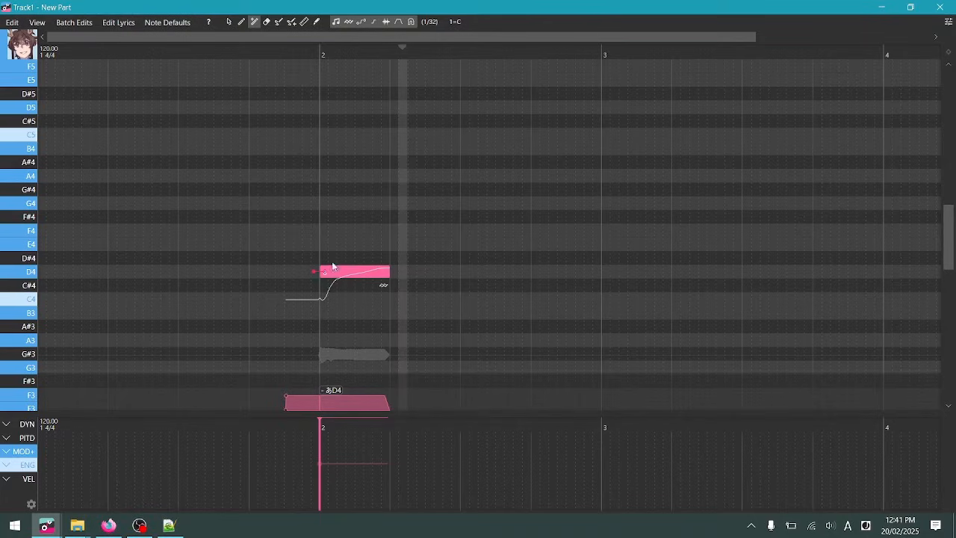
Lower the D4 note's modulation plus value to the middle, replace the velocity expression with MDS: MoresamplerDirectSample, and play from before bar 2.
{"action": "left_click_drag", "start_coordinate": [351, 428], "coordinate": [358, 462]}
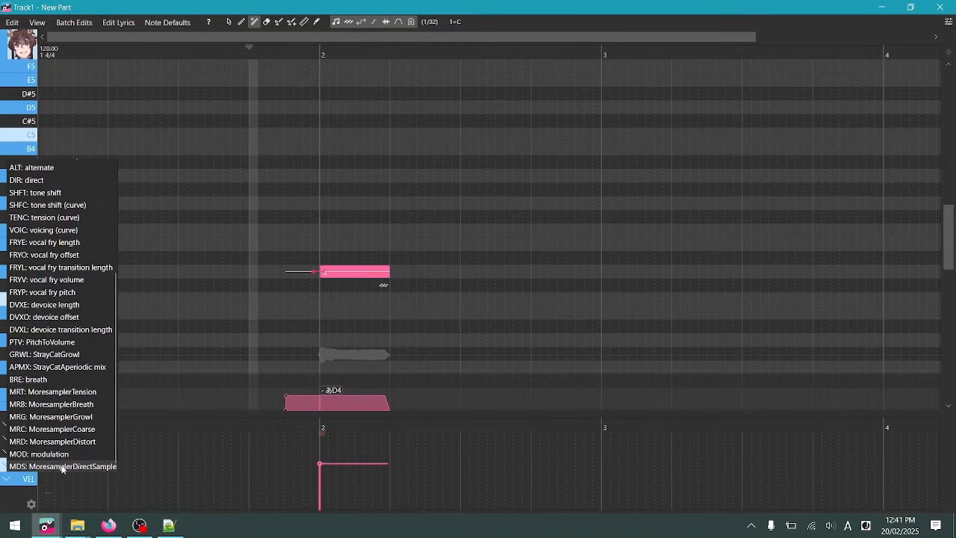
{"action": "left_click", "coordinate": [73, 467]}
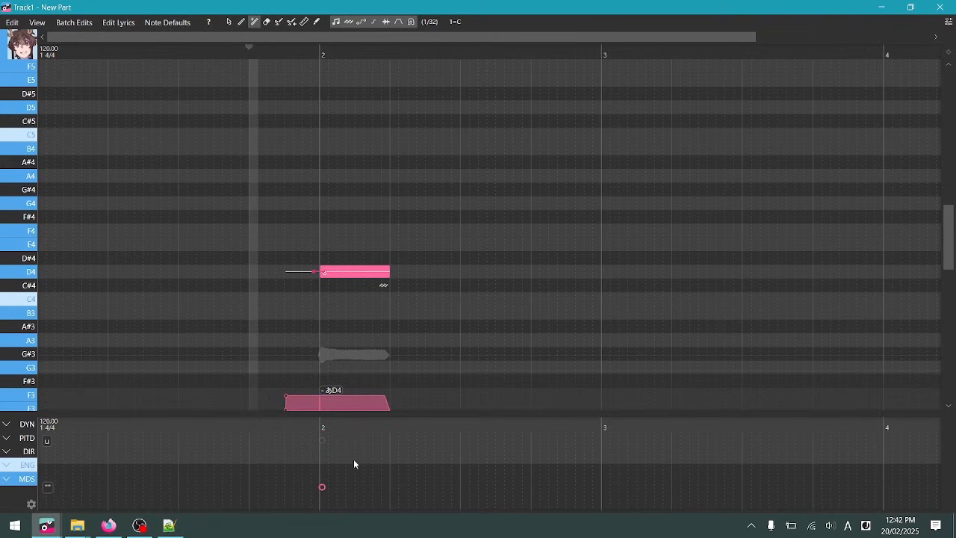
{"action": "left_click", "coordinate": [229, 51]}
{"action": "key", "text": "space"}
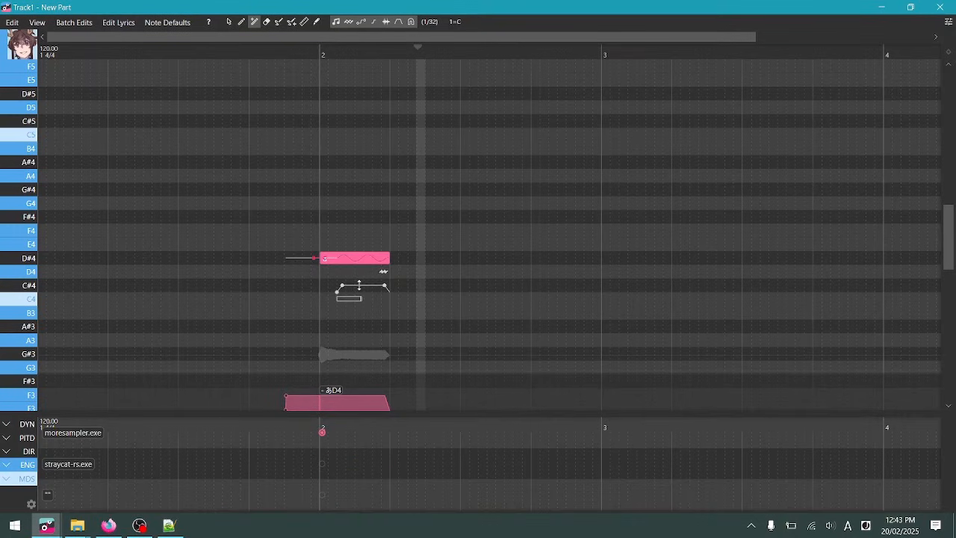
Increase the vibrato depth on the D#4 note and play it.
{"action": "left_click_drag", "start_coordinate": [360, 285], "coordinate": [359, 276]}
{"action": "key", "text": "space"}
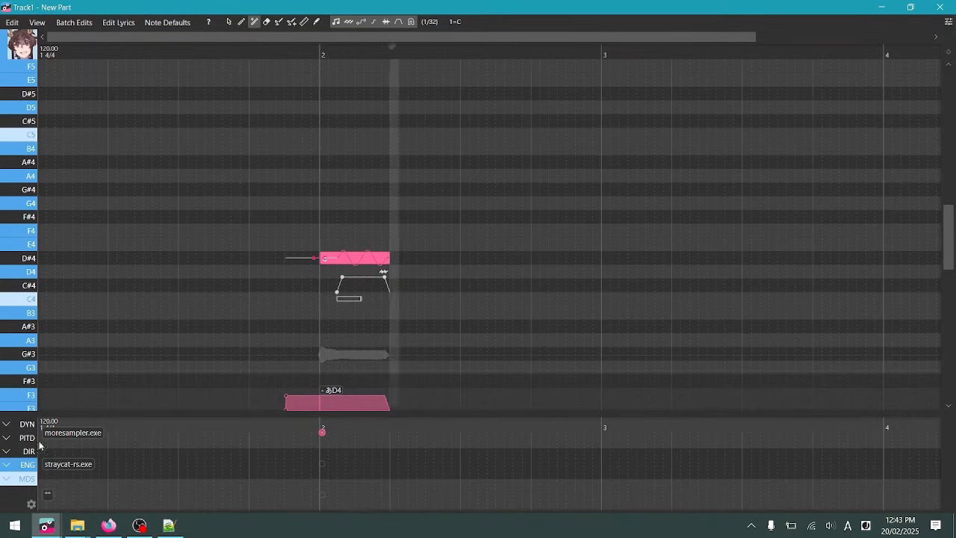
Replace the pitch deviation expression with PTV: PitchToVolume, try raised values on the D#4 note during playback, and reset the value.
{"action": "left_click", "coordinate": [7, 440]}
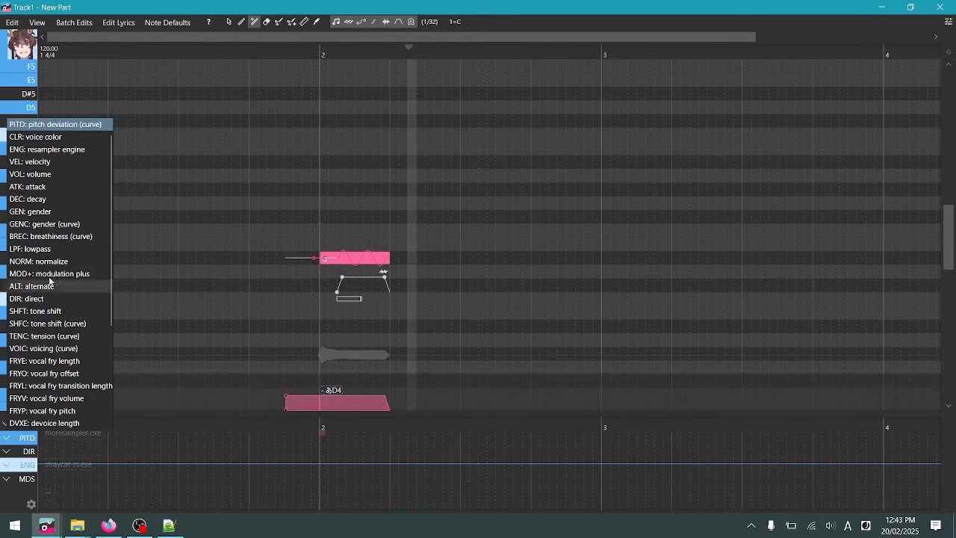
{"action": "scroll", "coordinate": [52, 292], "scroll_direction": "down", "scroll_amount": 4}
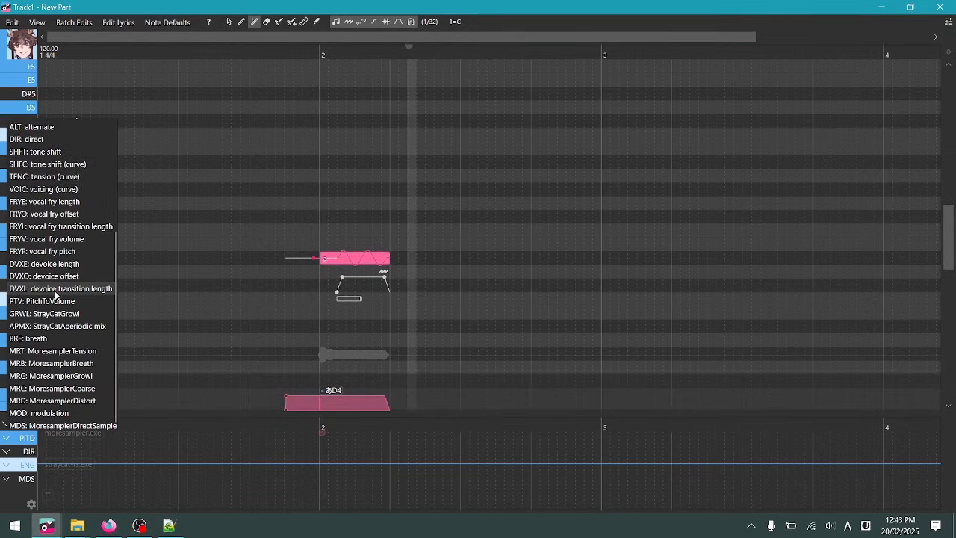
{"action": "left_click", "coordinate": [58, 301]}
{"action": "left_click_drag", "start_coordinate": [340, 463], "coordinate": [343, 439]}
{"action": "left_click", "coordinate": [245, 50]}
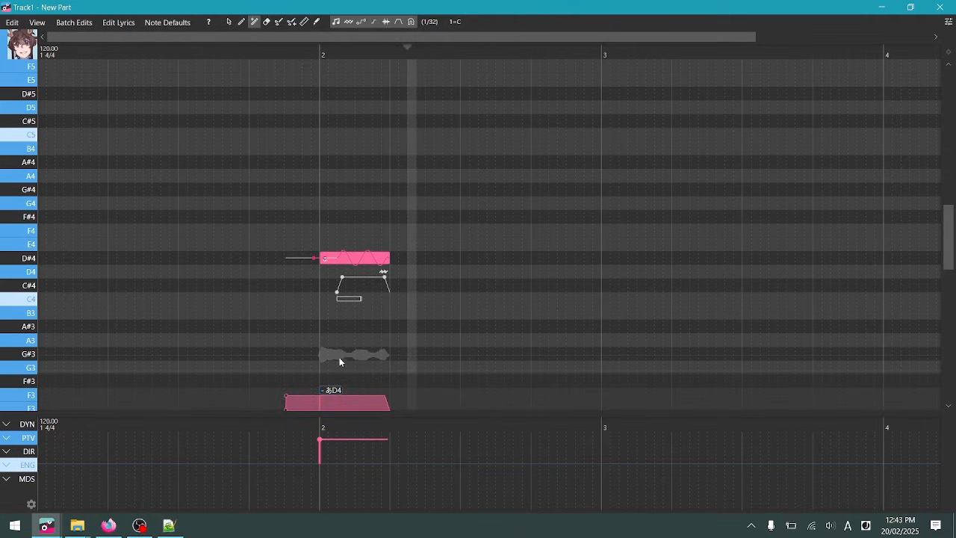
{"action": "left_click_drag", "start_coordinate": [359, 439], "coordinate": [362, 458]}
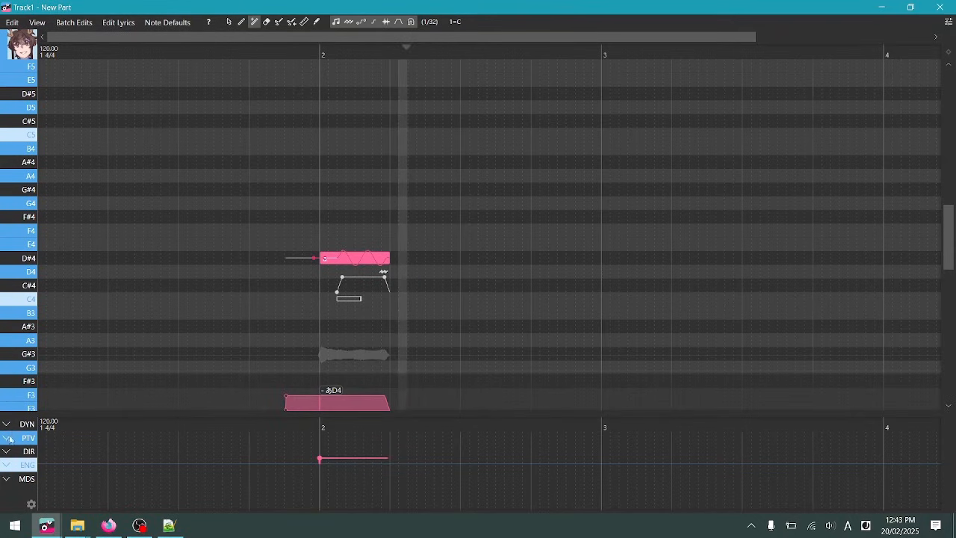
{"action": "right_click", "coordinate": [331, 443]}
Replace the PTV expression with ENG: resampler engine.
{"action": "left_click", "coordinate": [7, 440]}
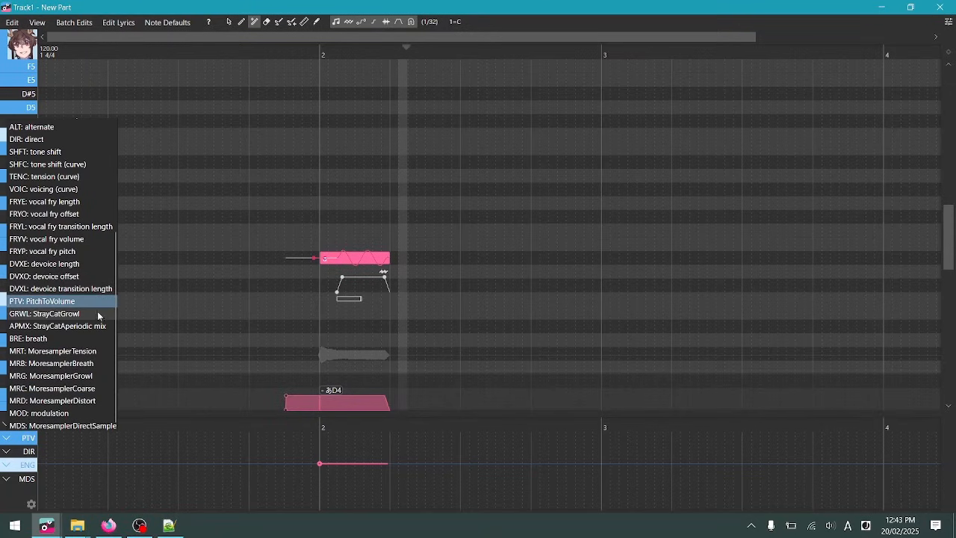
{"action": "scroll", "coordinate": [75, 284], "scroll_direction": "up", "scroll_amount": 1}
{"action": "scroll", "coordinate": [53, 240], "scroll_direction": "up", "scroll_amount": 4}
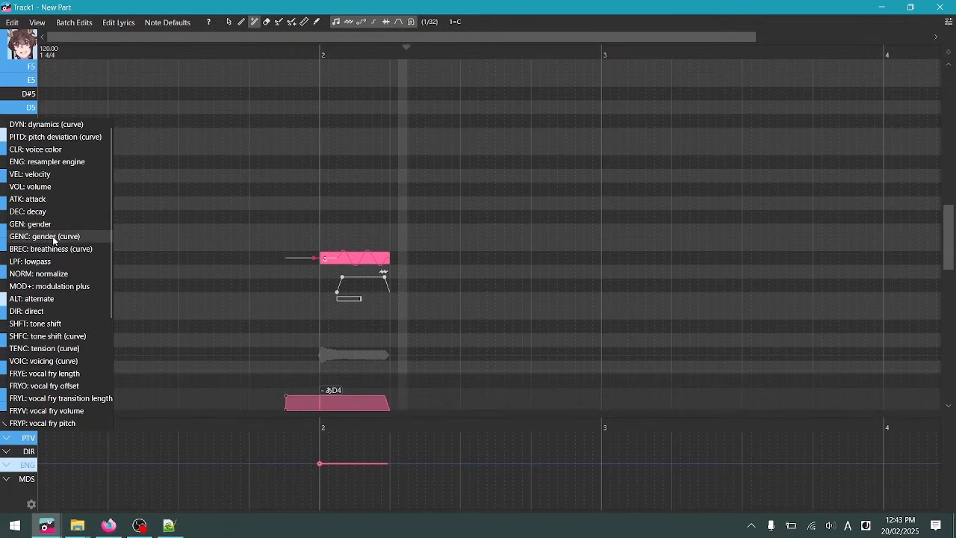
{"action": "left_click", "coordinate": [75, 162]}
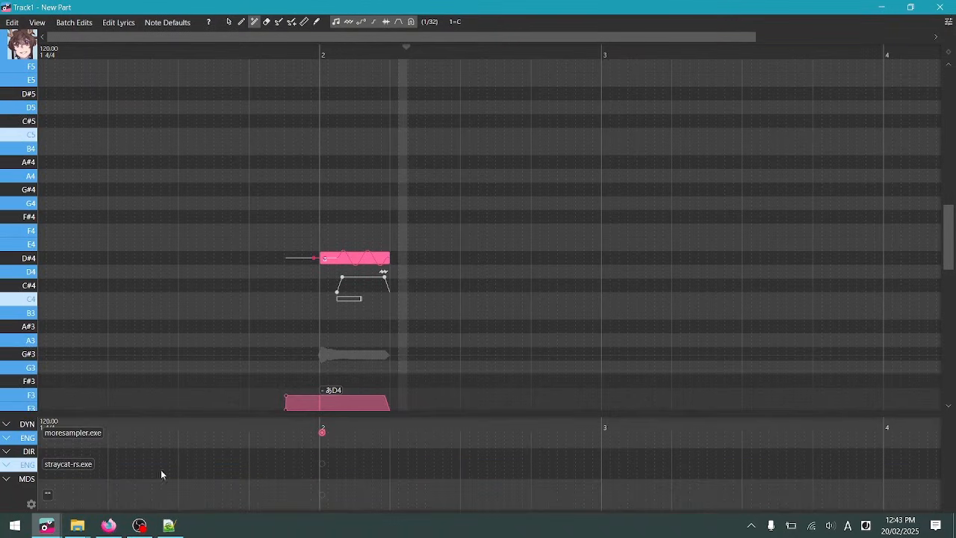
Open the expression settings and examine the option values of the resampler engine expression.
{"action": "left_click", "coordinate": [31, 505]}
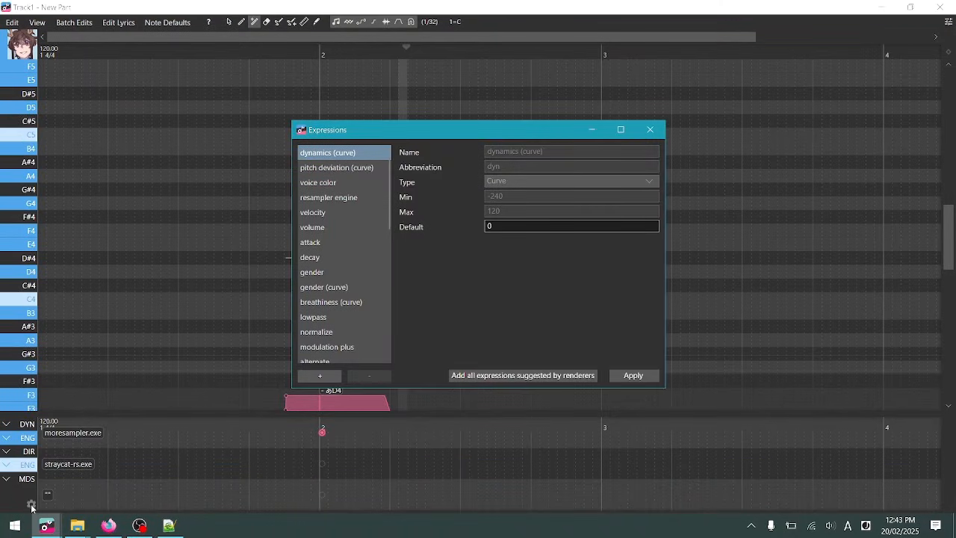
{"action": "left_click", "coordinate": [336, 200]}
{"action": "left_click_drag", "start_coordinate": [623, 212], "coordinate": [601, 191]}
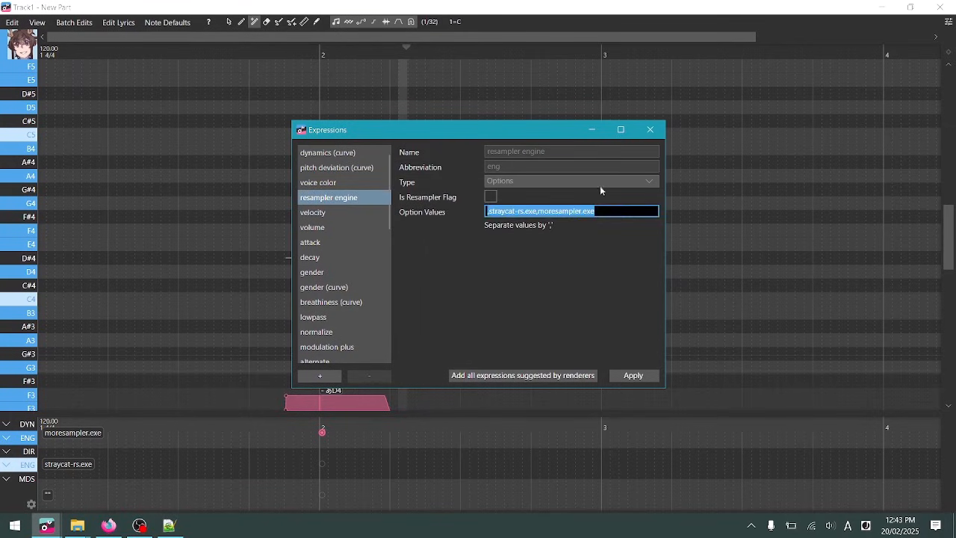
{"action": "left_click", "coordinate": [606, 209]}
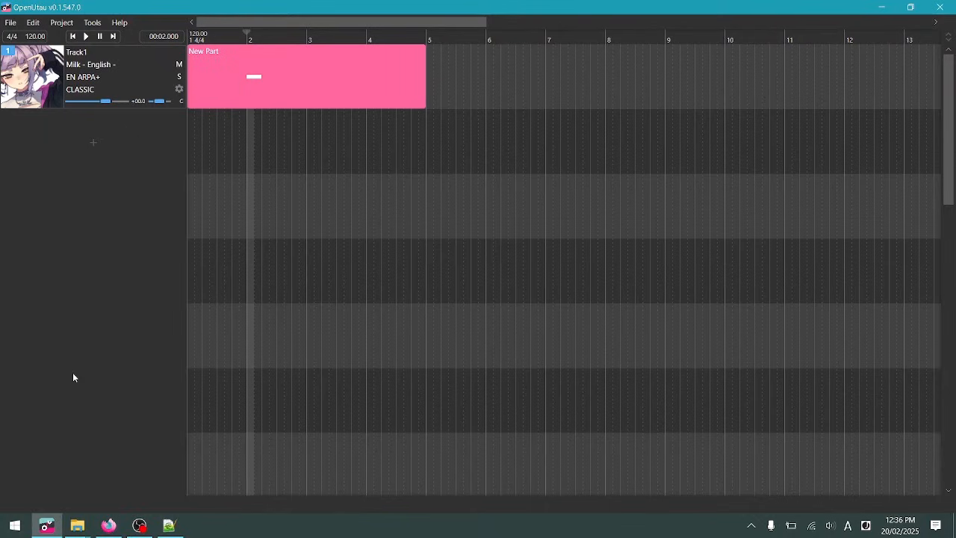
Search Windows for "snip" and launch the best match.
{"action": "key", "text": "super"}
{"action": "type", "text": "sn"}
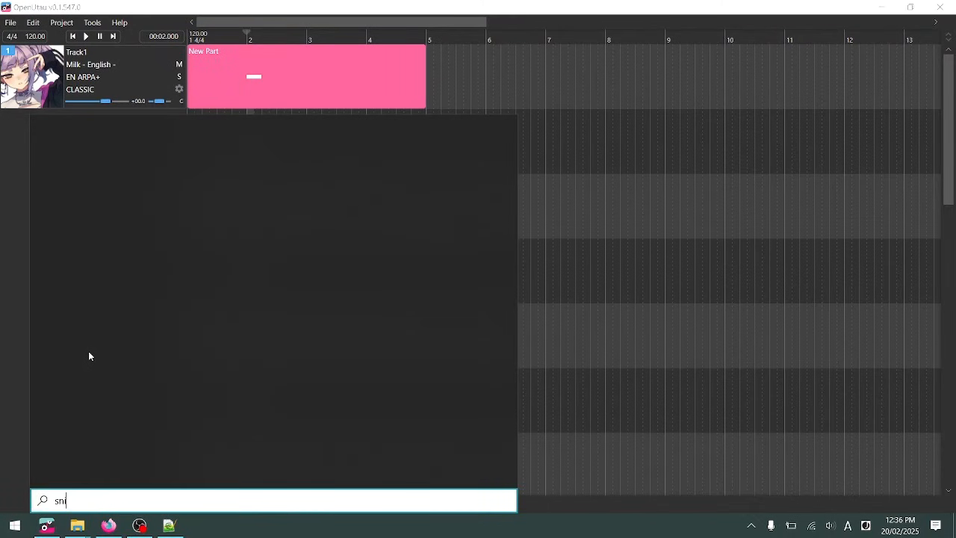
{"action": "type", "text": "ip"}
{"action": "left_click", "coordinate": [102, 185]}
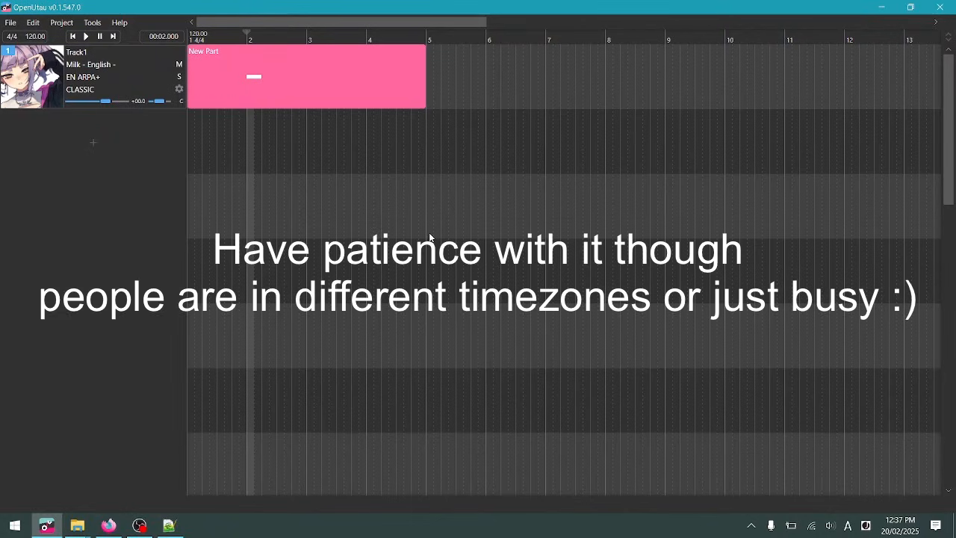
Check the available playback devices in the preferences and run the audio output test.
{"action": "left_click", "coordinate": [93, 22]}
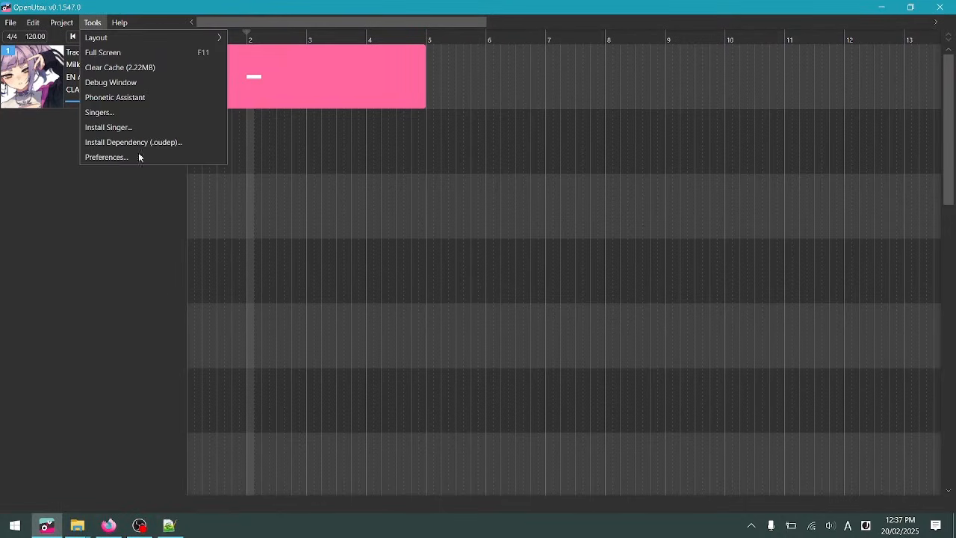
{"action": "left_click", "coordinate": [103, 158]}
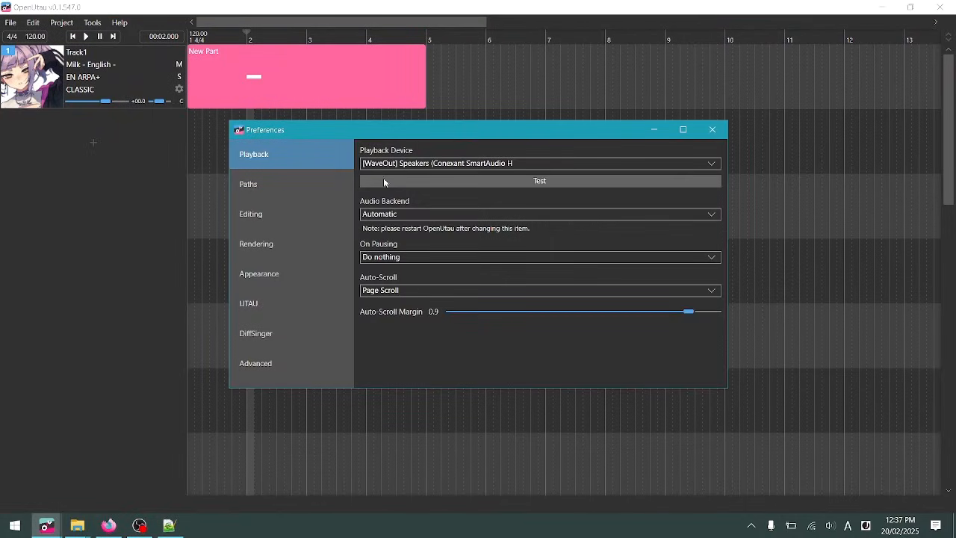
{"action": "left_click", "coordinate": [538, 162]}
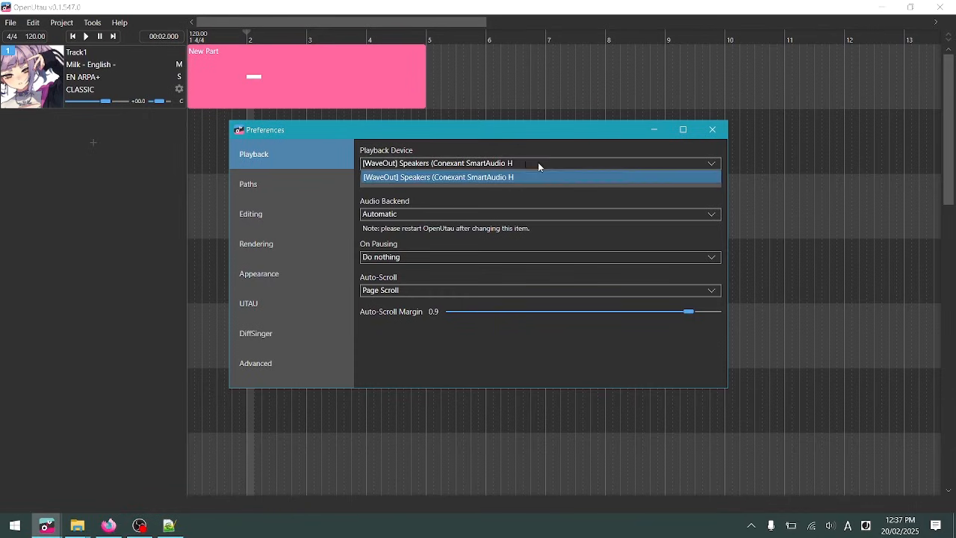
{"action": "left_click", "coordinate": [447, 143]}
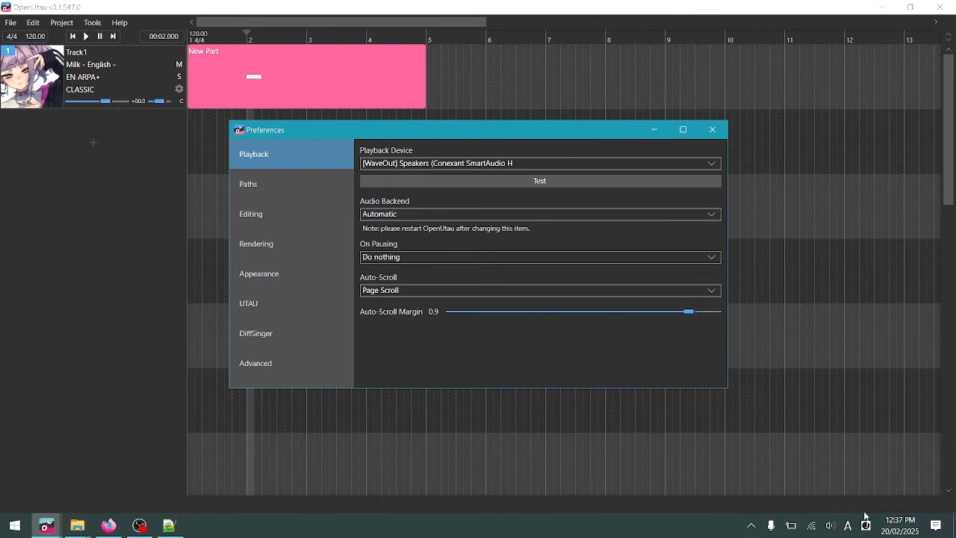
{"action": "left_click", "coordinate": [490, 163]}
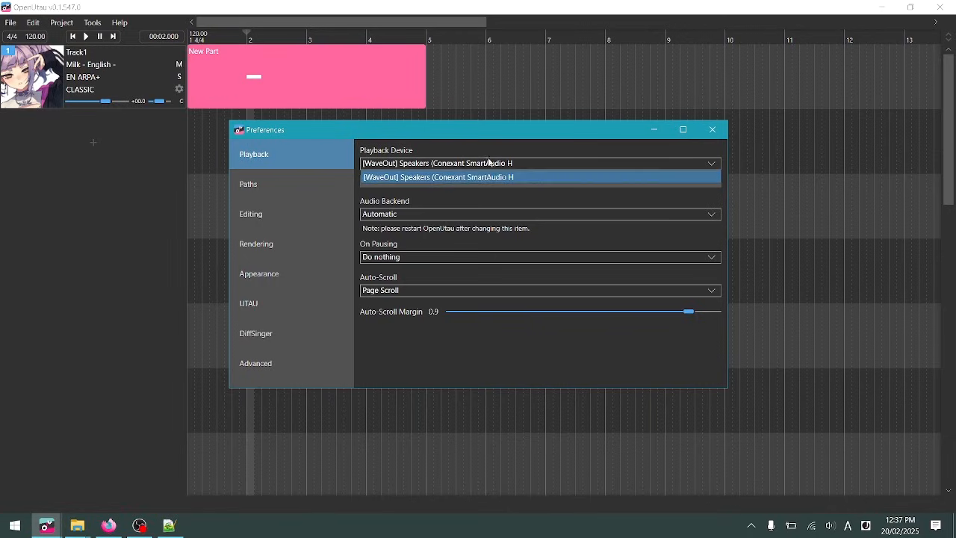
{"action": "left_click", "coordinate": [481, 161]}
{"action": "left_click", "coordinate": [480, 161]}
{"action": "left_click", "coordinate": [535, 182]}
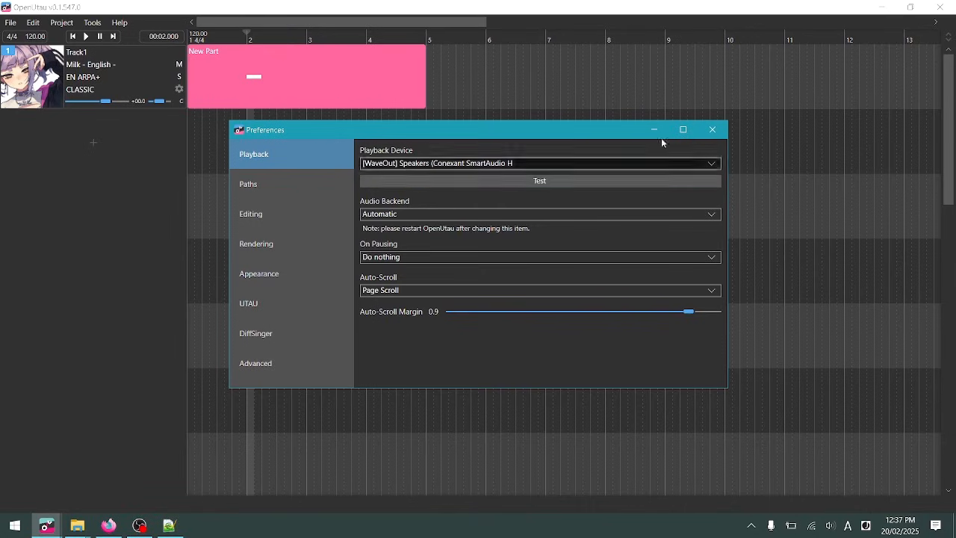
{"action": "left_click", "coordinate": [718, 130]}
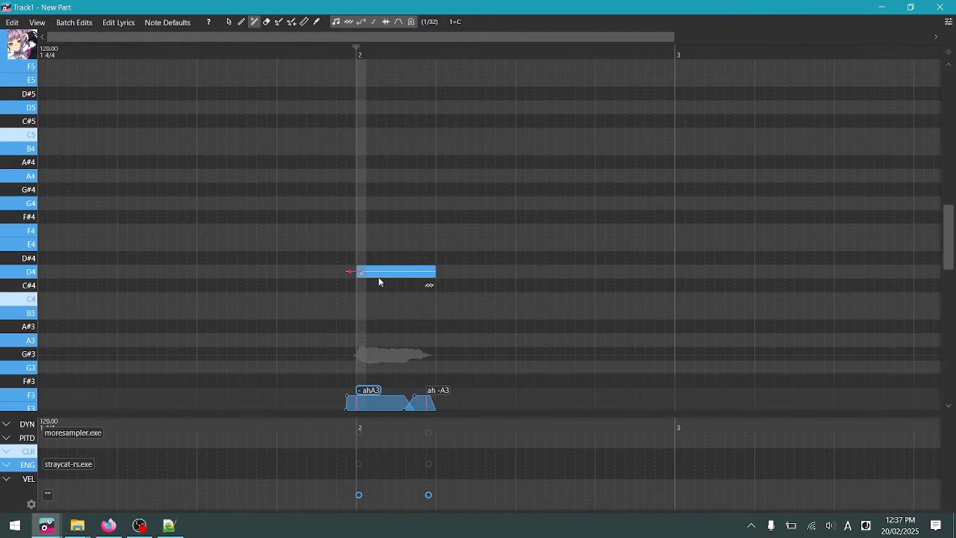
Switch the track's phonemizer to JA VCV & CVVC and reopen the part with the playhead before bar 2.
{"action": "left_click", "coordinate": [47, 525]}
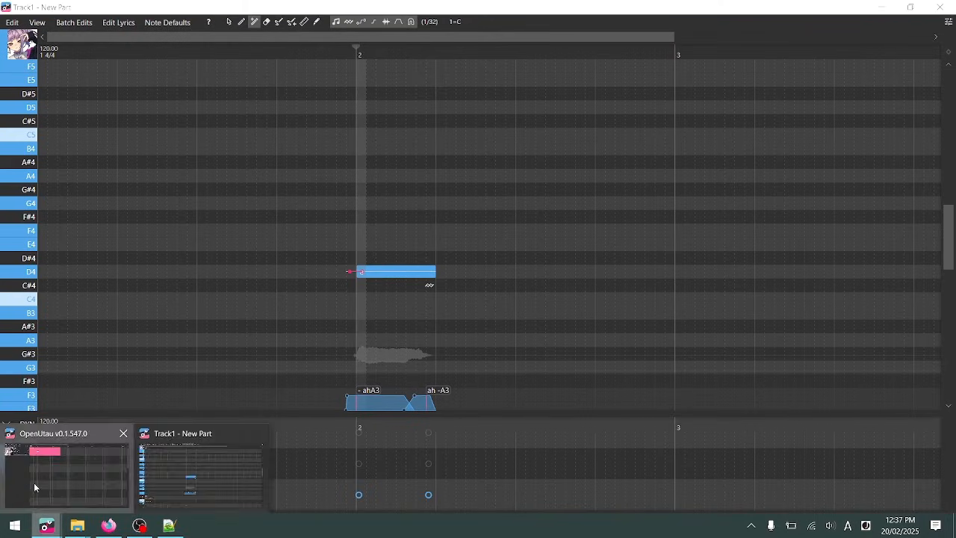
{"action": "left_click", "coordinate": [34, 487]}
{"action": "double_click", "coordinate": [254, 100]}
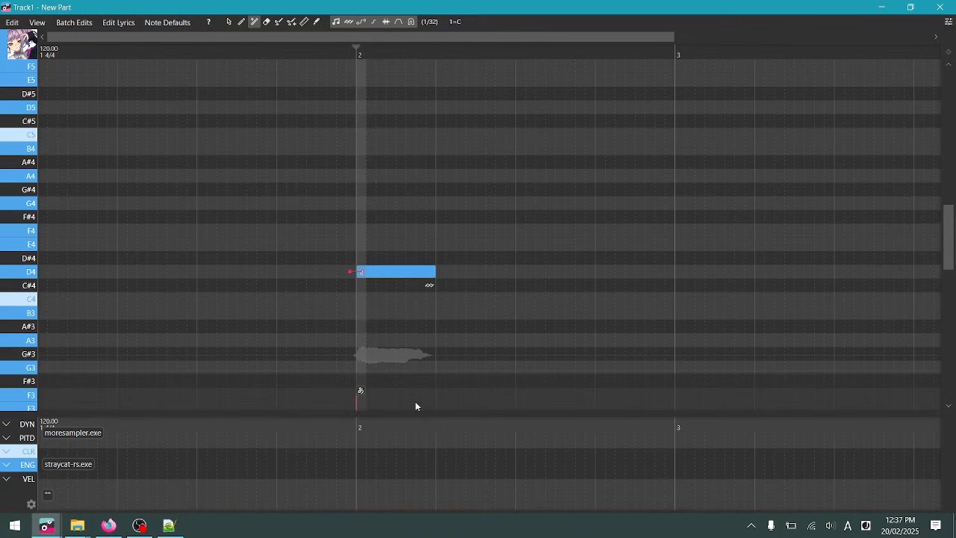
{"action": "left_click", "coordinate": [311, 60]}
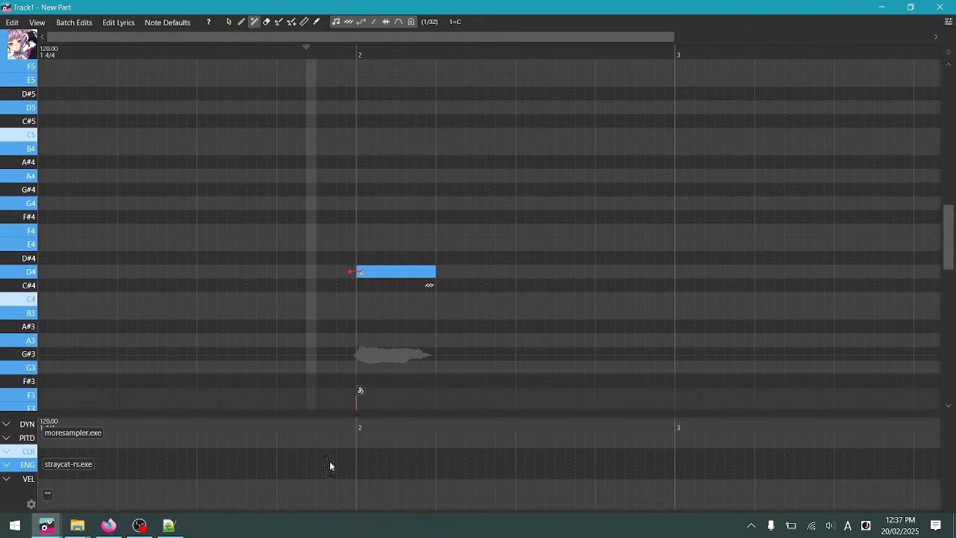
Change the track's singer to 不破マリアAUSPICE+ and check the voice color options in the part's piano roll.
{"action": "mouse_move", "coordinate": [47, 525]}
{"action": "left_click", "coordinate": [47, 488]}
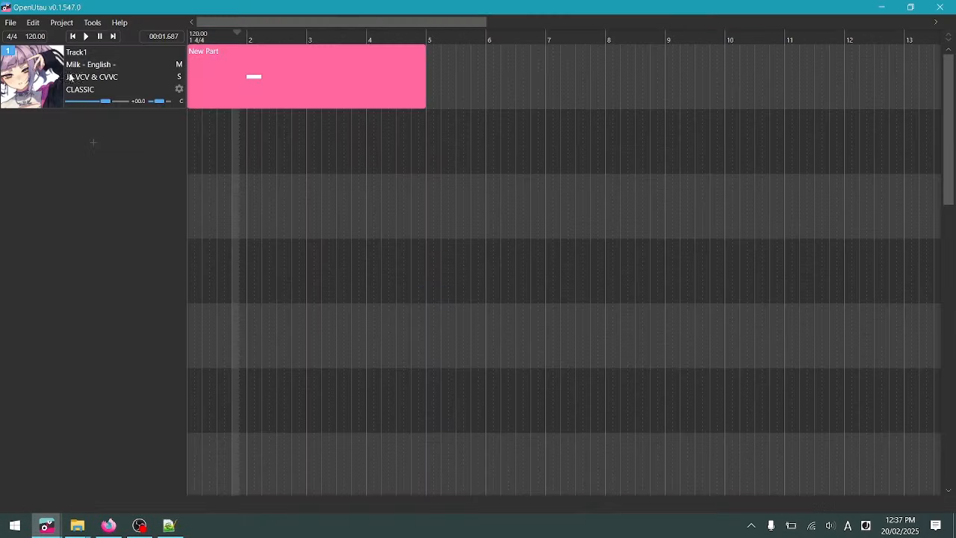
{"action": "left_click", "coordinate": [130, 65]}
{"action": "left_click", "coordinate": [120, 92]}
{"action": "double_click", "coordinate": [247, 78]}
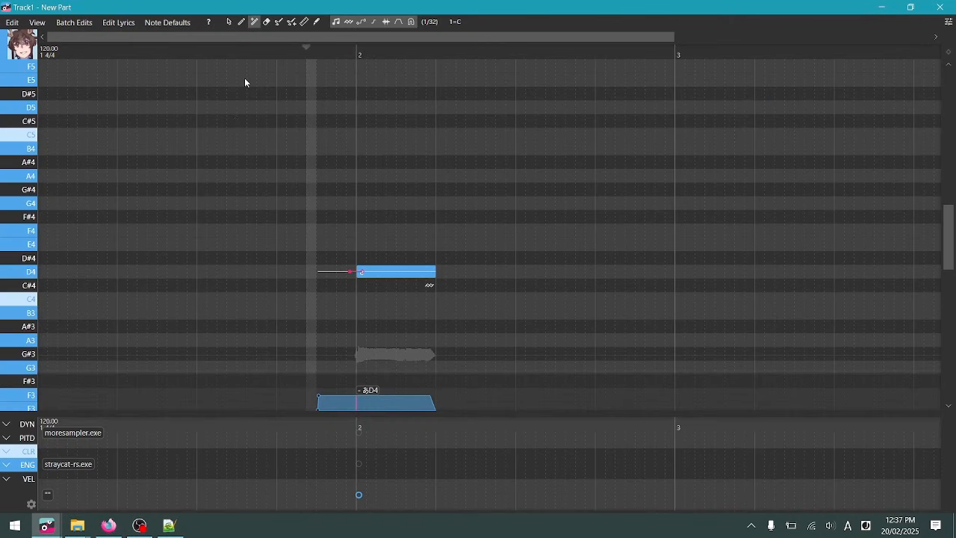
{"action": "left_click", "coordinate": [27, 451]}
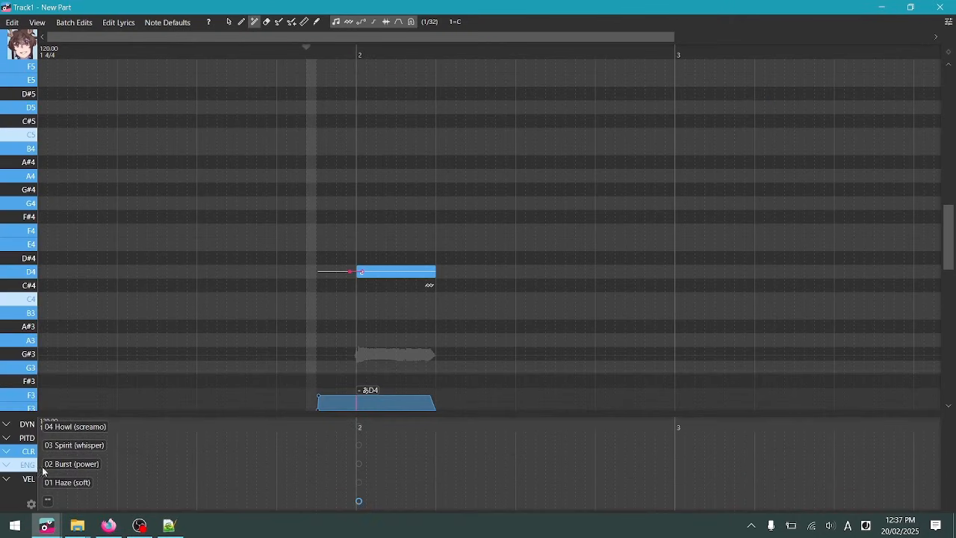
{"action": "left_click", "coordinate": [940, 7]}
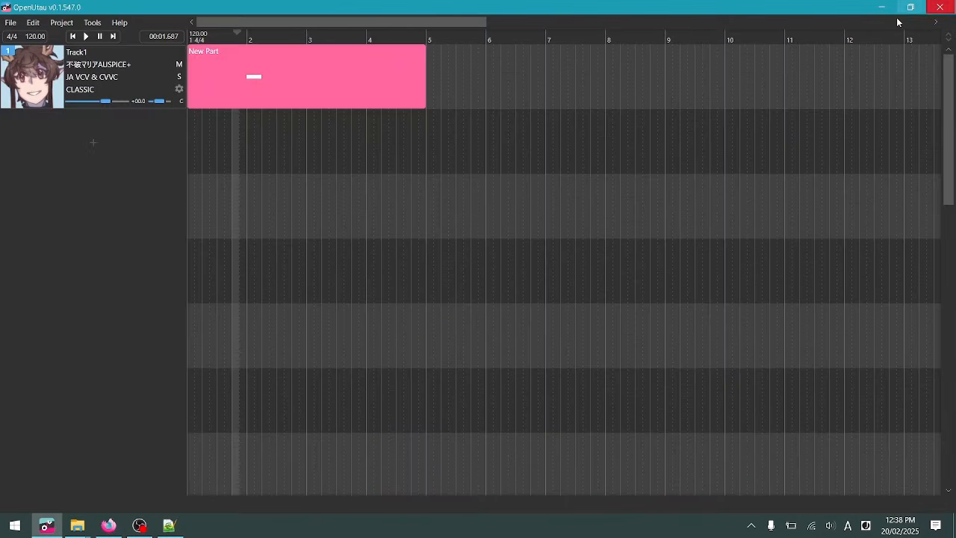